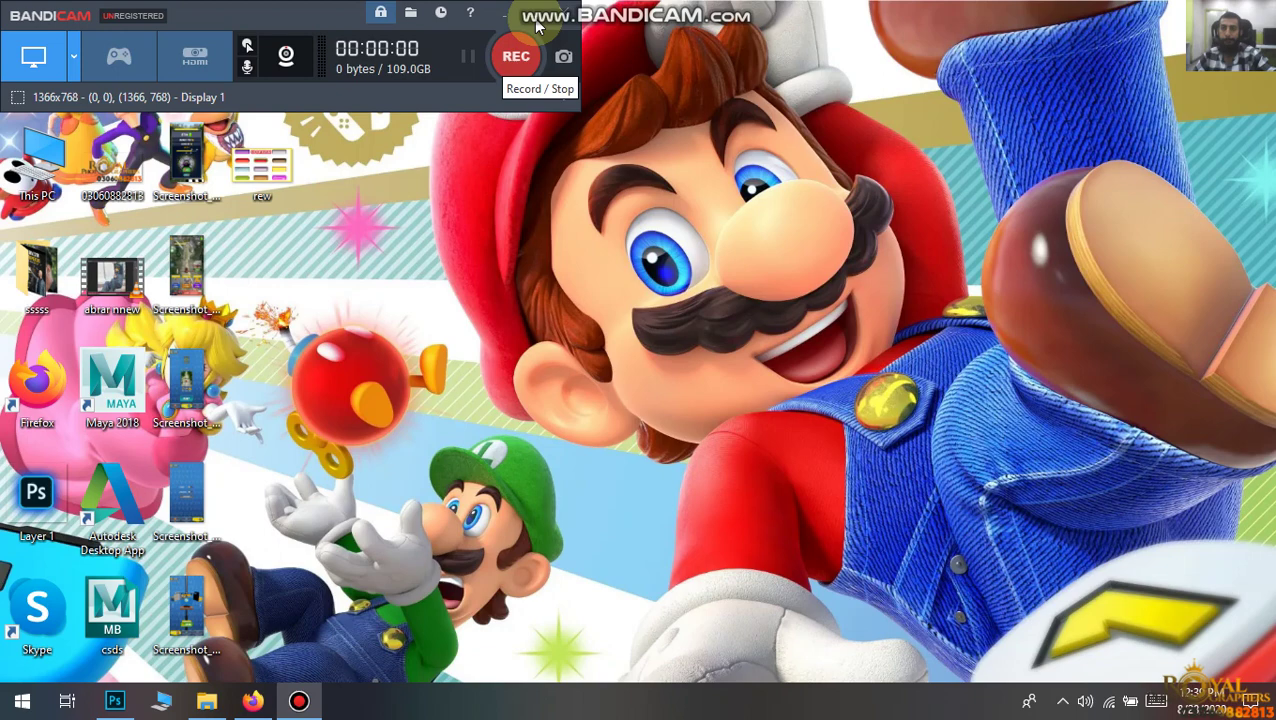
In File Explorer, go up from new game to zAIN BHAI and open slim car drive.psd.
left_click(537, 27)
left_click(207, 701)
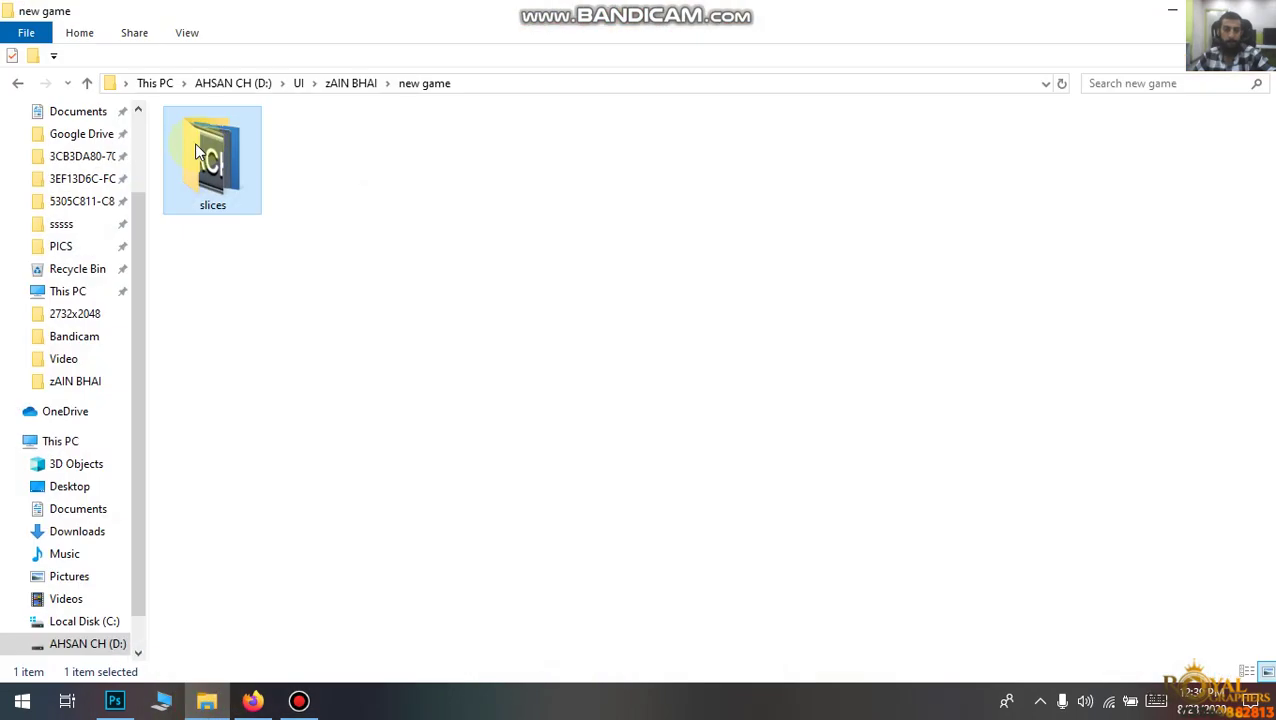
left_click(88, 88)
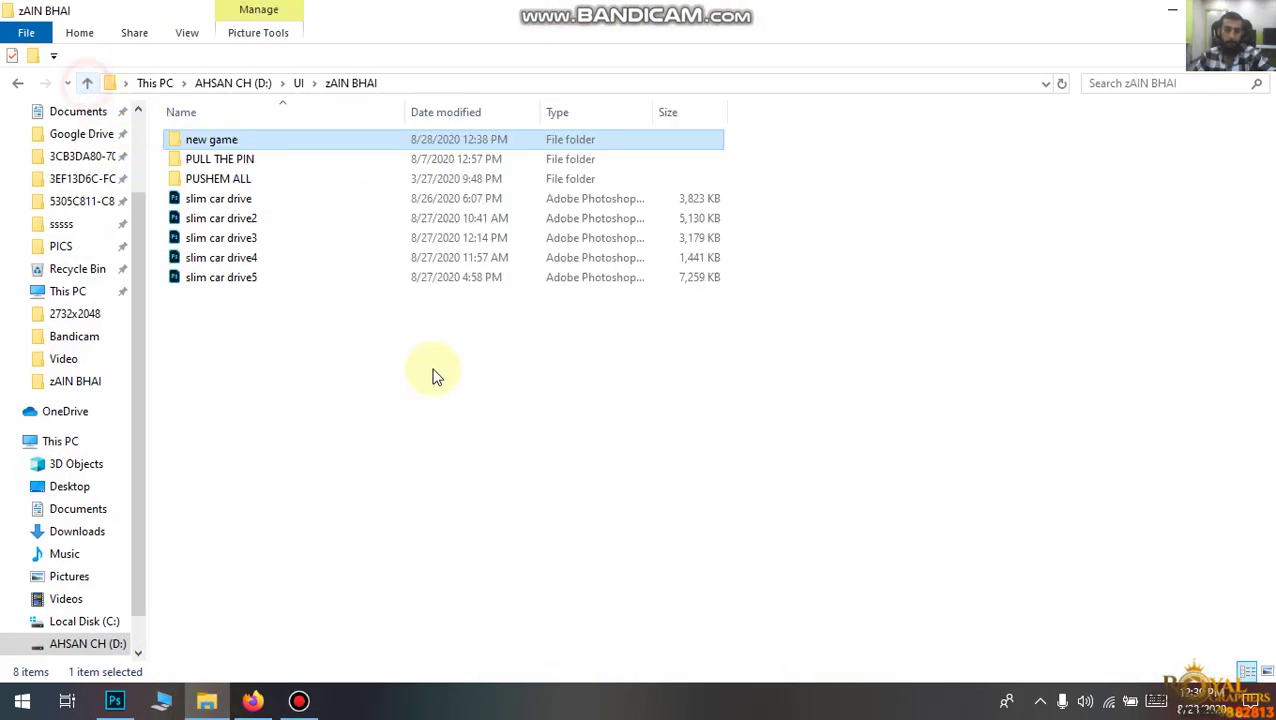
left_click(239, 205)
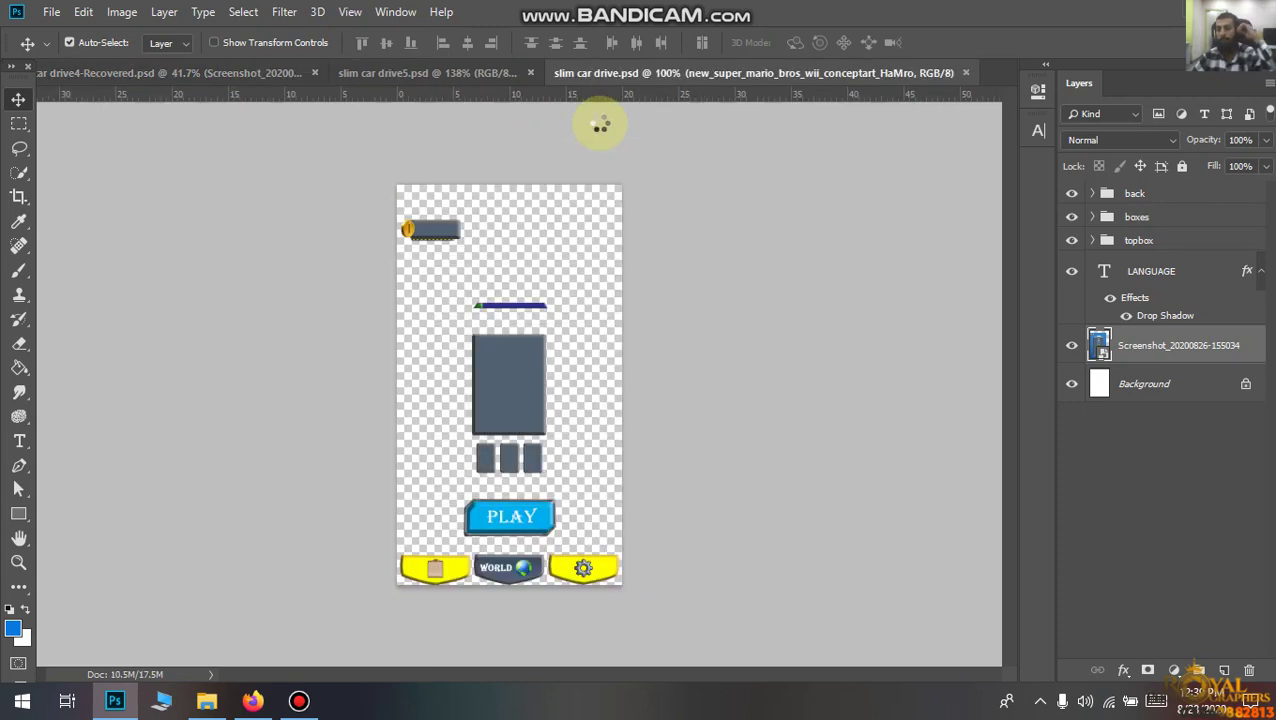
Group the top-left gauge and the blue progress bar into two separate new folders.
left_click(502, 206)
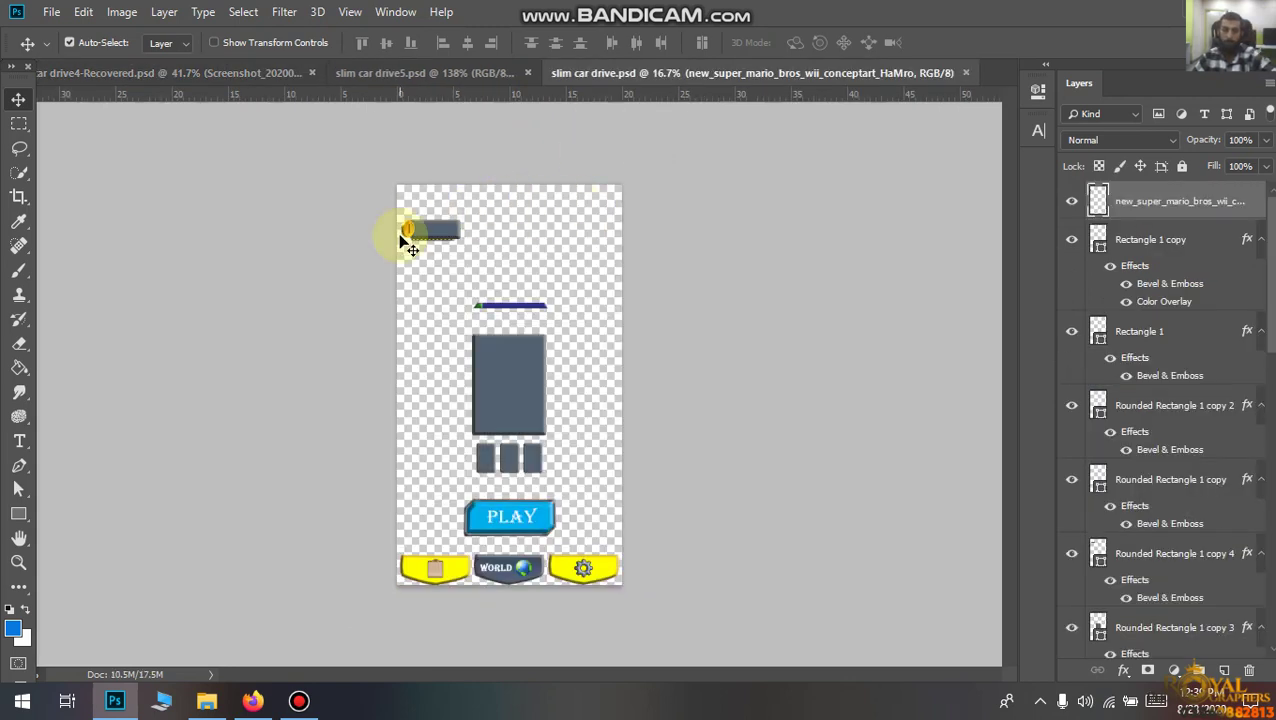
left_click_drag(484, 208, 390, 243)
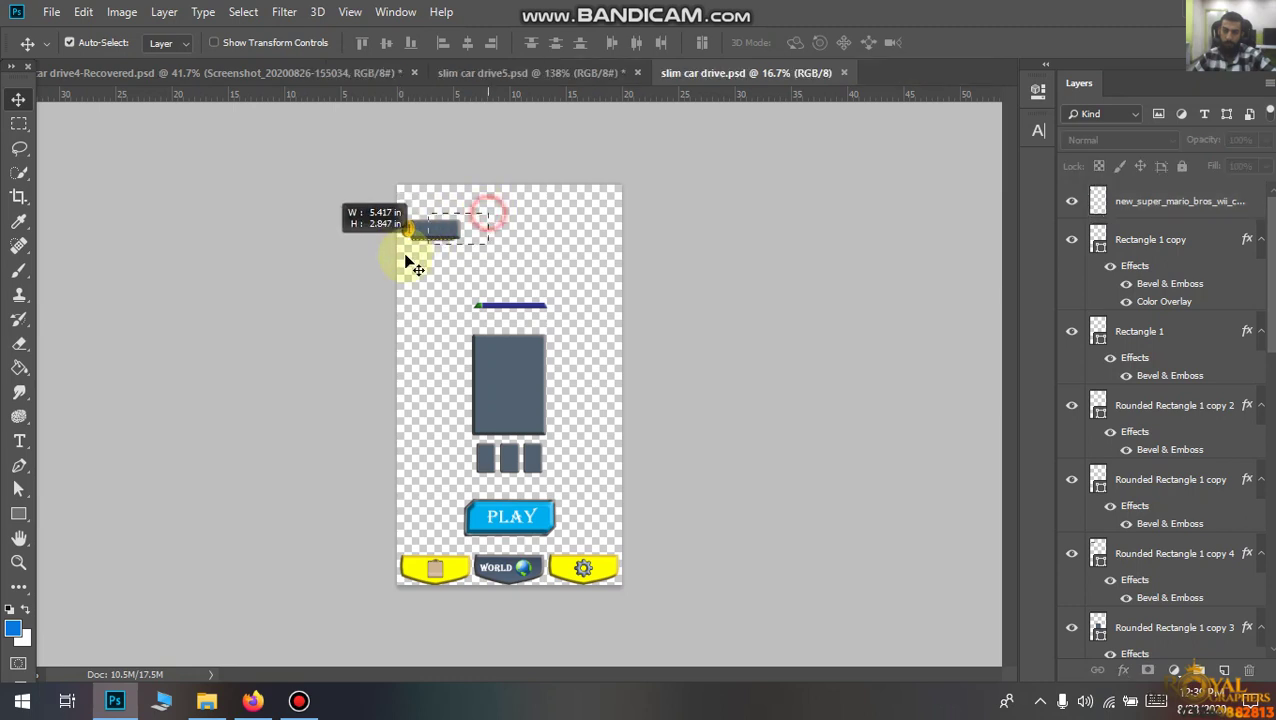
key("ctrl+g")
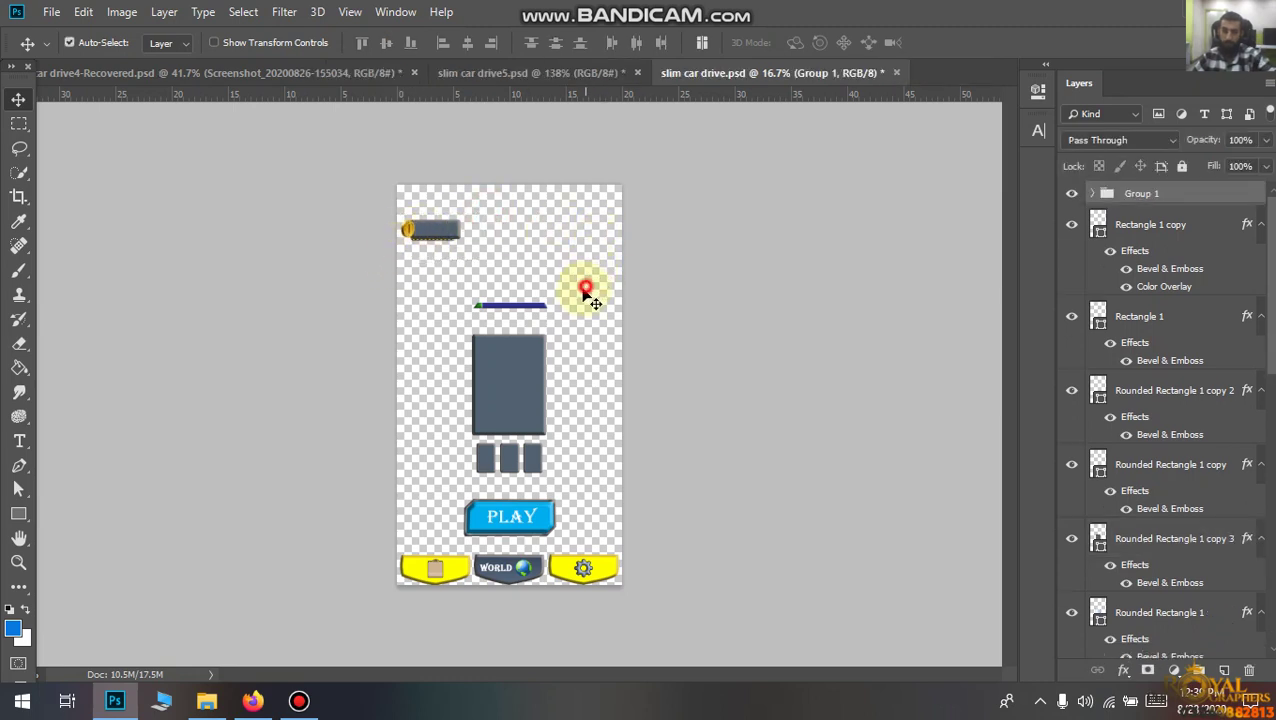
left_click_drag(585, 292, 438, 318)
key("ctrl+g")
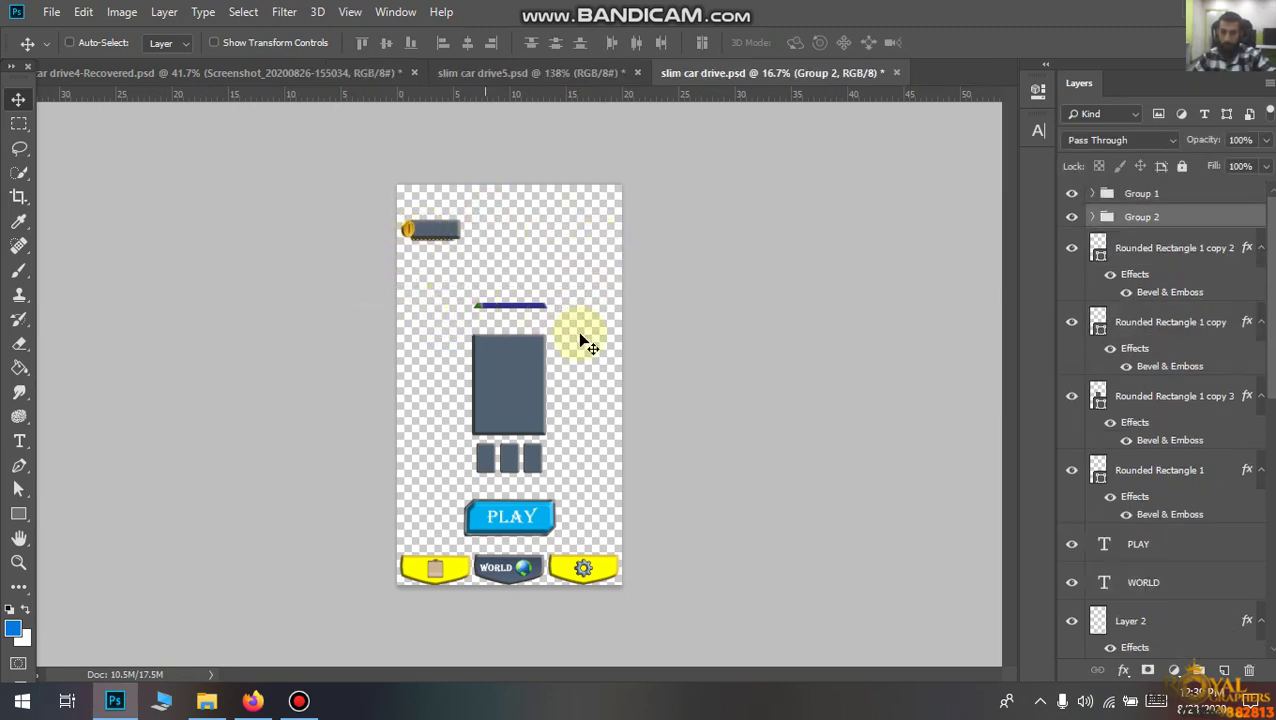
Rename the Group 2 folder to bar.
double_click(1143, 215)
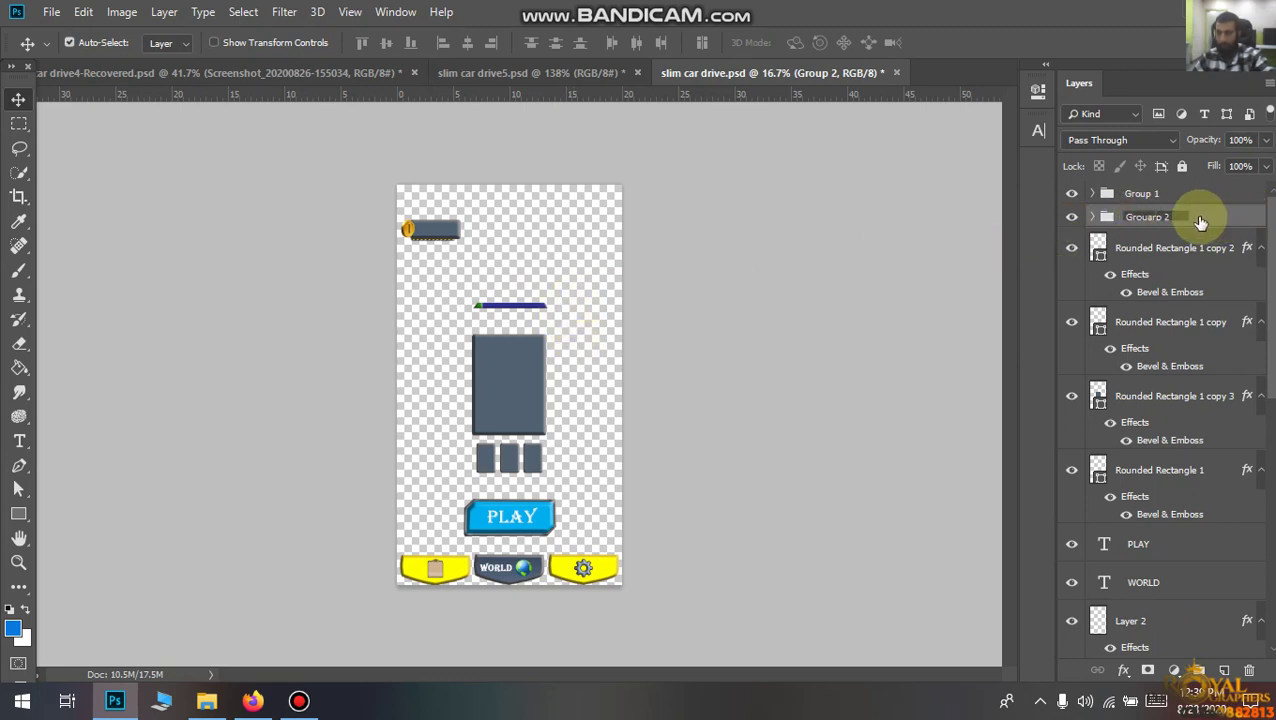
left_click(1162, 213)
left_click(1143, 217)
type("ar")
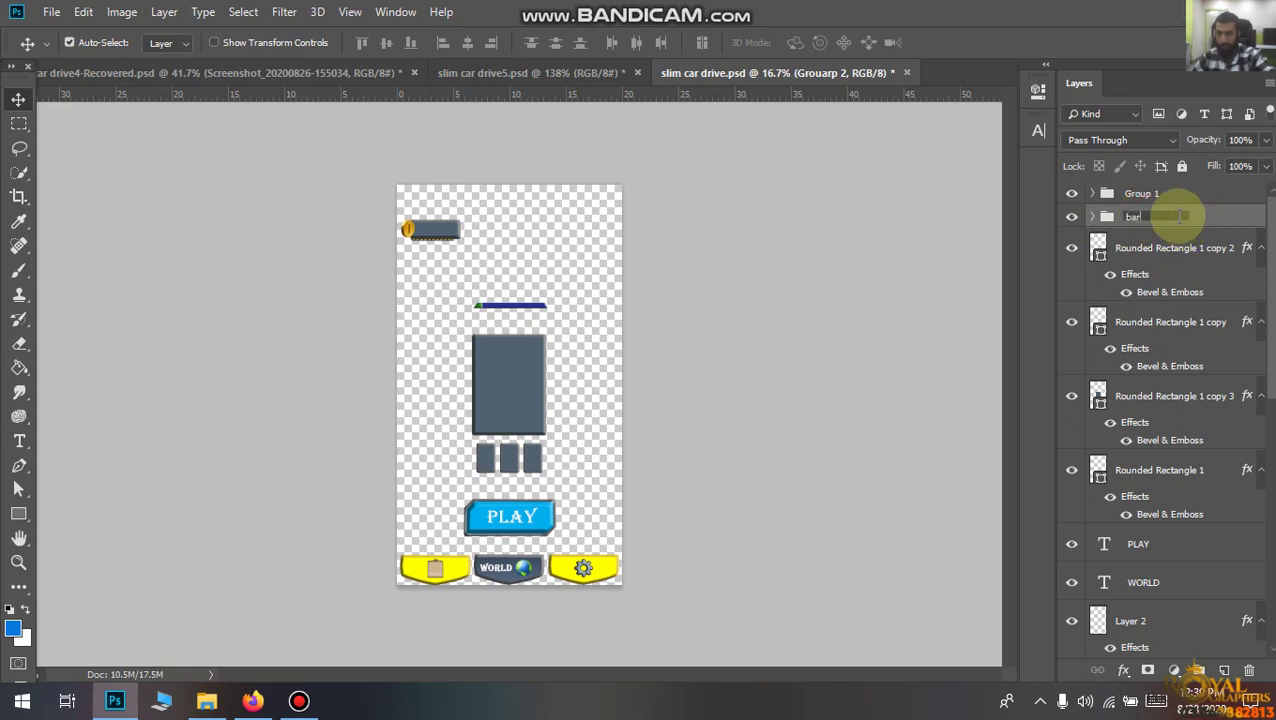
key("Return")
Rename the Group 1 folder to parking bar.
left_click_drag(500, 193, 405, 266)
left_click(1094, 194)
left_click(1128, 197)
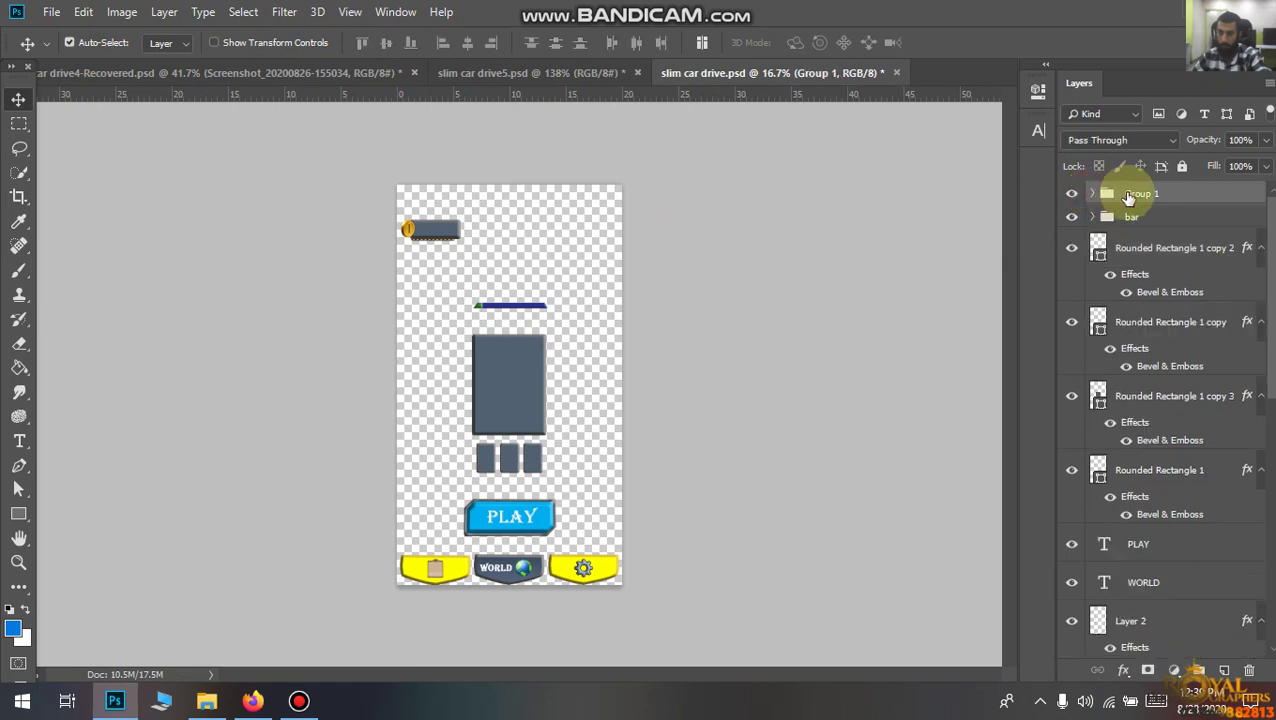
type("parking")
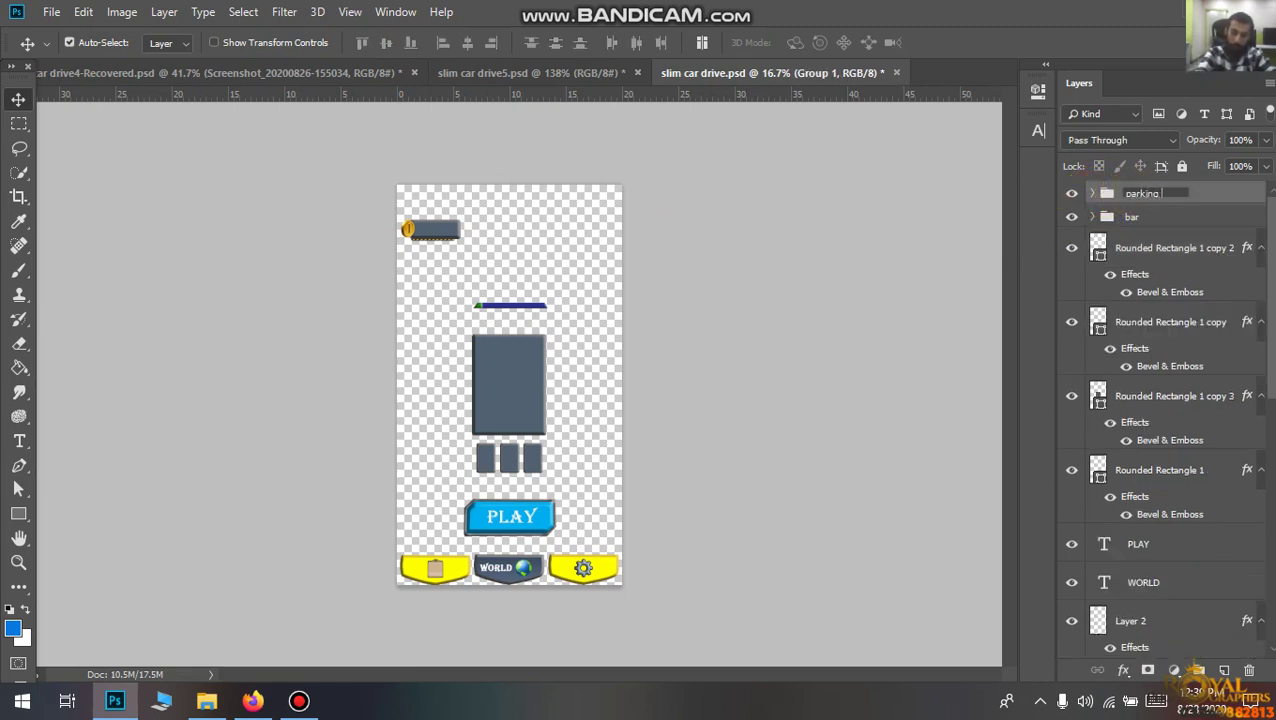
type("r")
left_click(1056, 211)
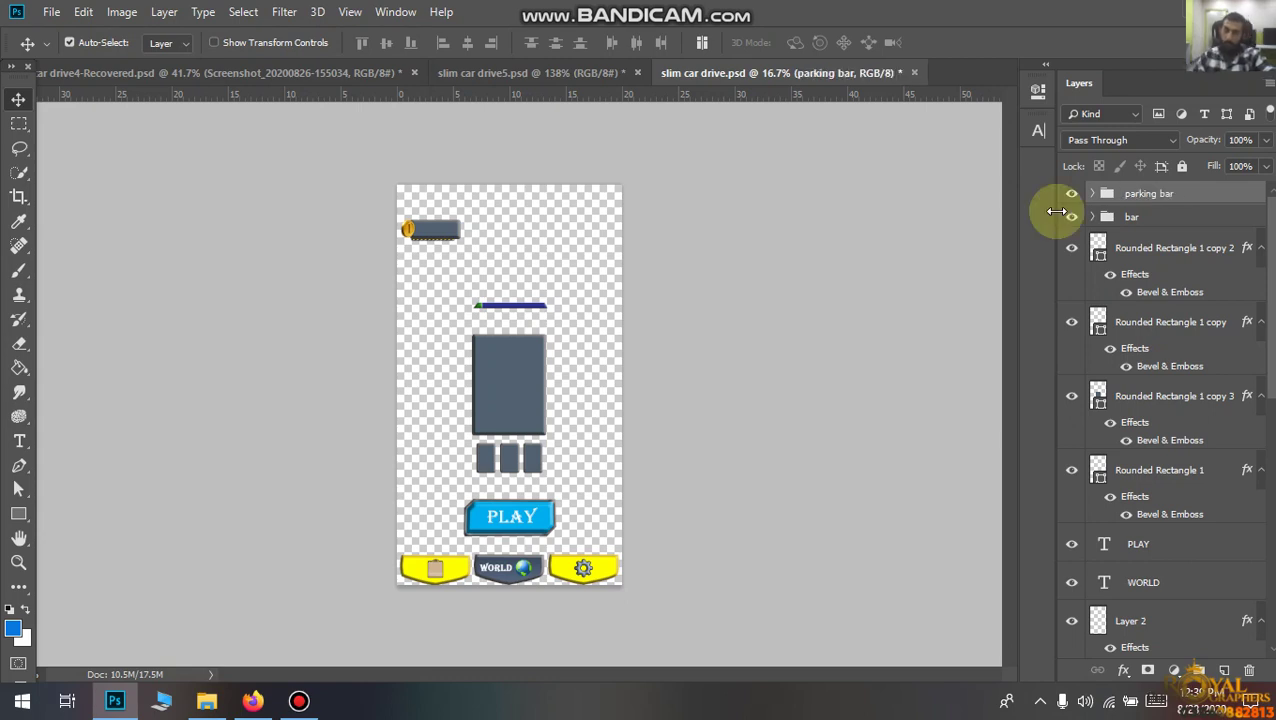
left_click_drag(575, 334, 473, 400)
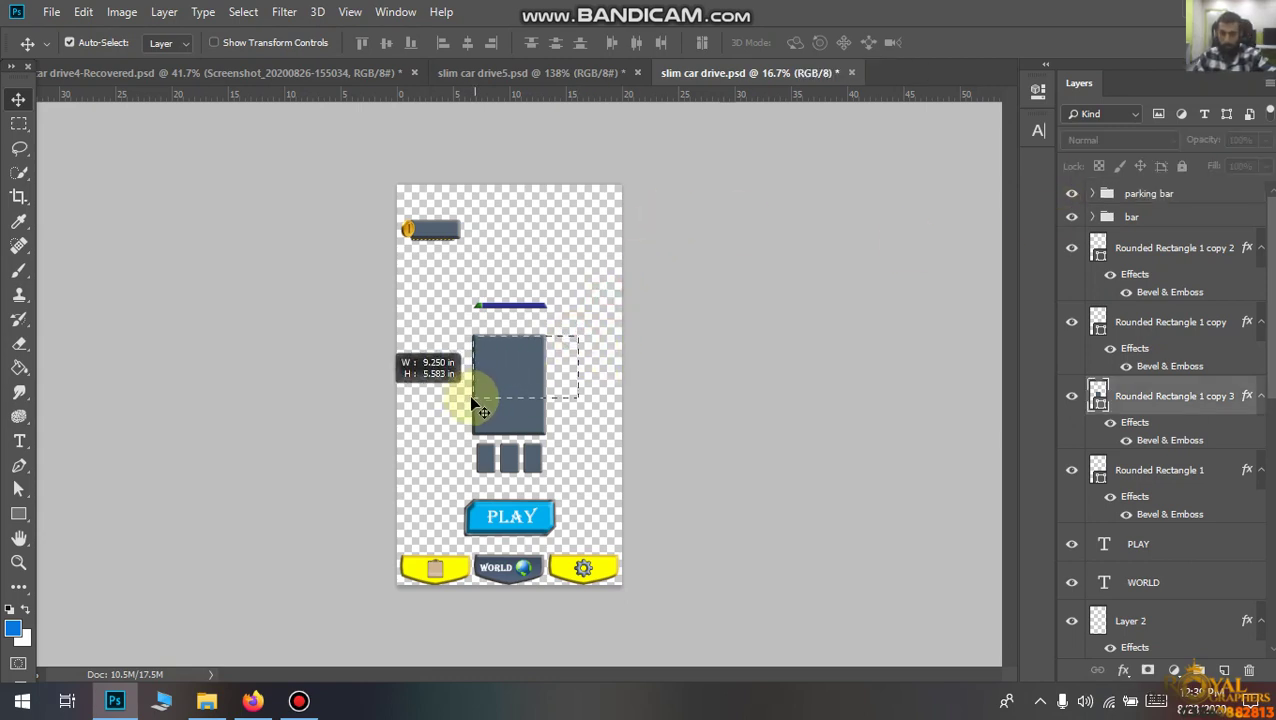
Group the large grey panel into a folder named box.
key("ctrl+g")
double_click(1143, 388)
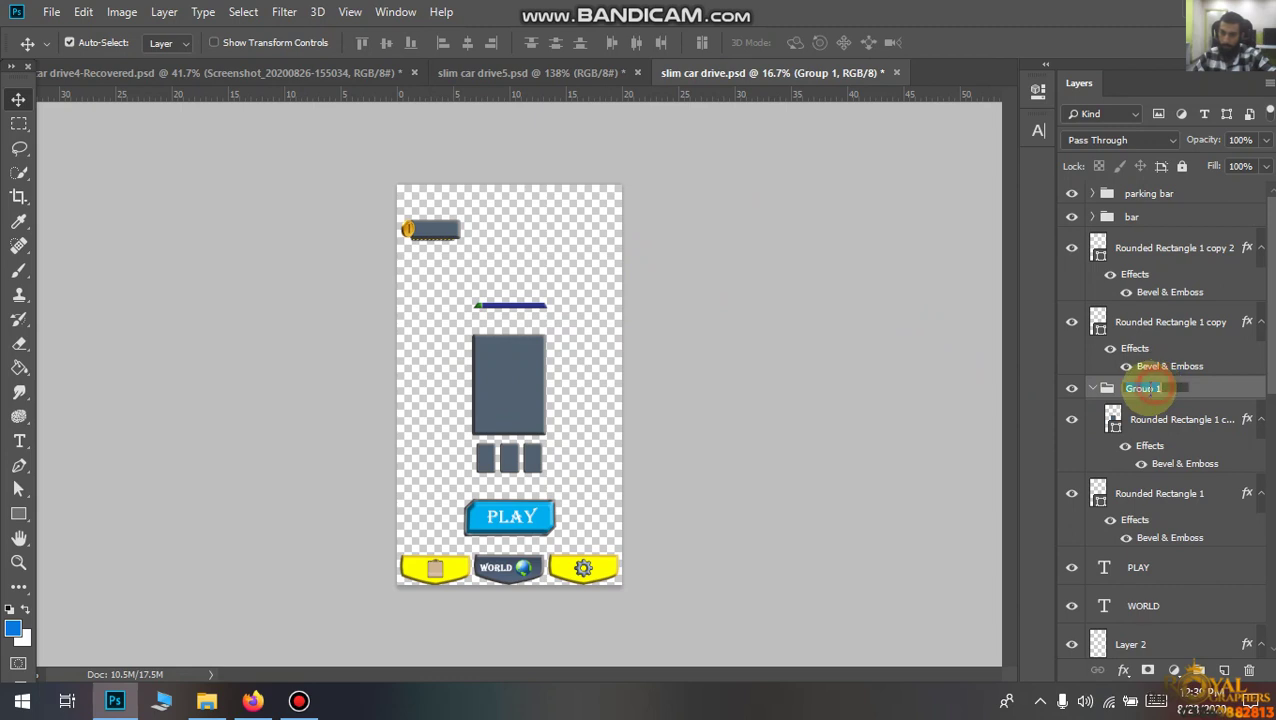
type("box")
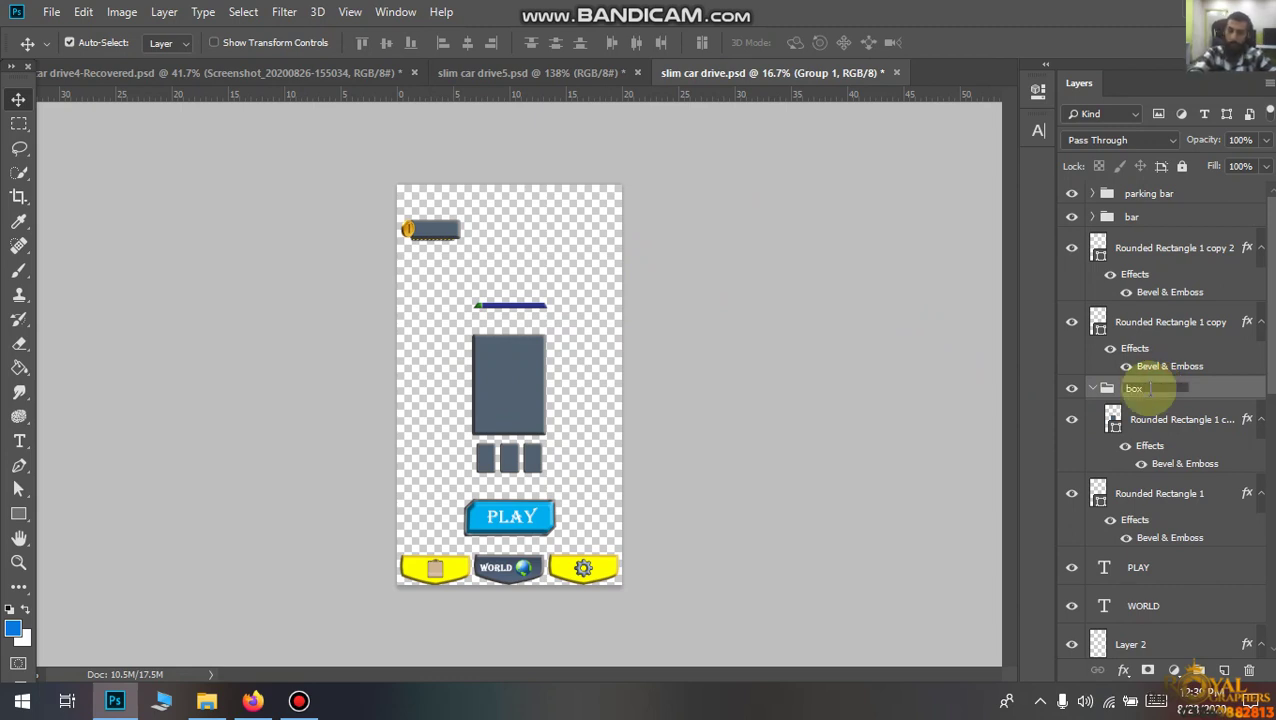
key("Return")
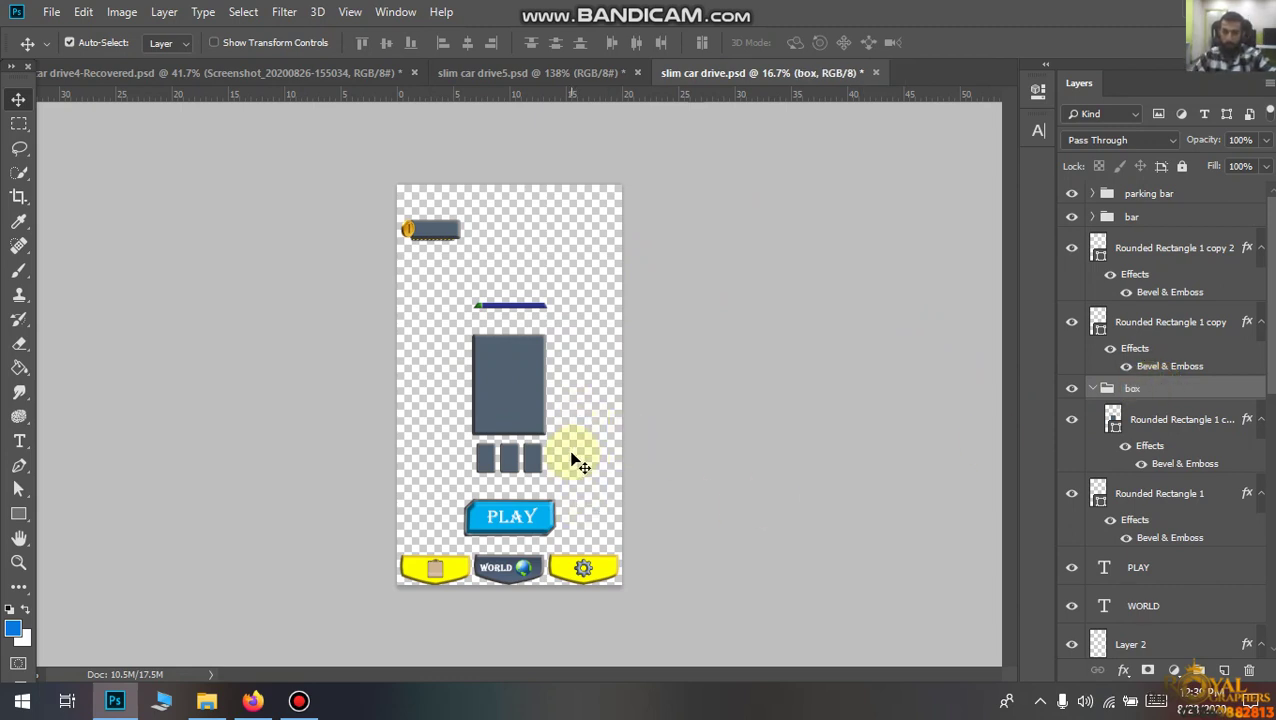
Group a small grey box as box 1, then undo that grouping.
scroll(534, 484, "up", 2)
scroll(614, 440, "up", 2)
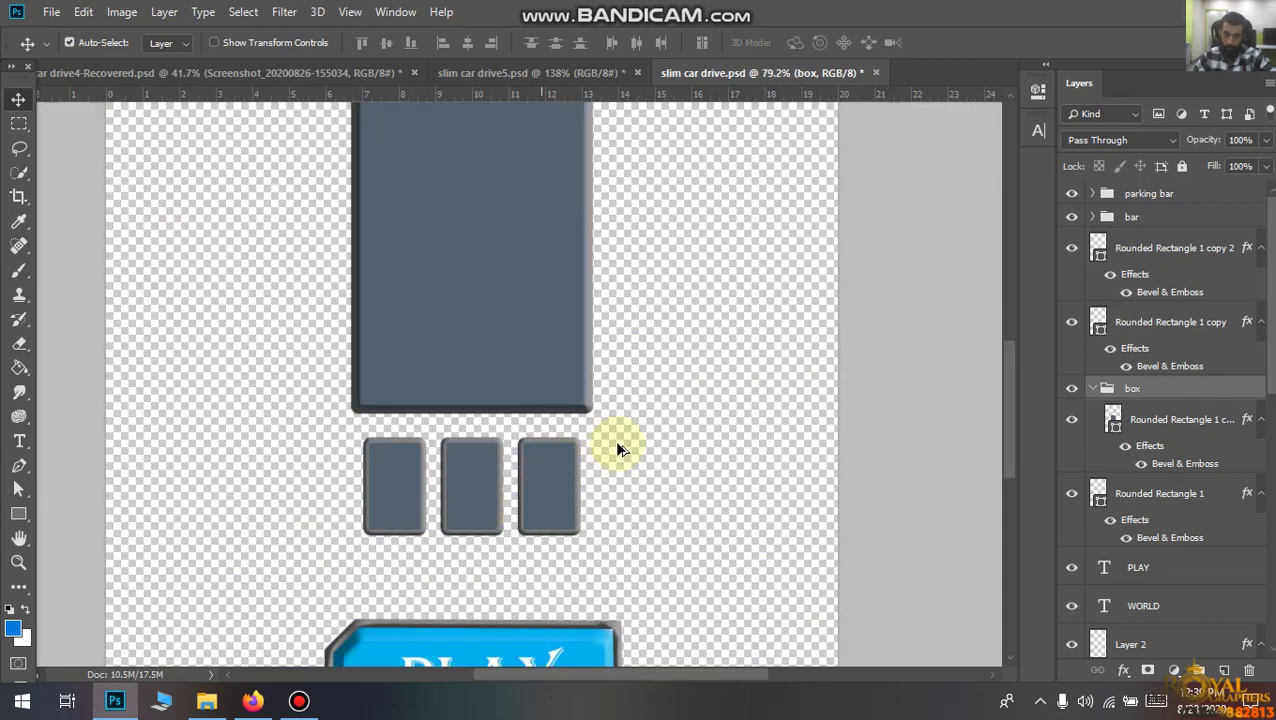
scroll(632, 436, "up", 1)
left_click_drag(632, 434, 545, 543)
key("ctrl+g")
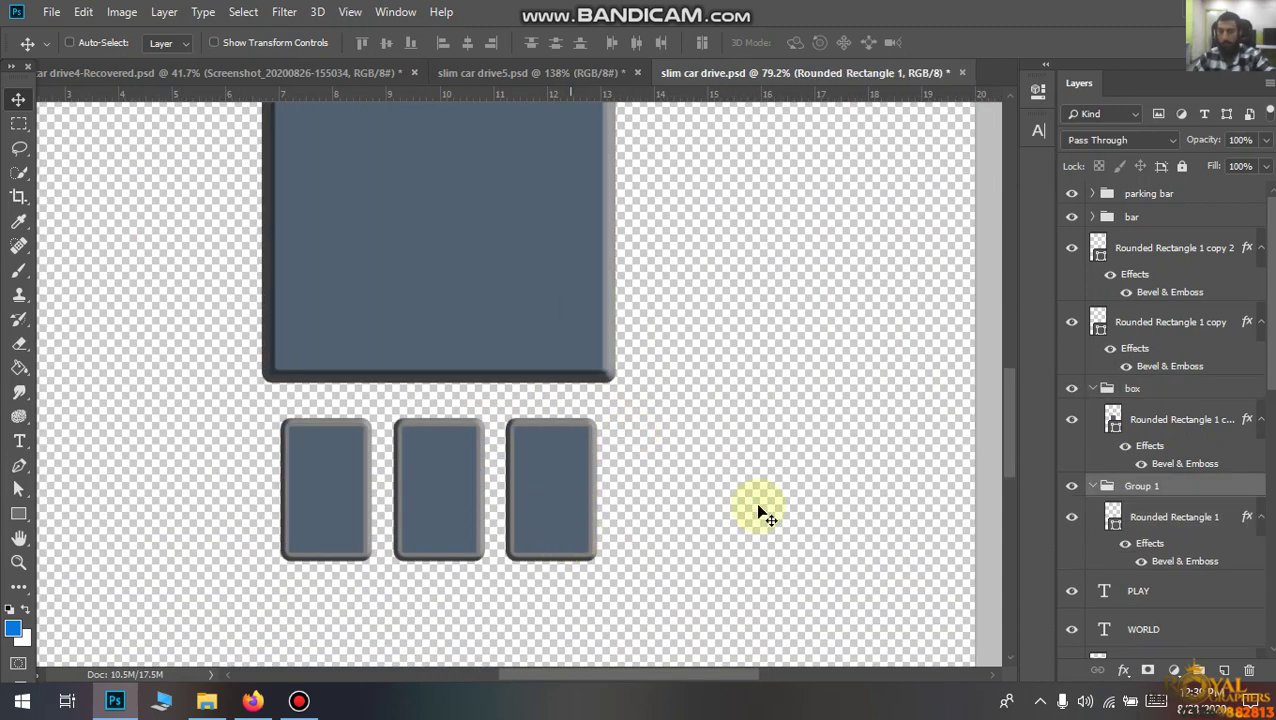
left_click(1145, 487)
double_click(1145, 487)
type("bo")
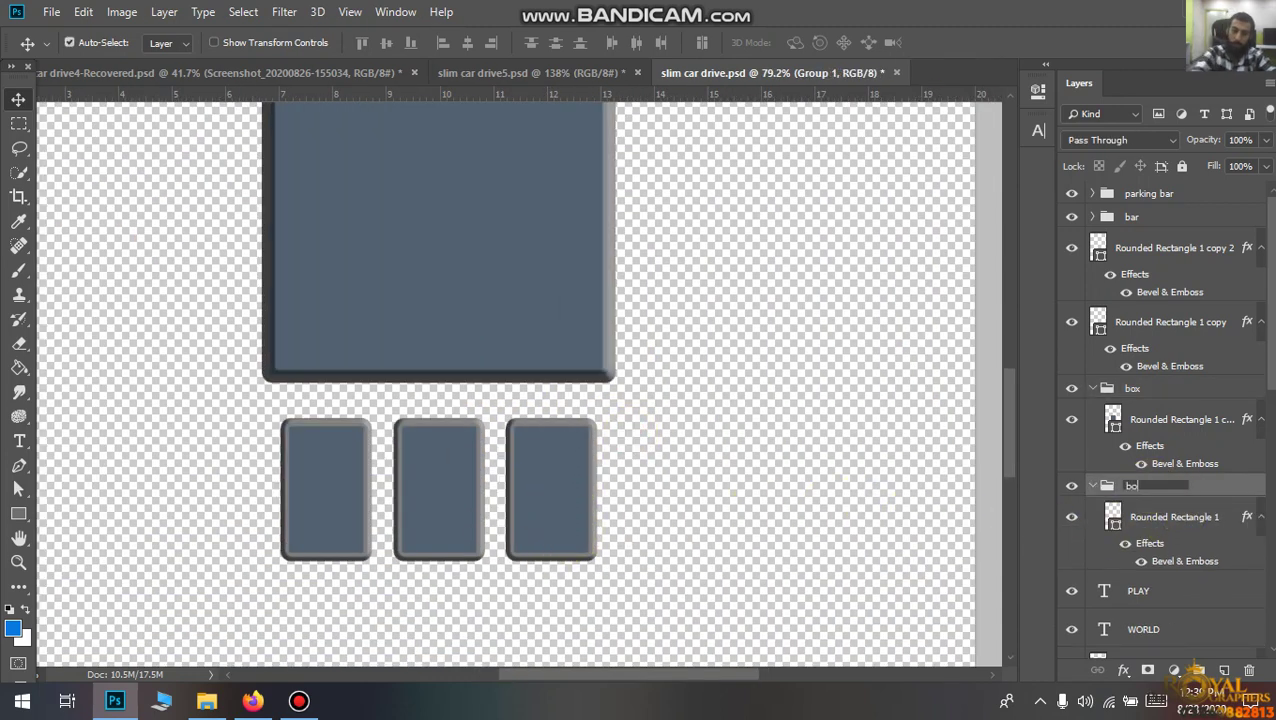
type("x 1")
key("Return")
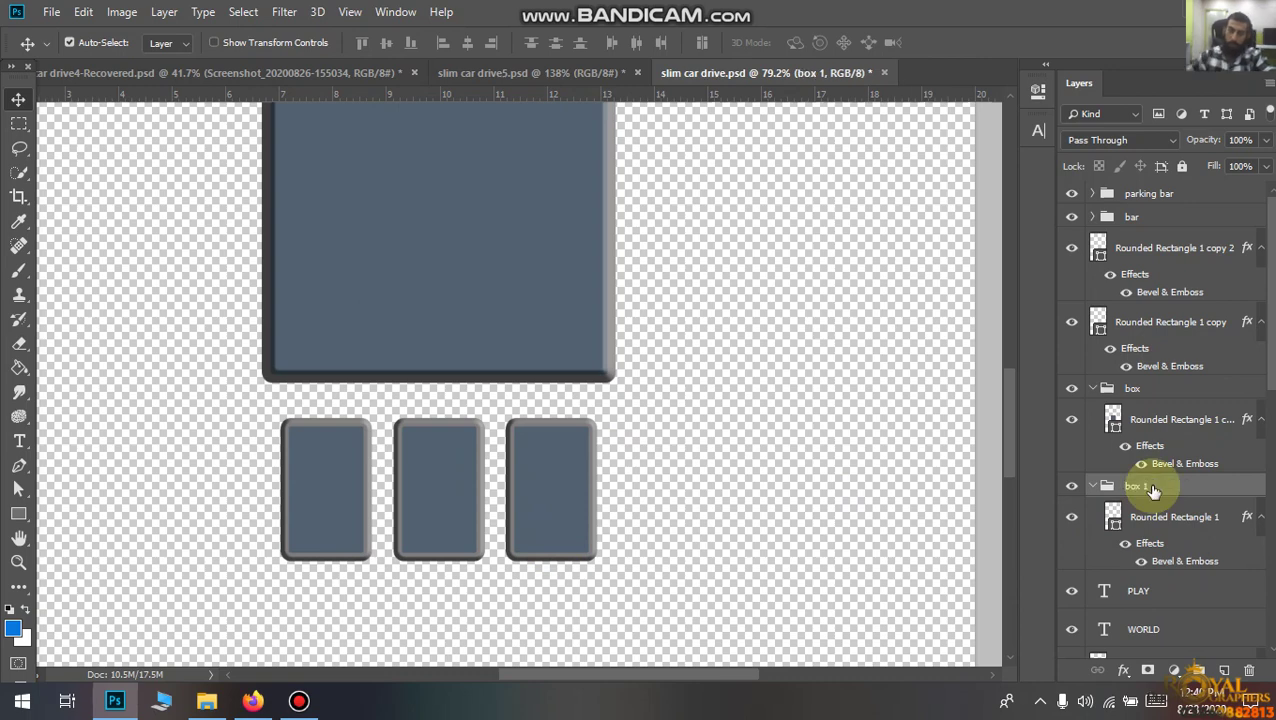
key("ctrl+z")
key("ctrl+z")
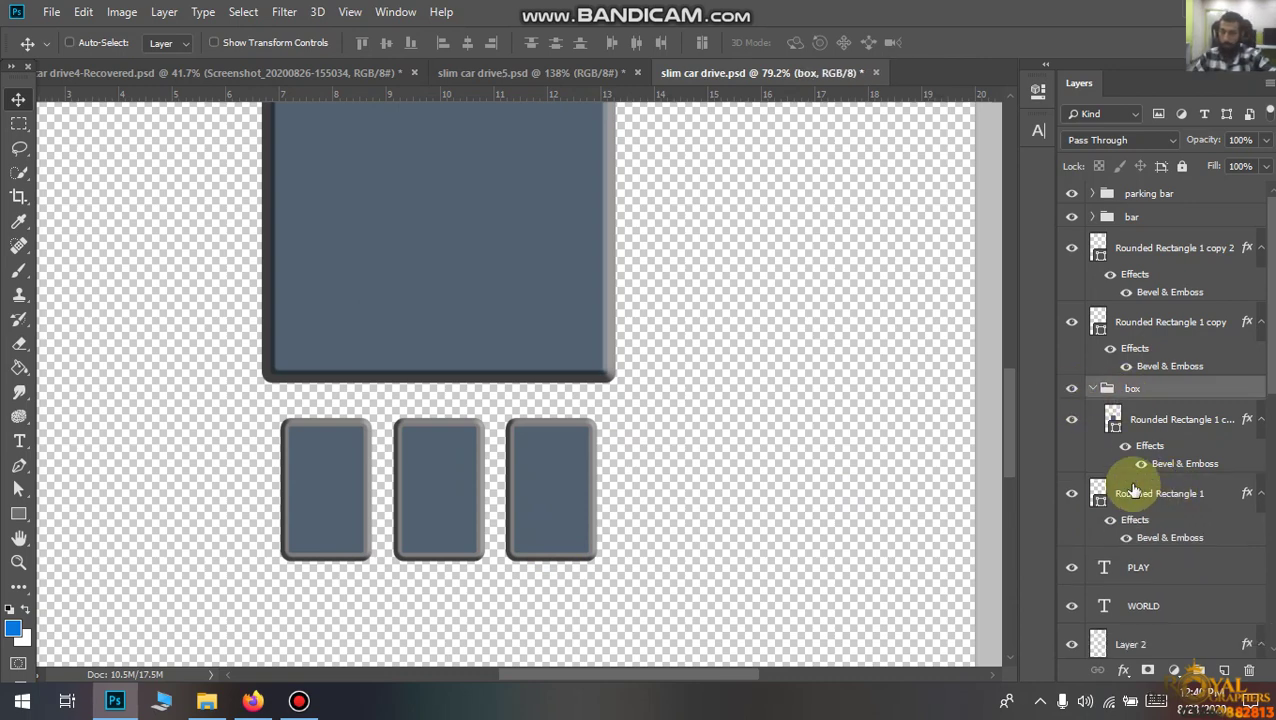
Nudge the third small tile slightly to the right.
left_click(838, 455)
scroll(726, 455, "down", 2)
left_click_drag(666, 426, 592, 450)
Group the PLAY text layer into a folder named play.
left_click(726, 418)
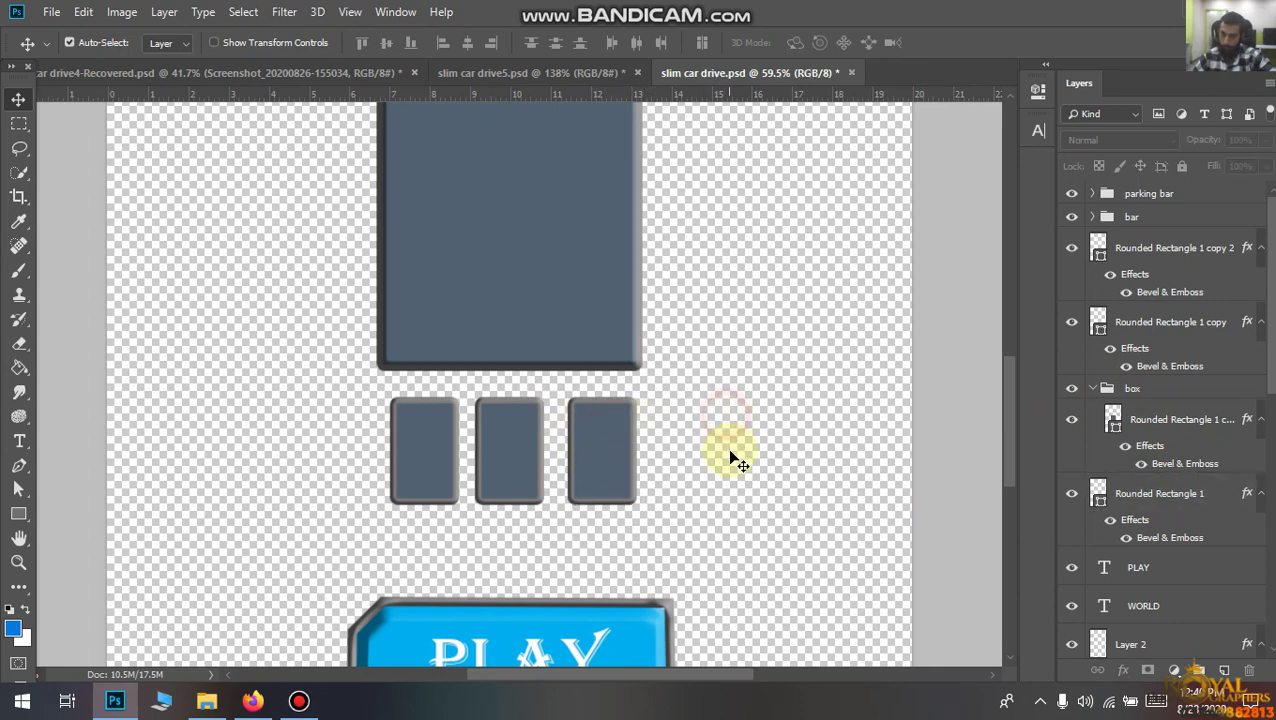
scroll(729, 458, "down", 3)
left_click_drag(715, 416, 285, 578)
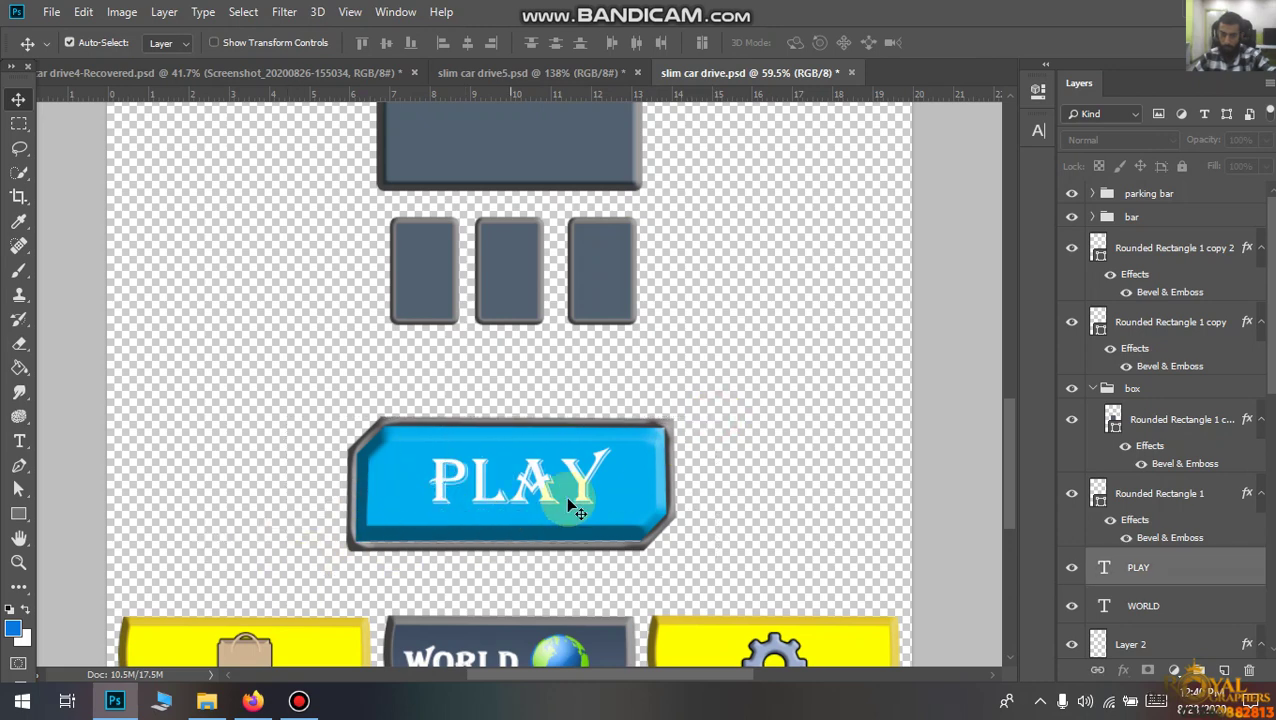
key("ctrl+g")
double_click(1140, 559)
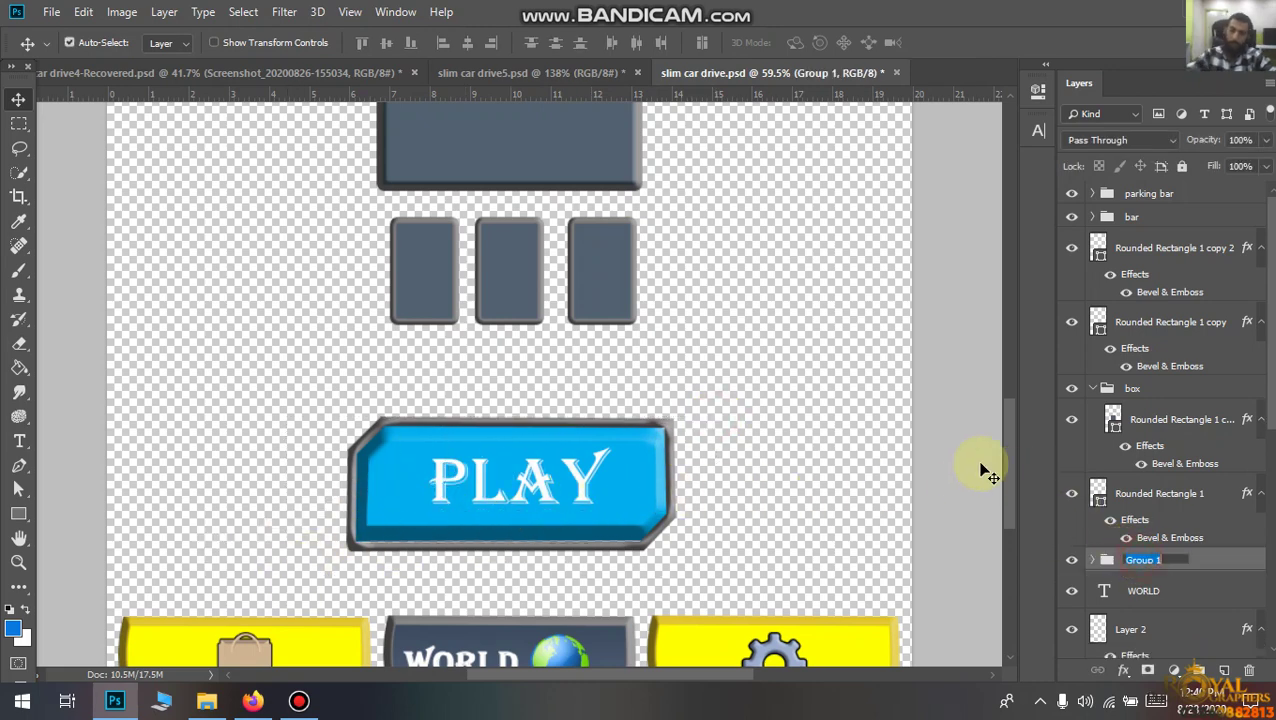
type("play")
key("Return")
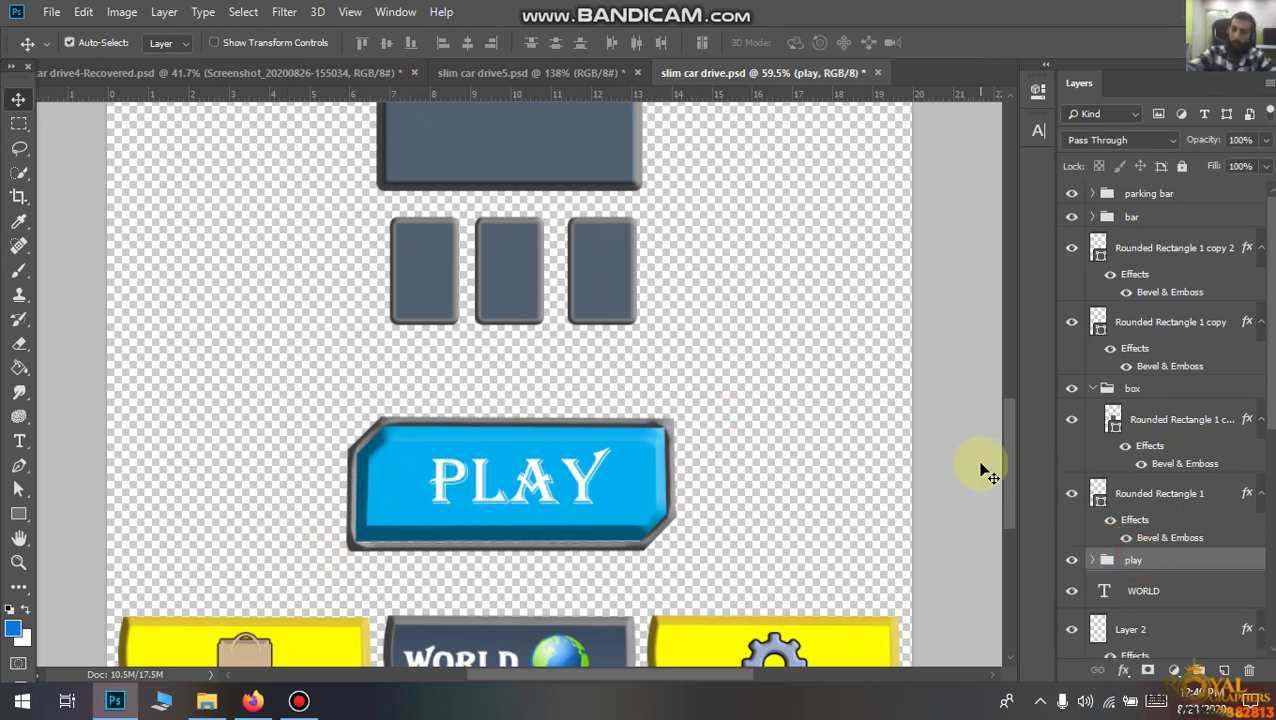
Group the gear button into a folder named settting.
scroll(848, 362, "down", 1)
scroll(781, 407, "down", 1)
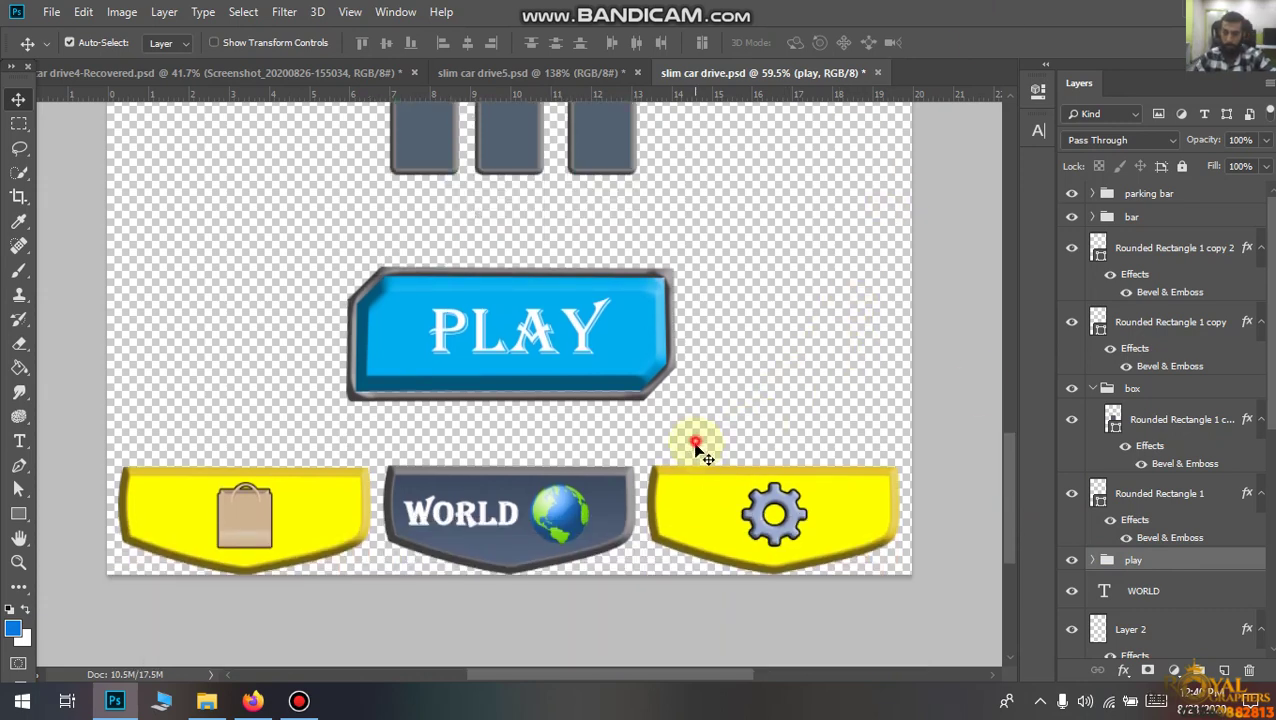
left_click(846, 530)
key("ctrl+g")
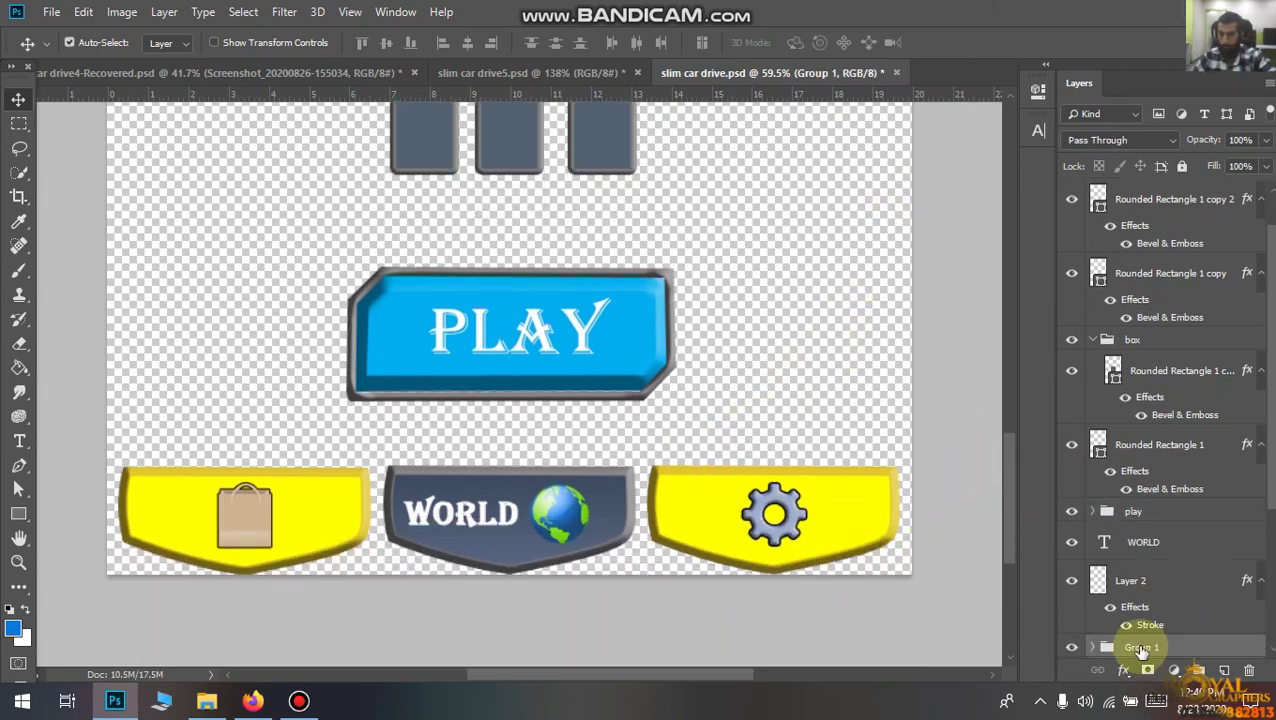
double_click(1140, 648)
type("settting")
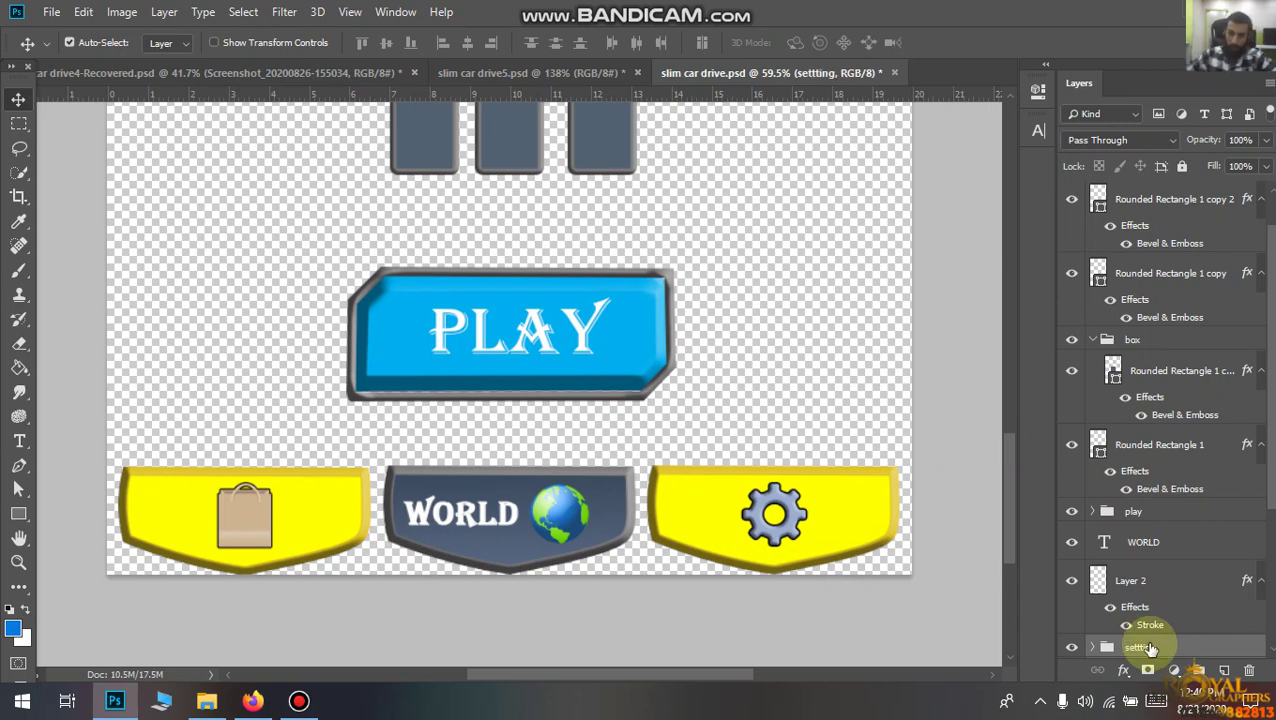
Group the WORLD text into a folder named world.
left_click(460, 522, "ctrl")
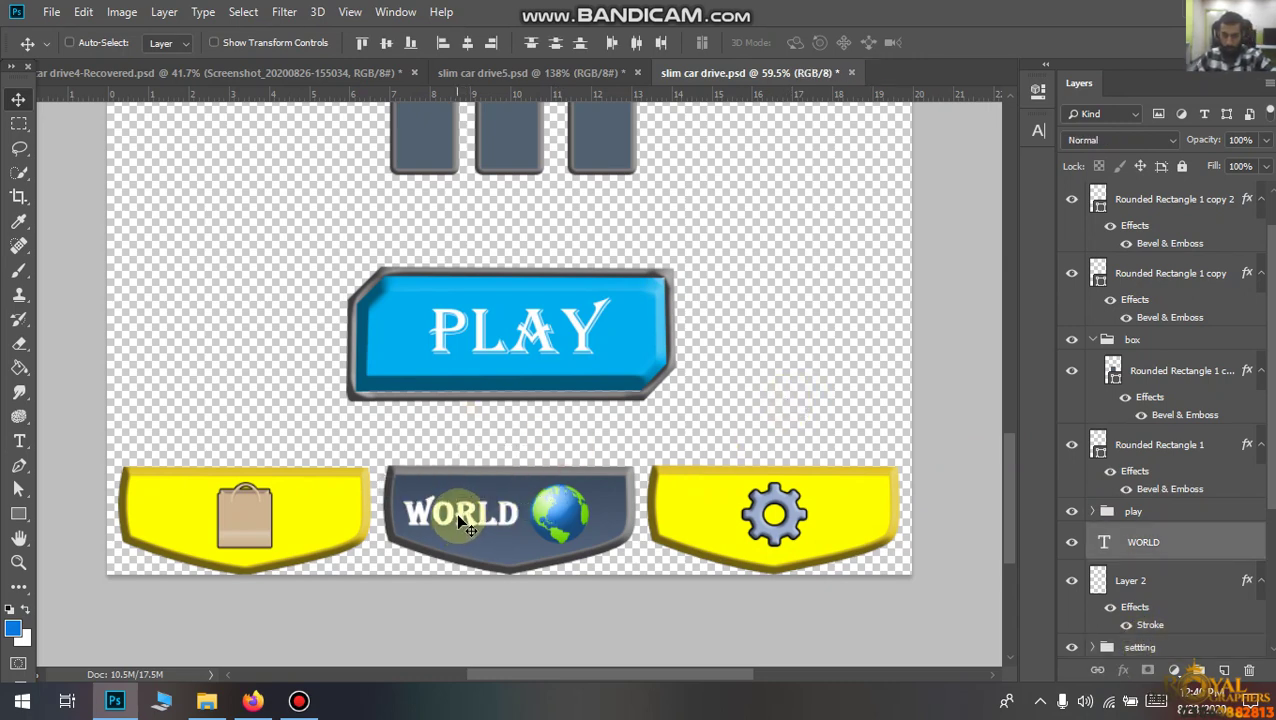
key("ctrl+g")
left_click(1151, 540)
type("worl")
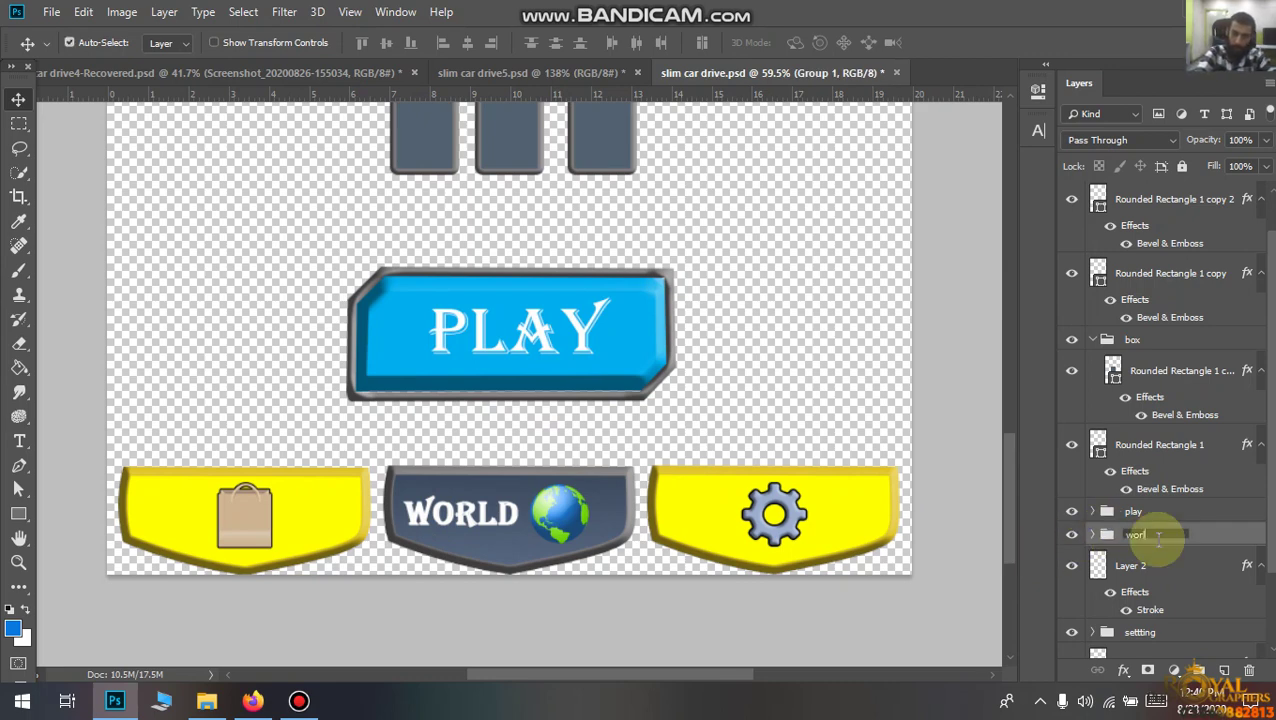
type("d")
key("Return")
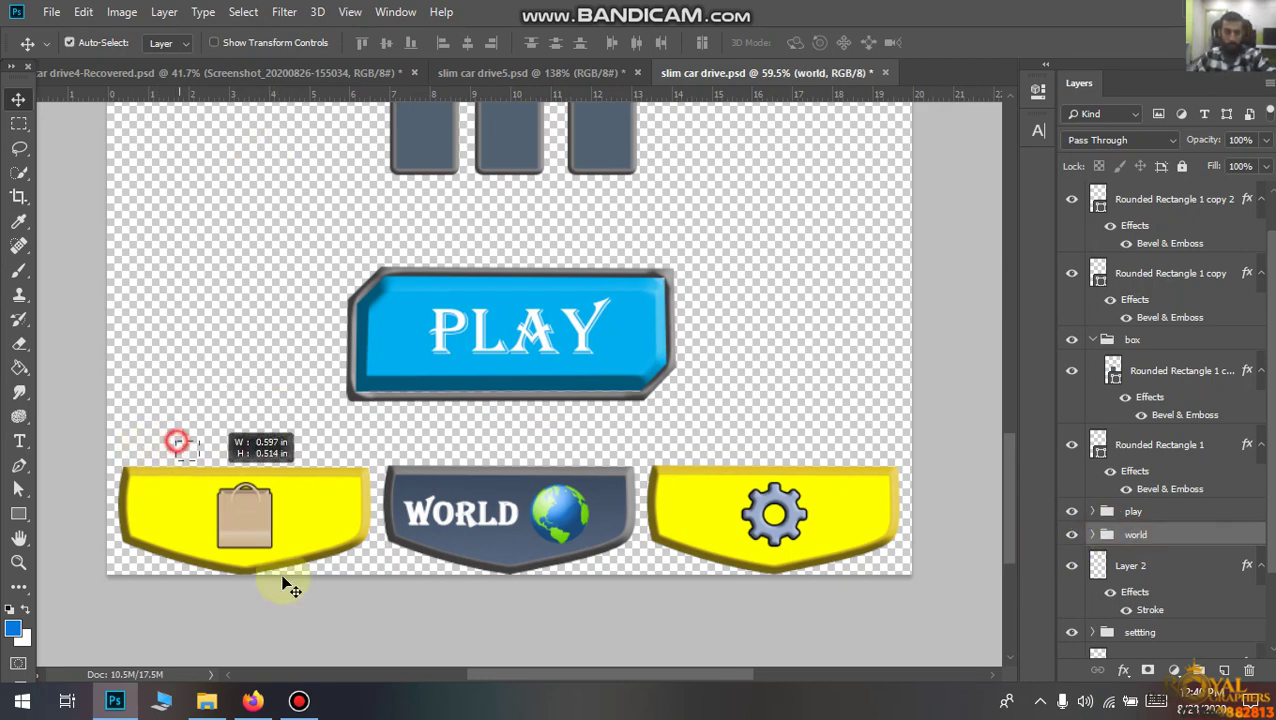
Put the shopping-bag button's Layer 2 into a group named shoping.
left_click(298, 560)
key("ctrl+g")
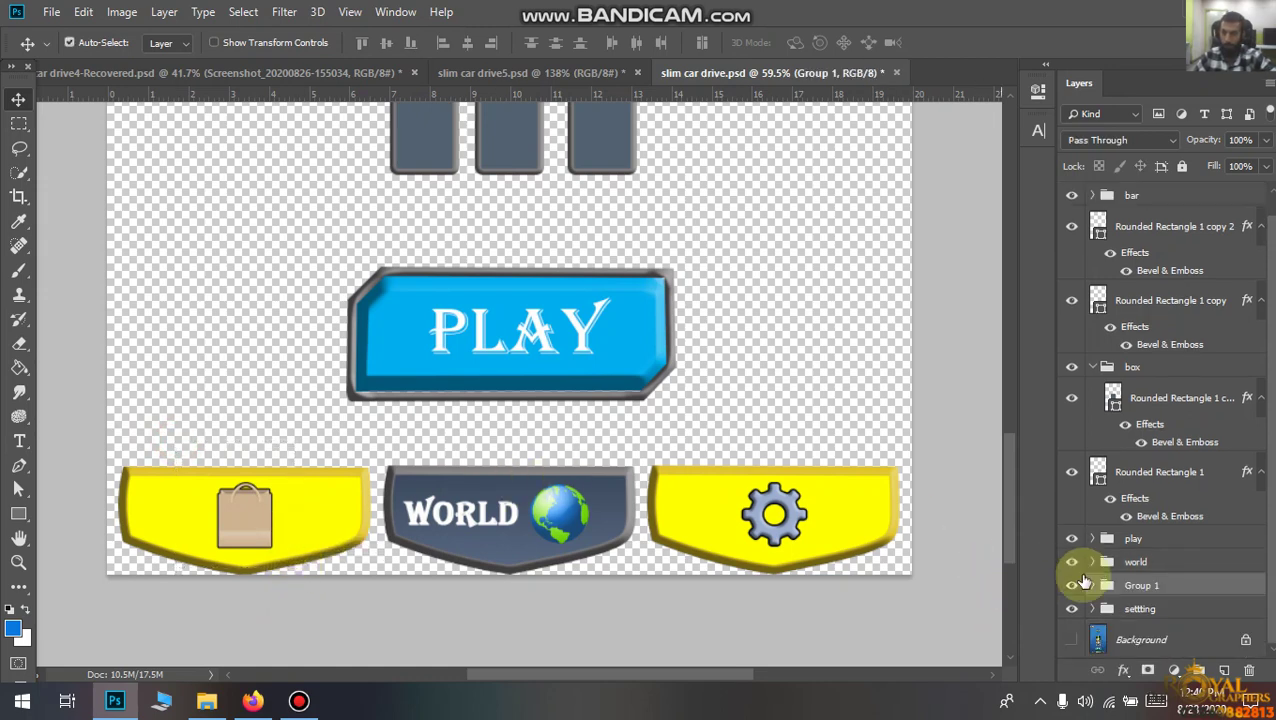
double_click(1137, 584)
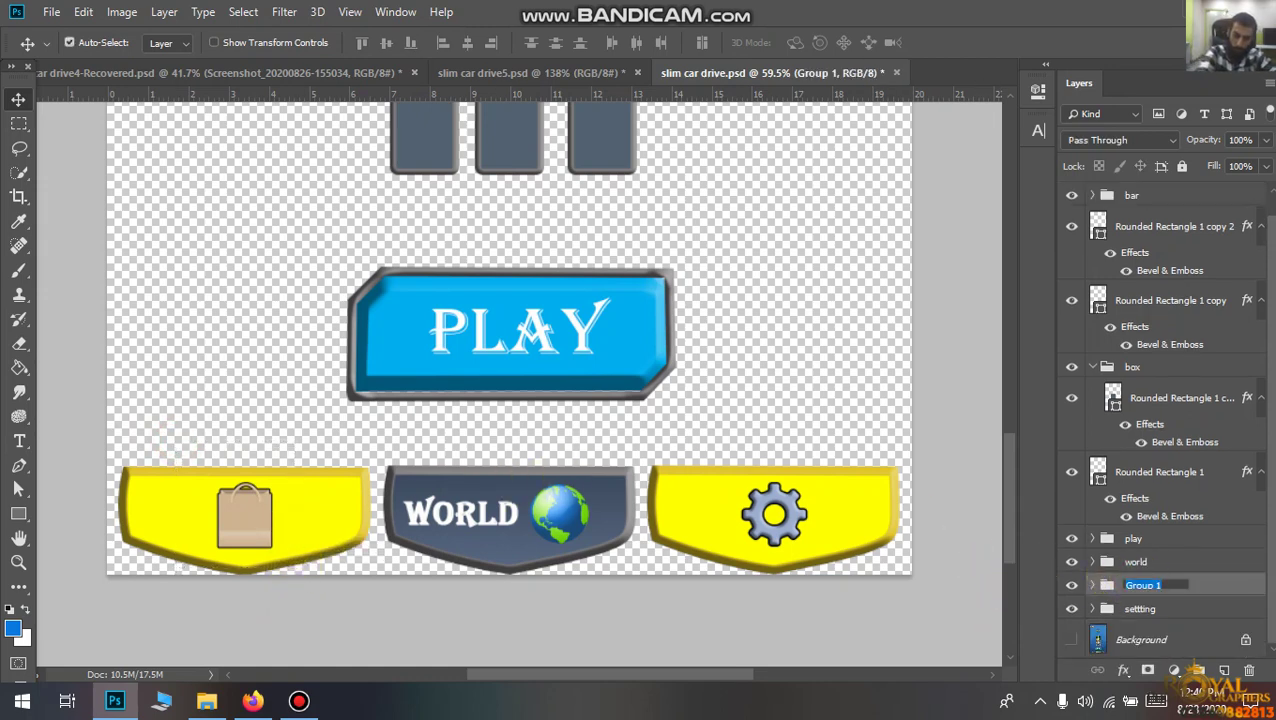
type("shopp")
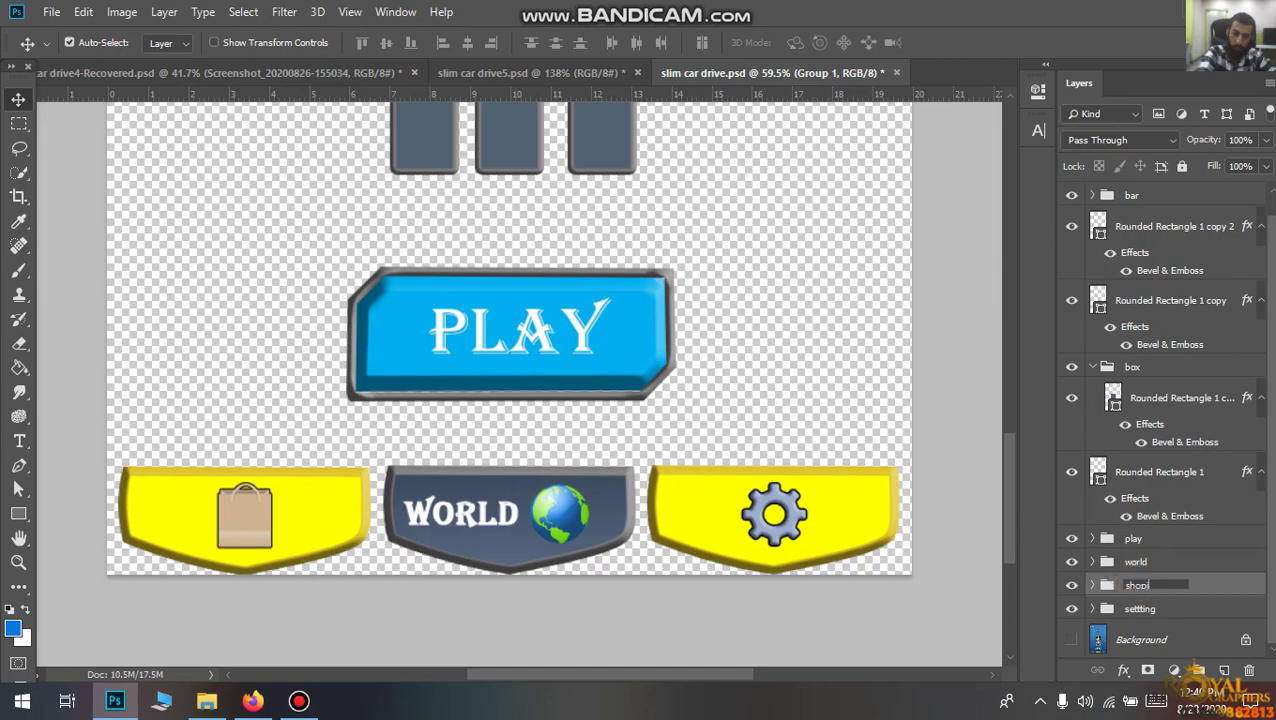
type("ing")
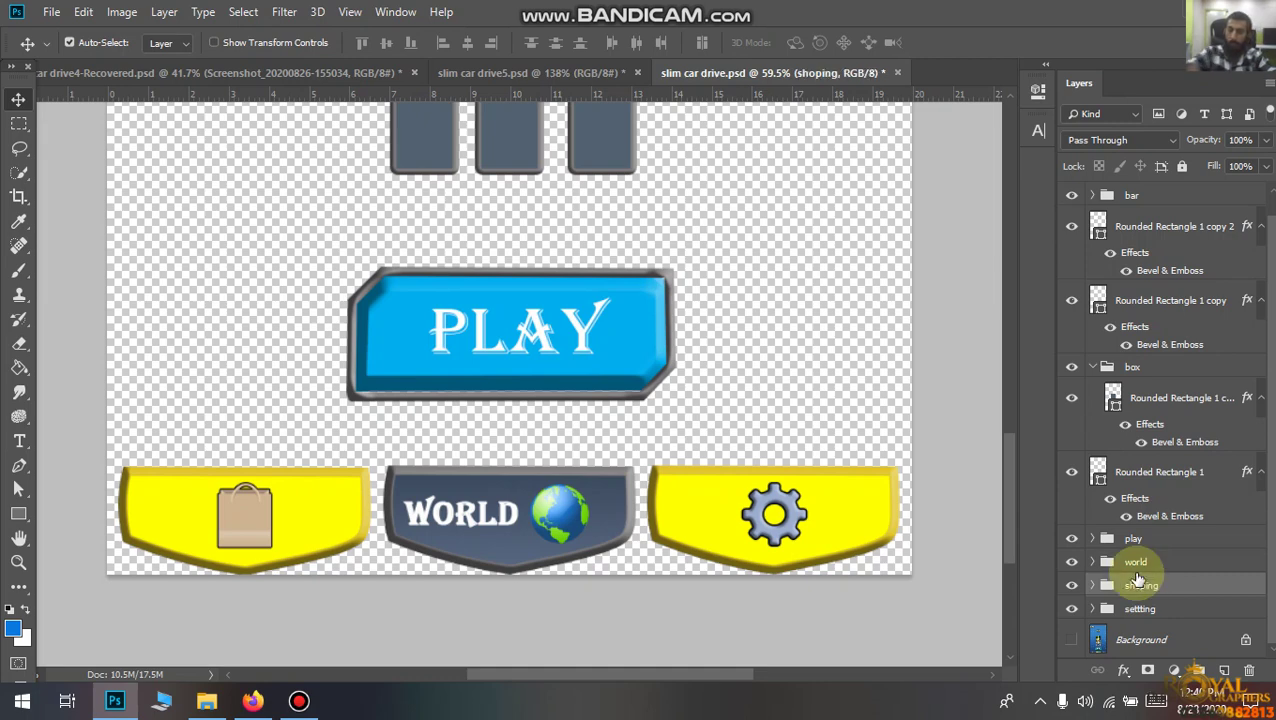
key("Return")
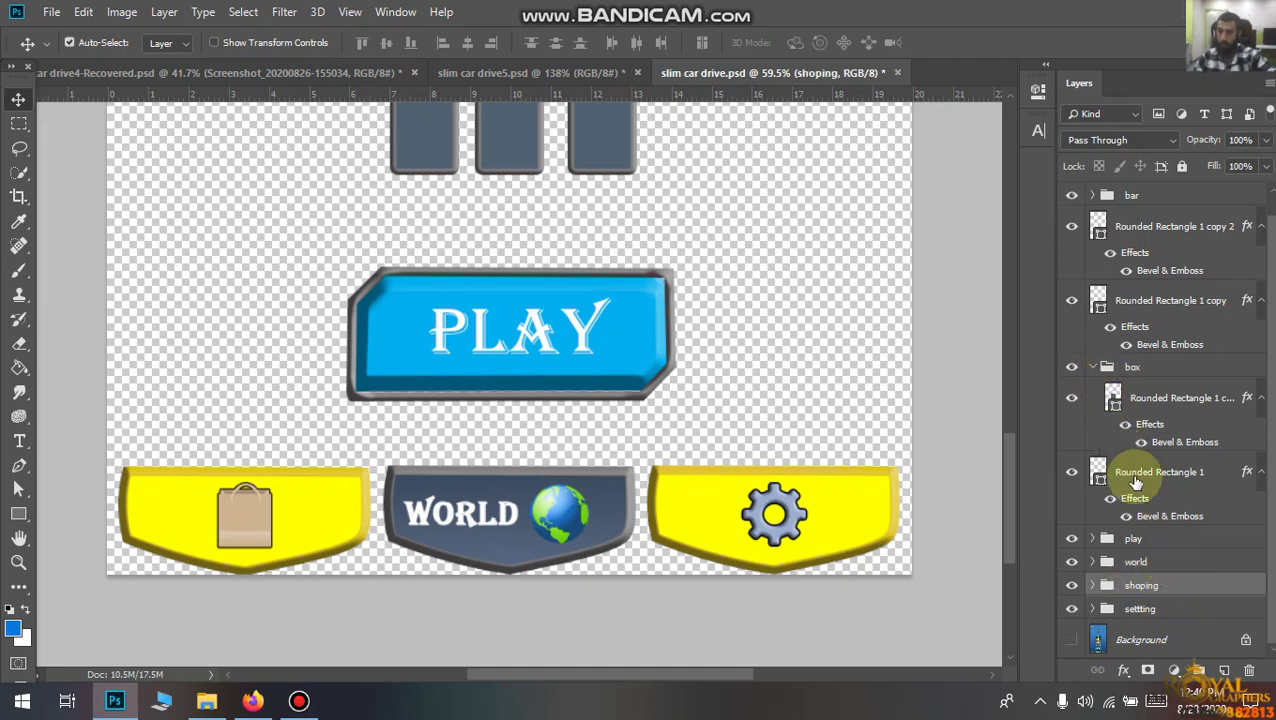
Hide the rounded rectangle inside the box group.
left_click(1073, 398)
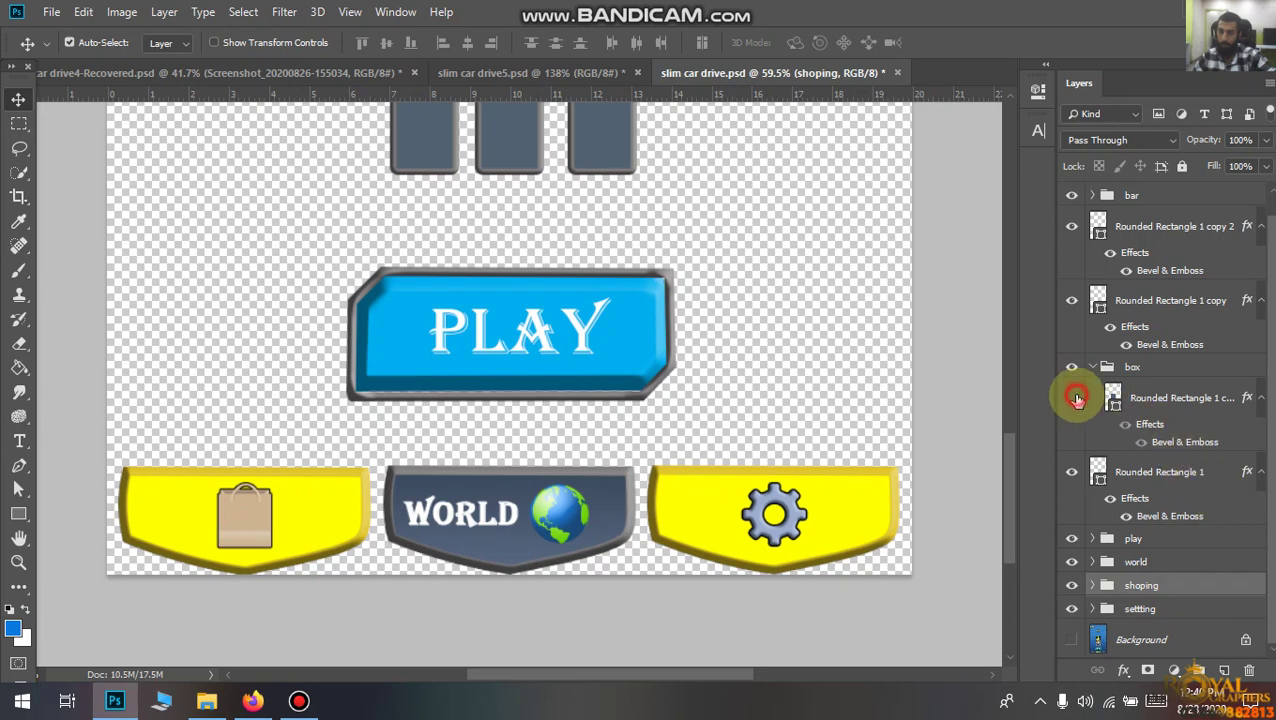
scroll(911, 417, "down", 1)
scroll(899, 409, "down", 2)
Make the big grey rectangle and the blue Background layer visible again.
scroll(880, 415, "down", 3)
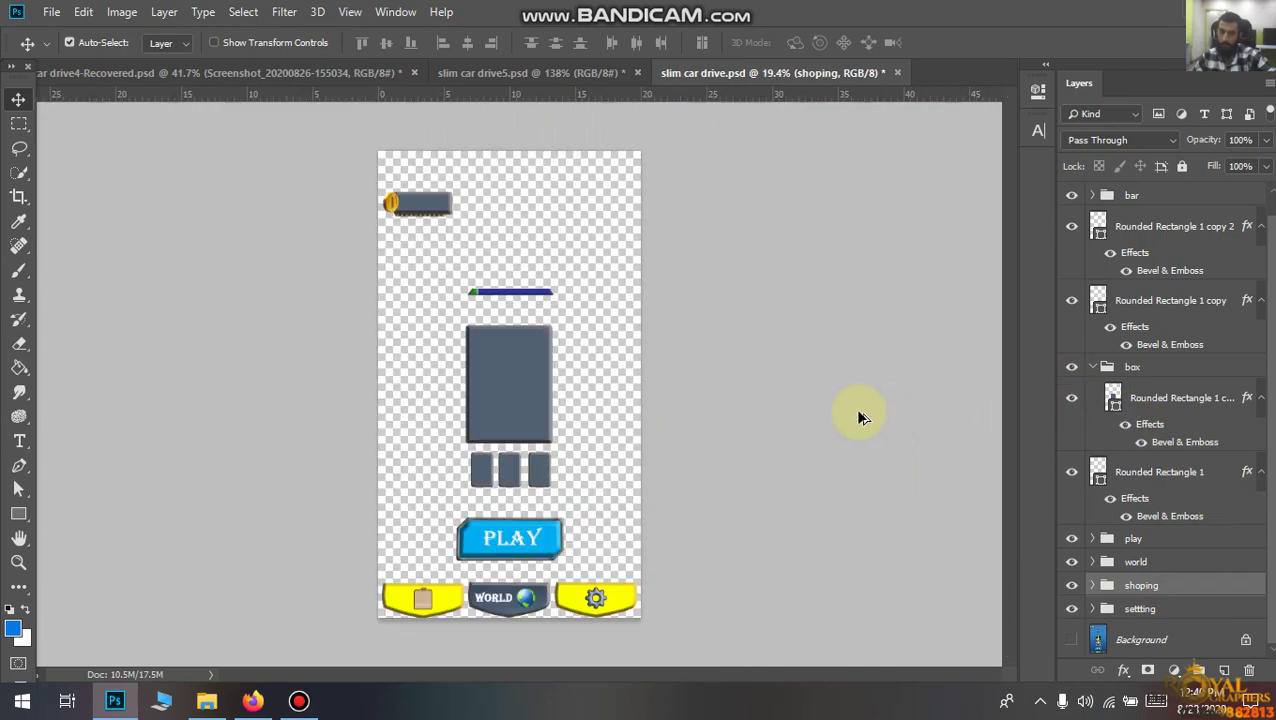
left_click(1072, 398)
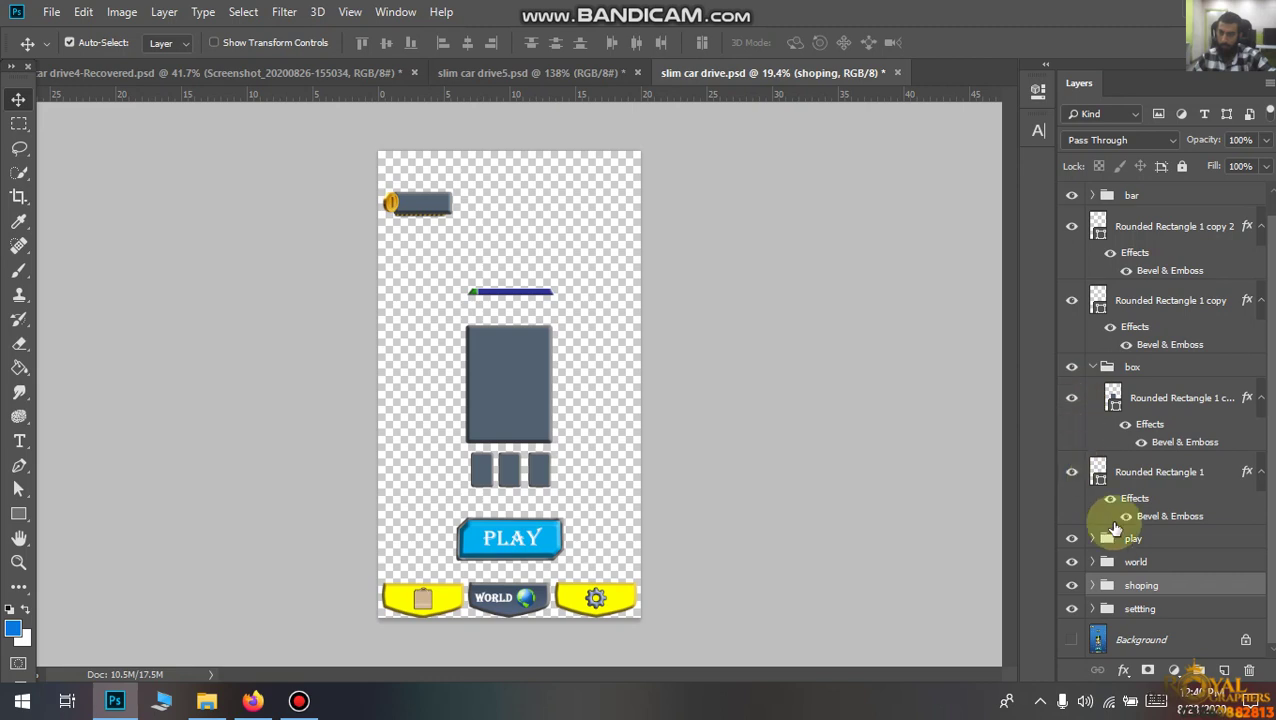
left_click(1179, 610)
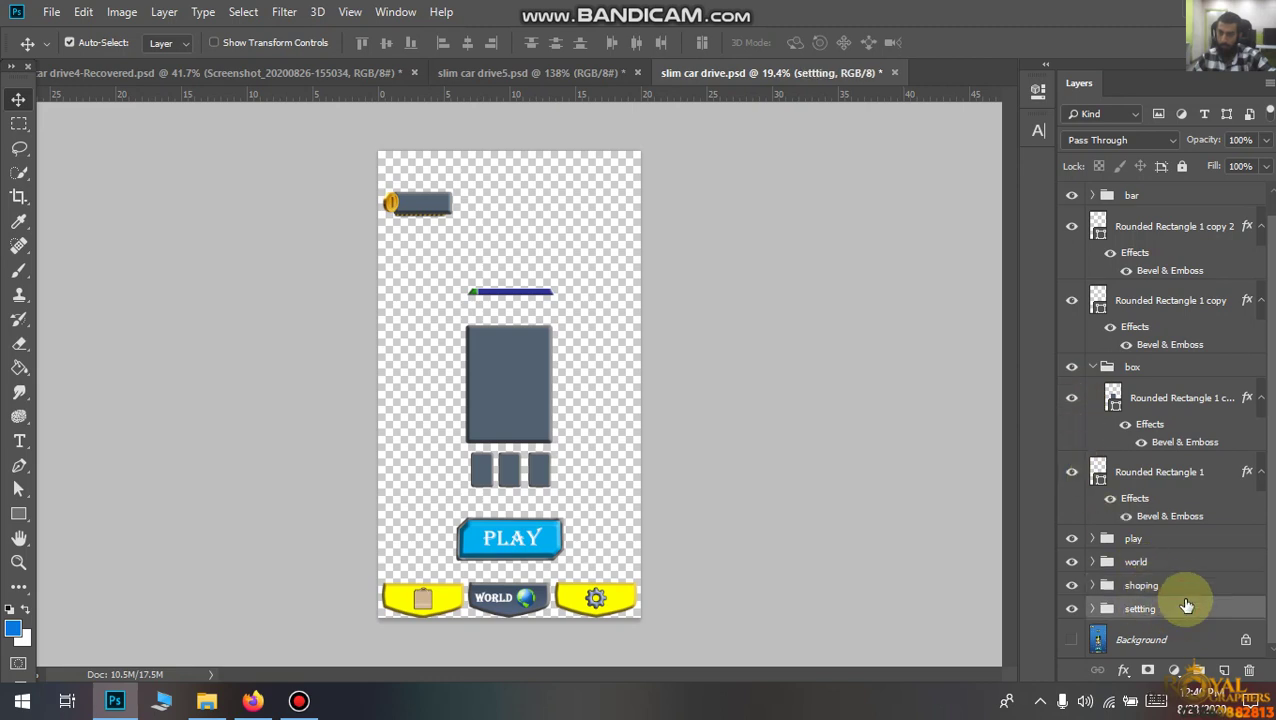
left_click(1071, 640)
left_click(1149, 645)
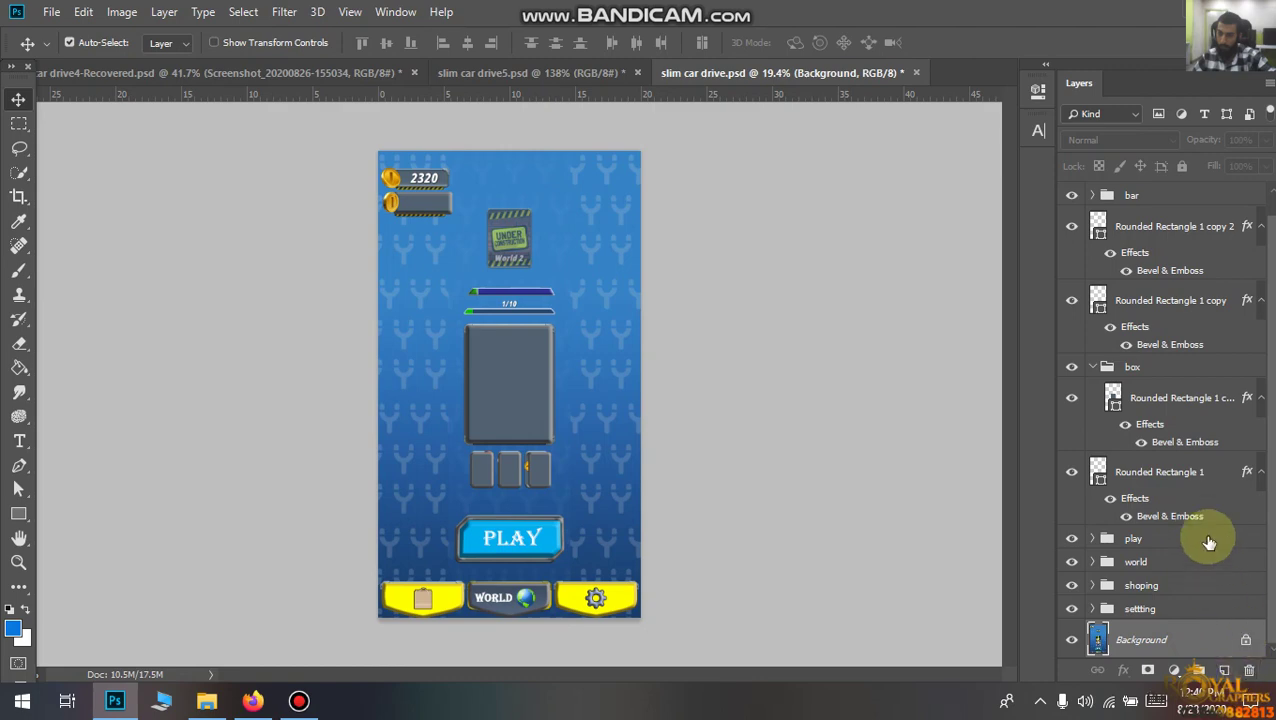
scroll(1207, 470, "up", 1)
Select all layers and groups and Quick Export them as PNG.
left_click(1190, 193, "shift")
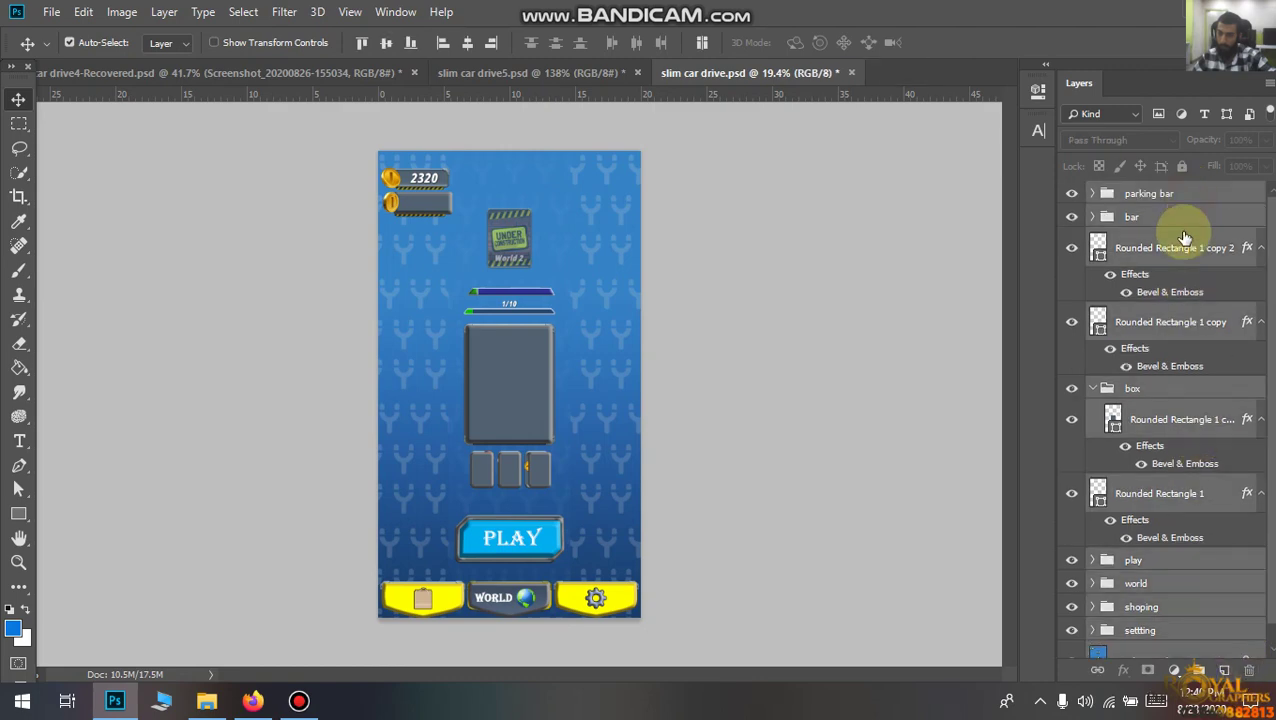
right_click(1168, 242)
left_click(1105, 262)
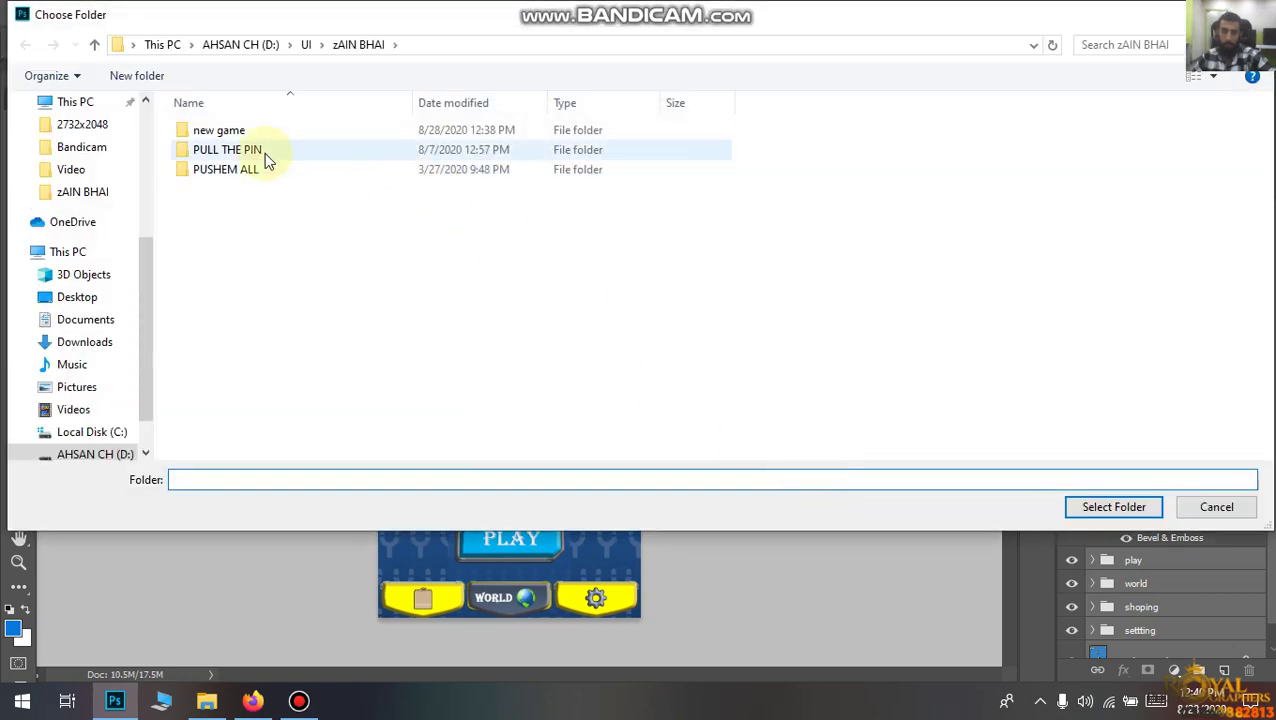
Create a main menu folder in new game and select it as the PNG destination.
double_click(186, 138)
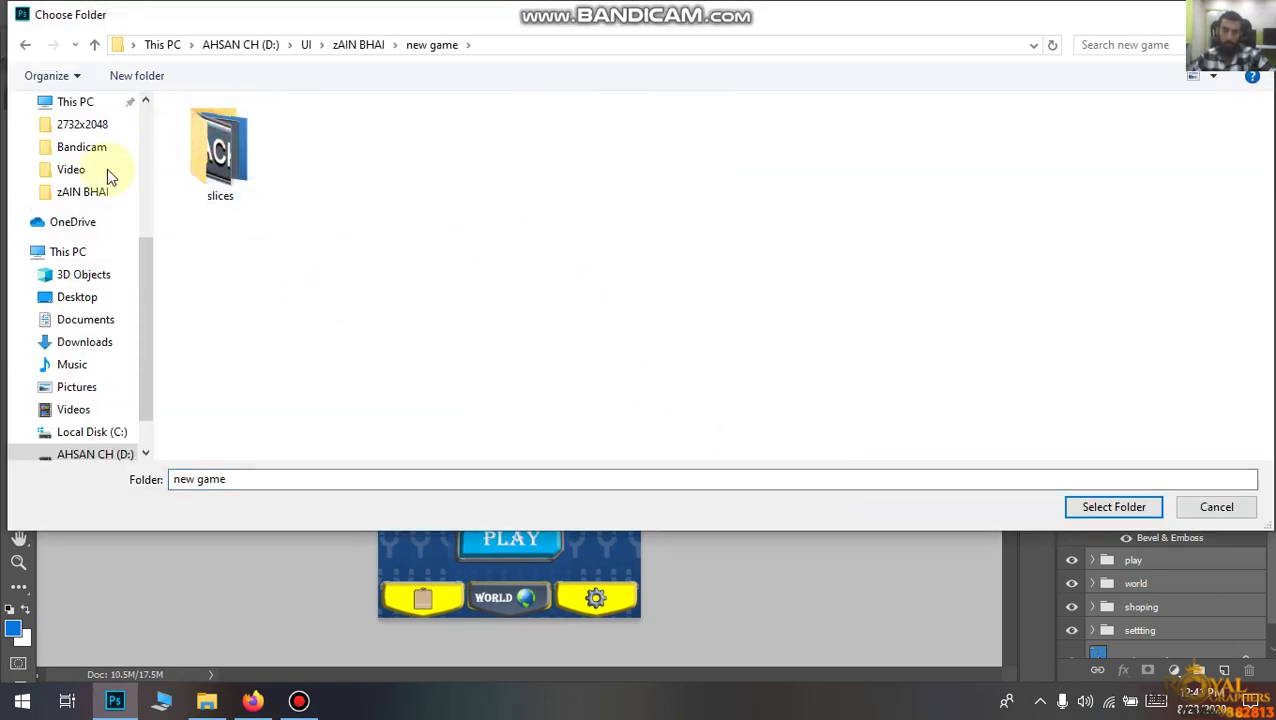
left_click(145, 80)
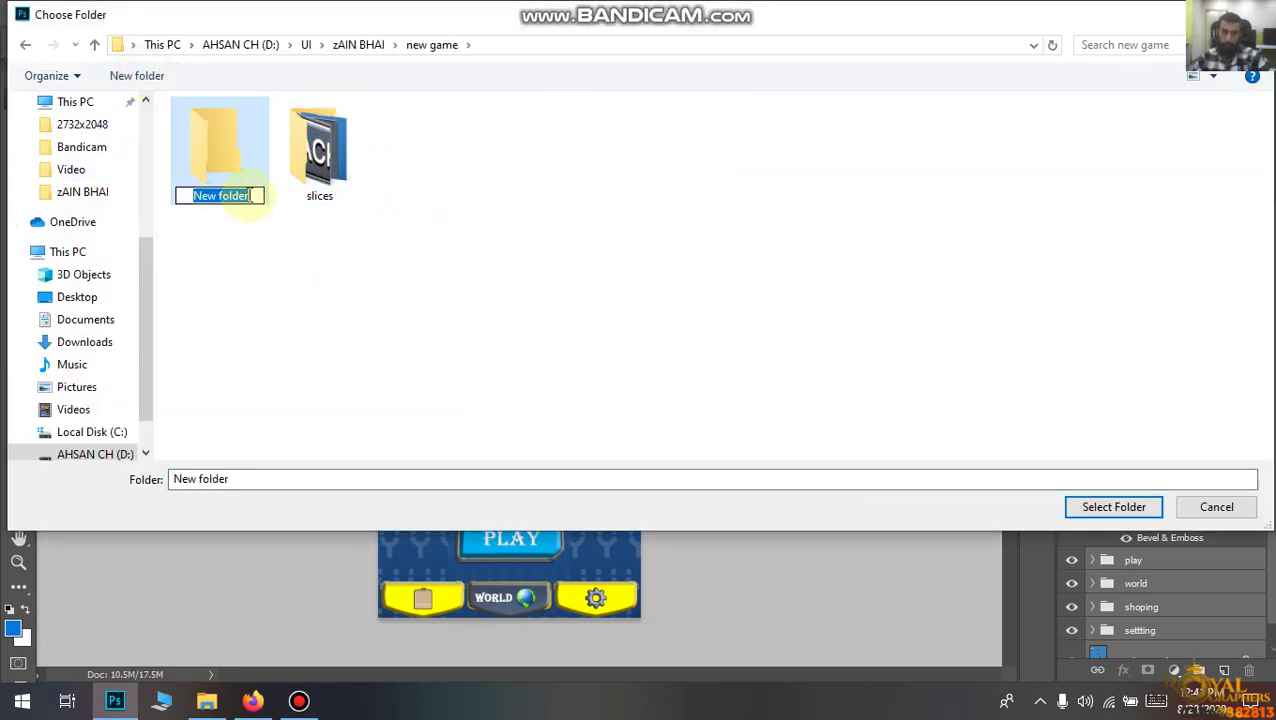
type("mai")
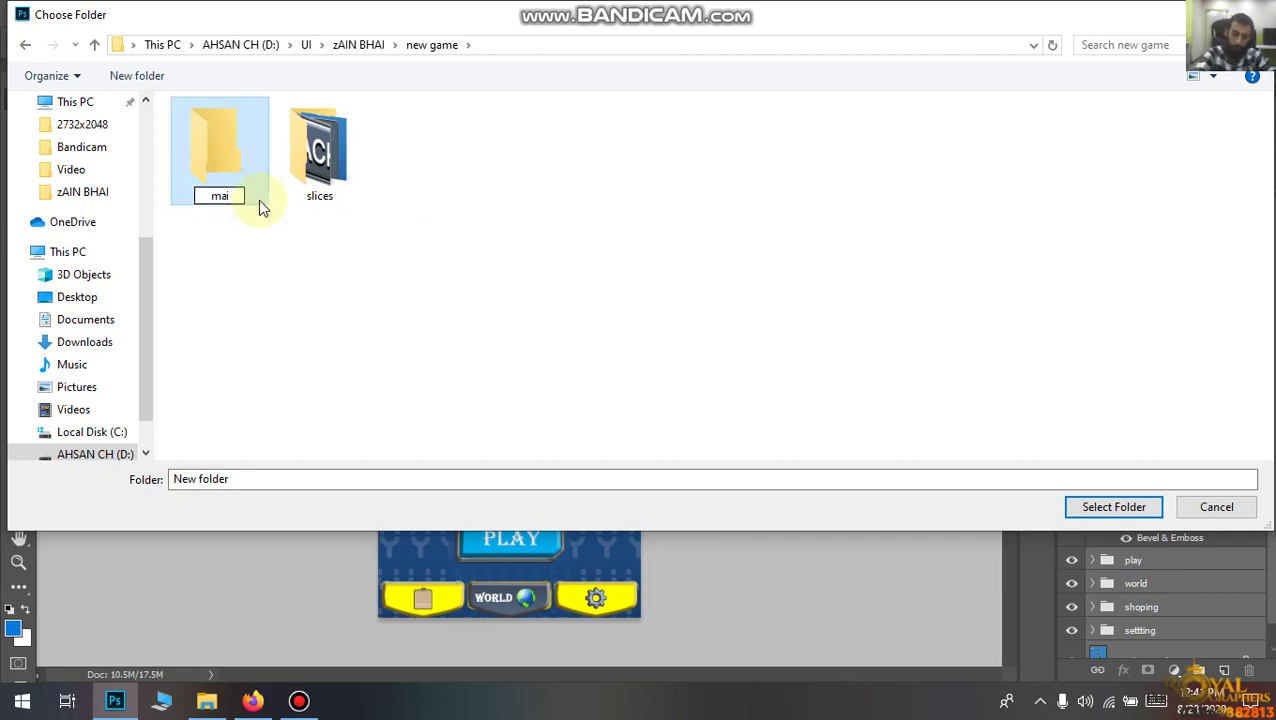
type("n menu")
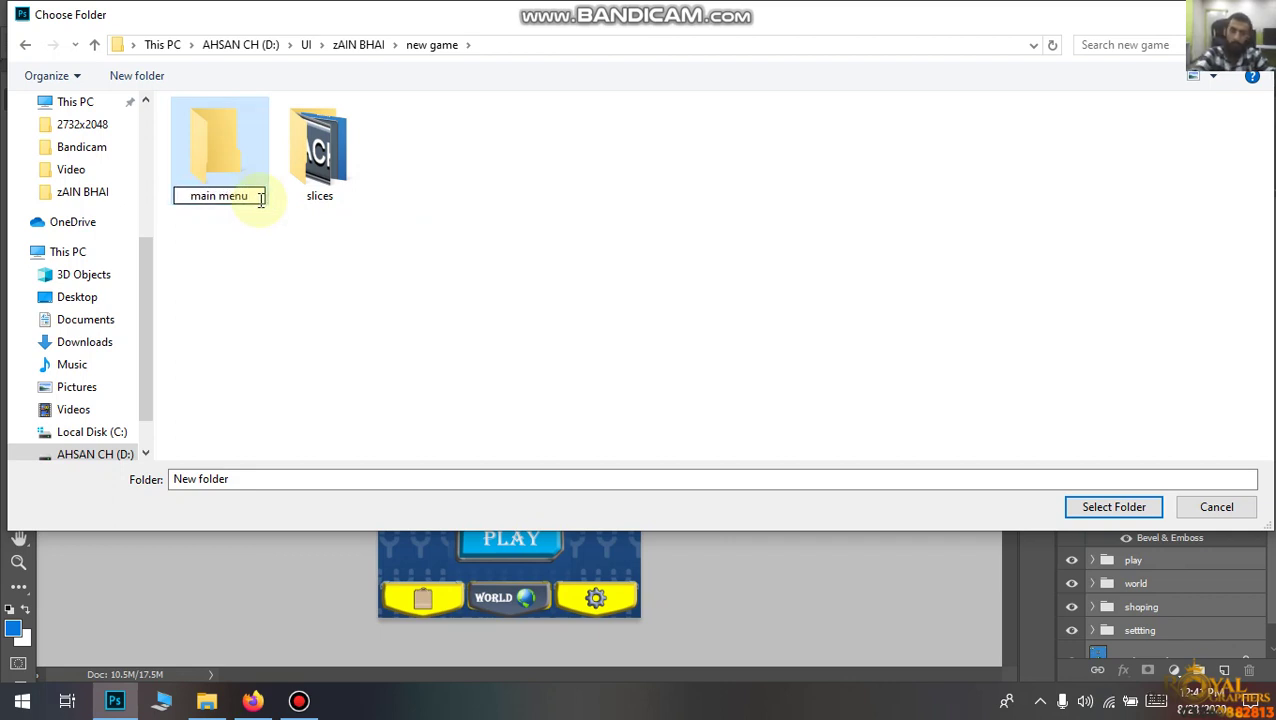
key("Return")
double_click(259, 199)
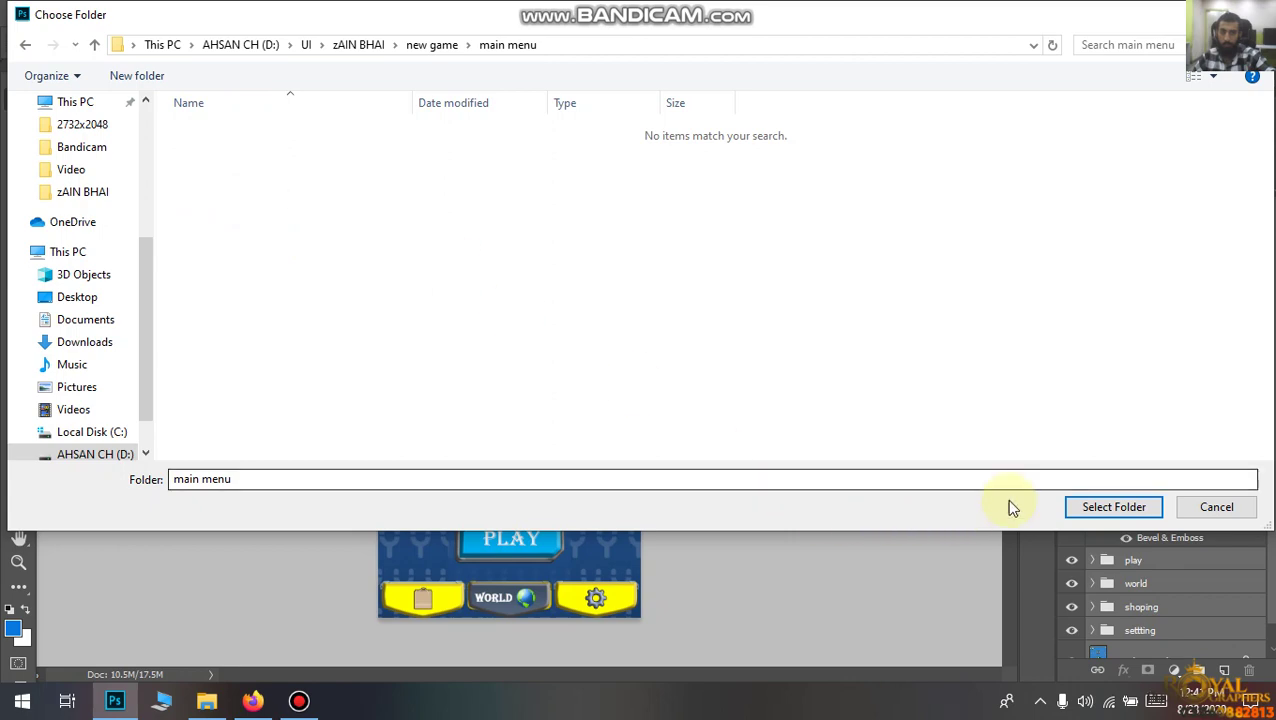
left_click(1100, 507)
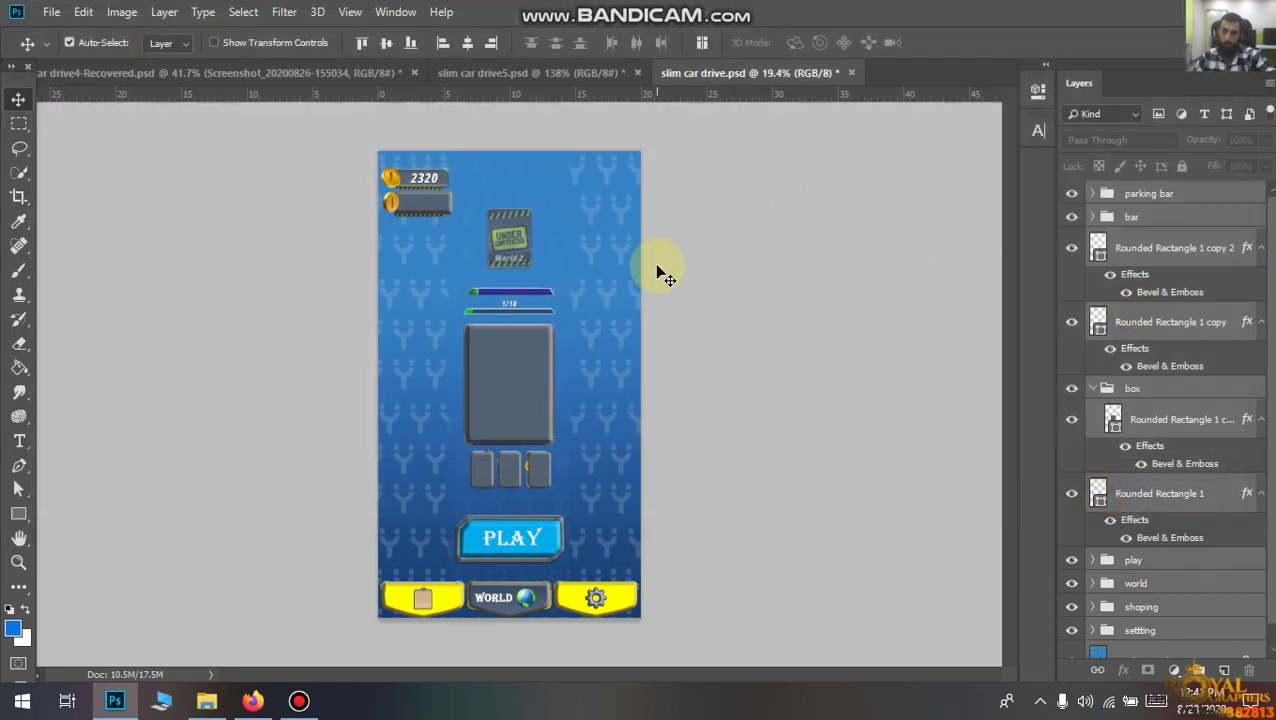
Open slim car drive2.psd, then save and close slim car drive.psd.
left_click(205, 703)
double_click(213, 222)
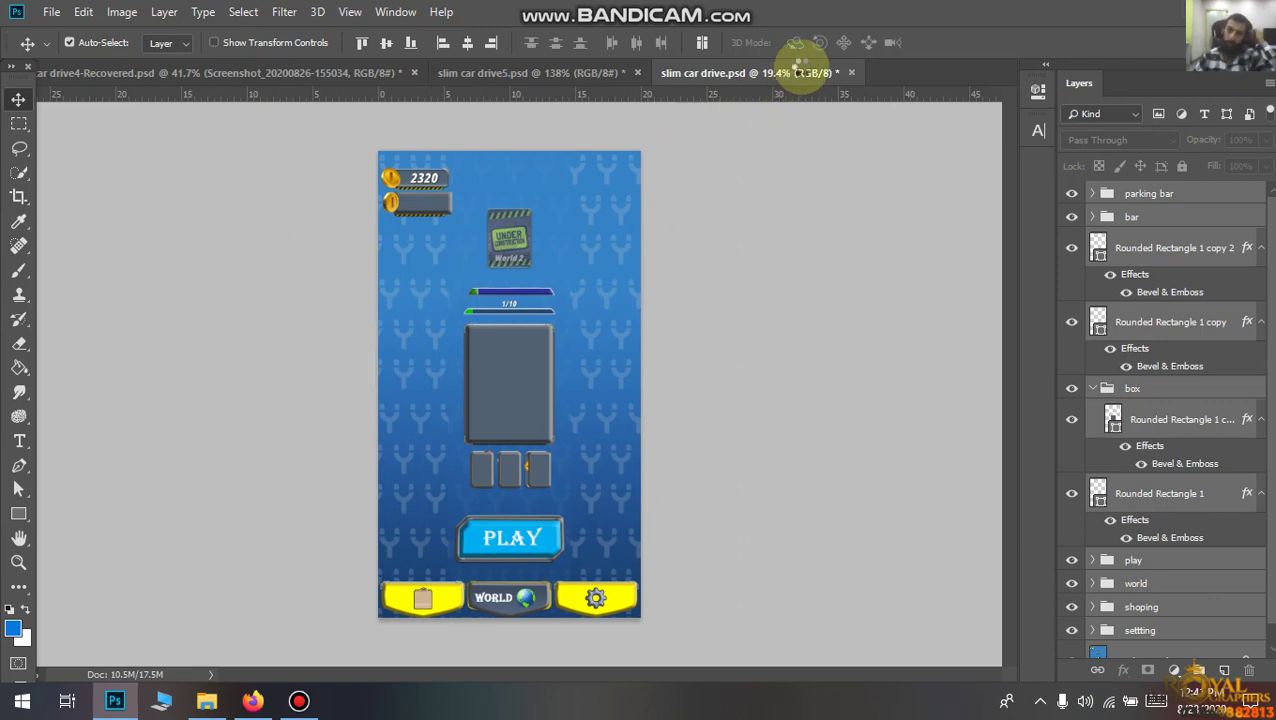
left_click(668, 76)
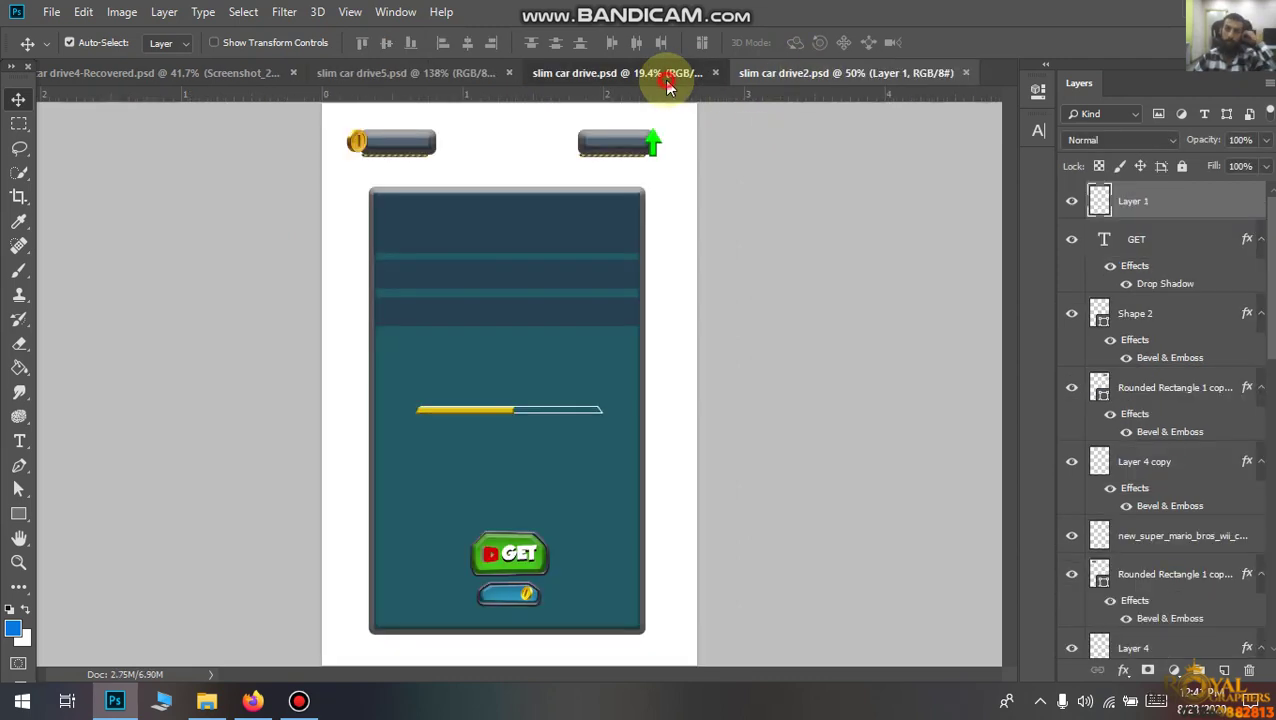
key("ctrl+s")
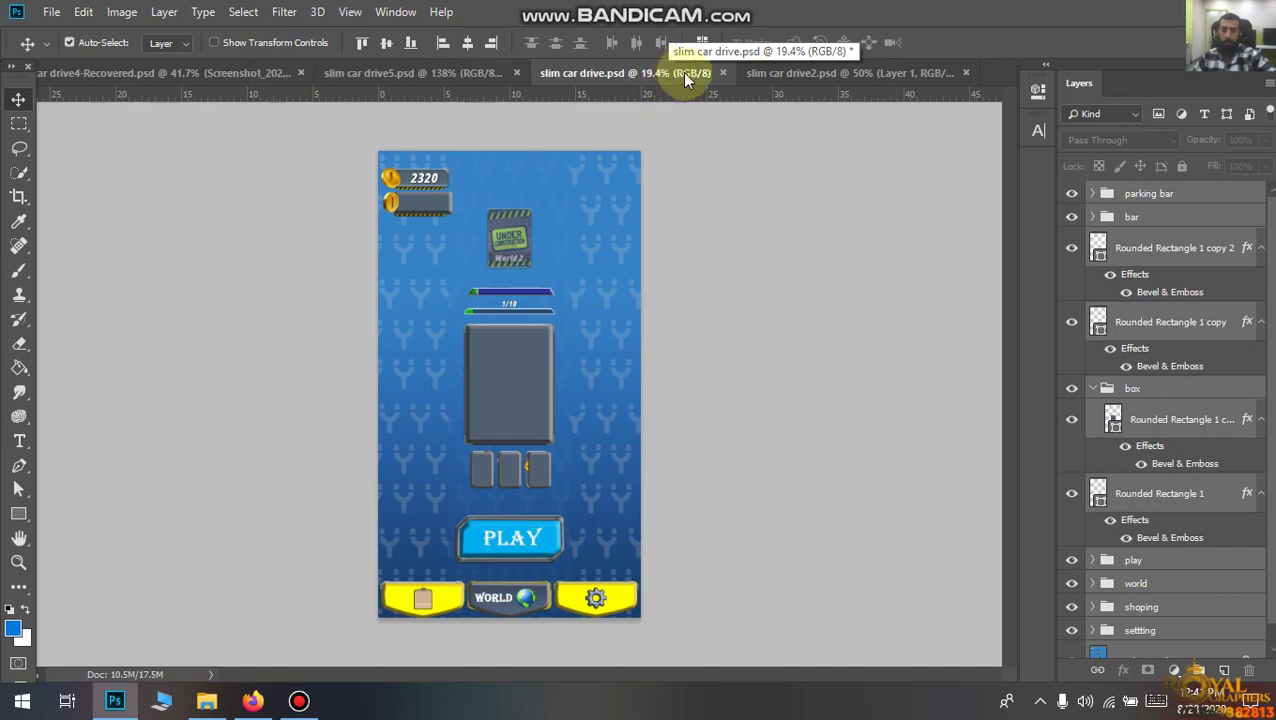
left_click(724, 74)
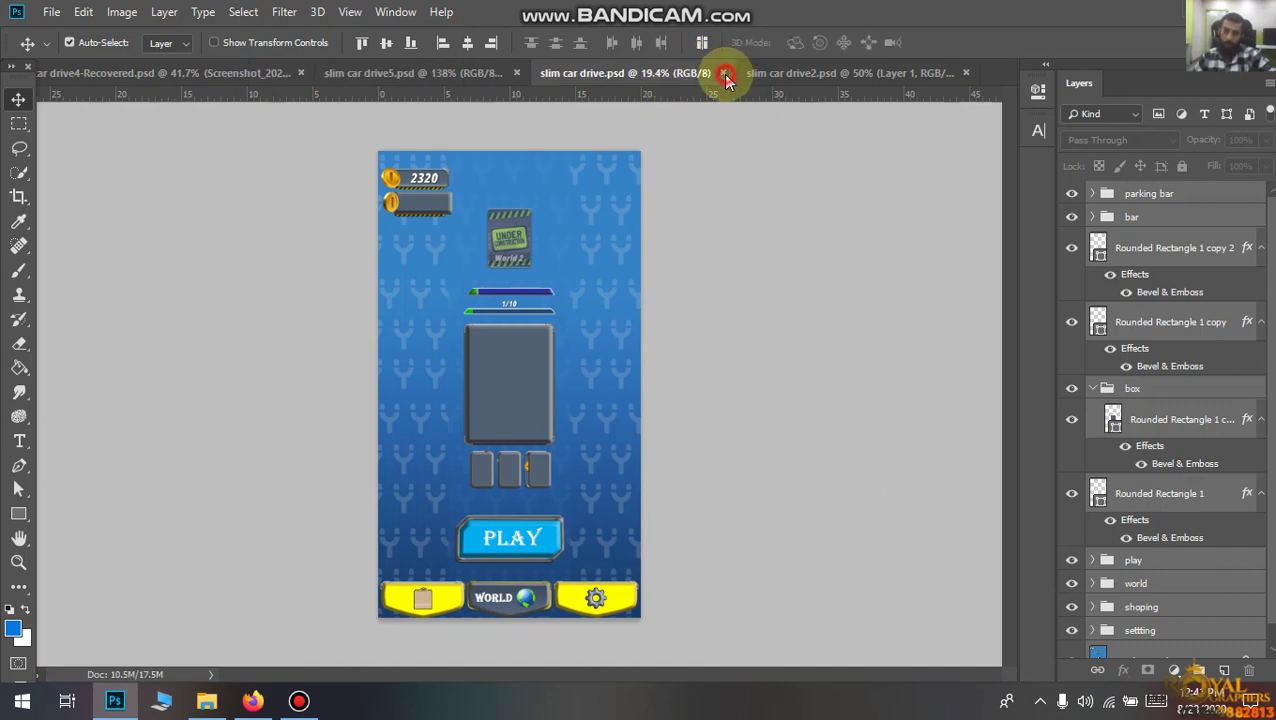
Switch through the document tabs to slim car drive2.
left_click(606, 74)
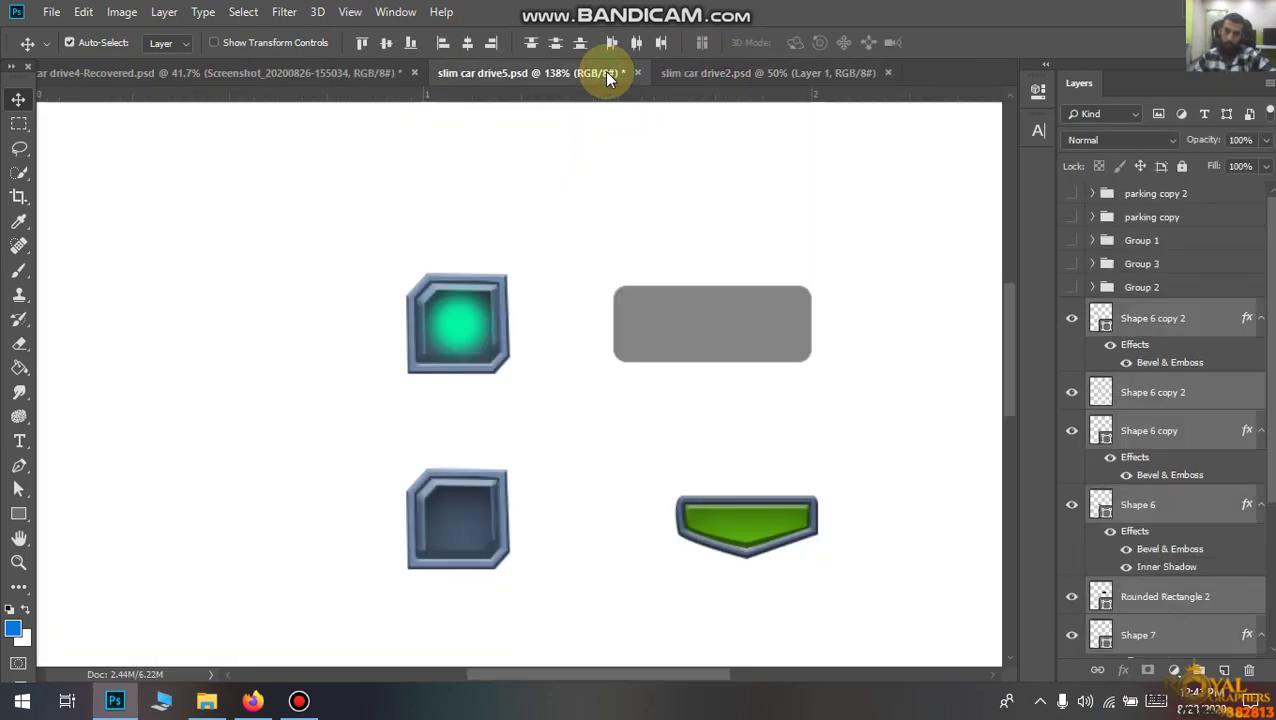
scroll(726, 219, "down", 1)
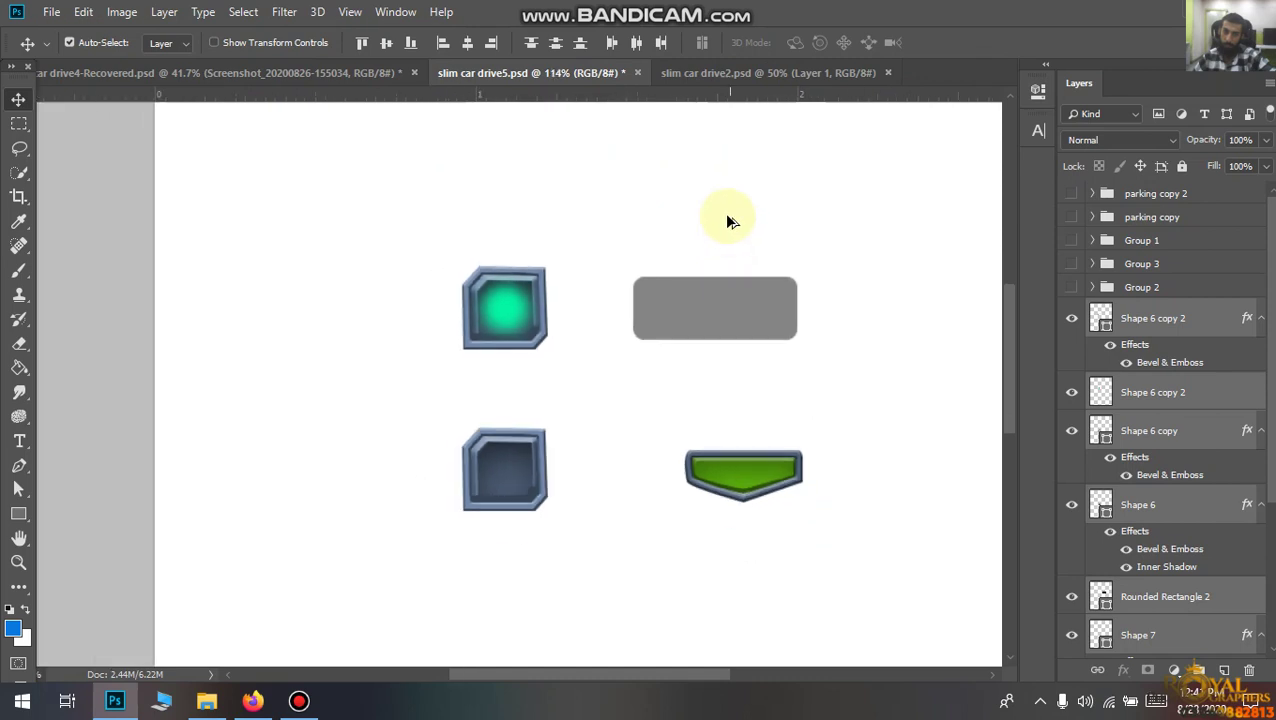
left_click(770, 74)
scroll(690, 208, "down", 1)
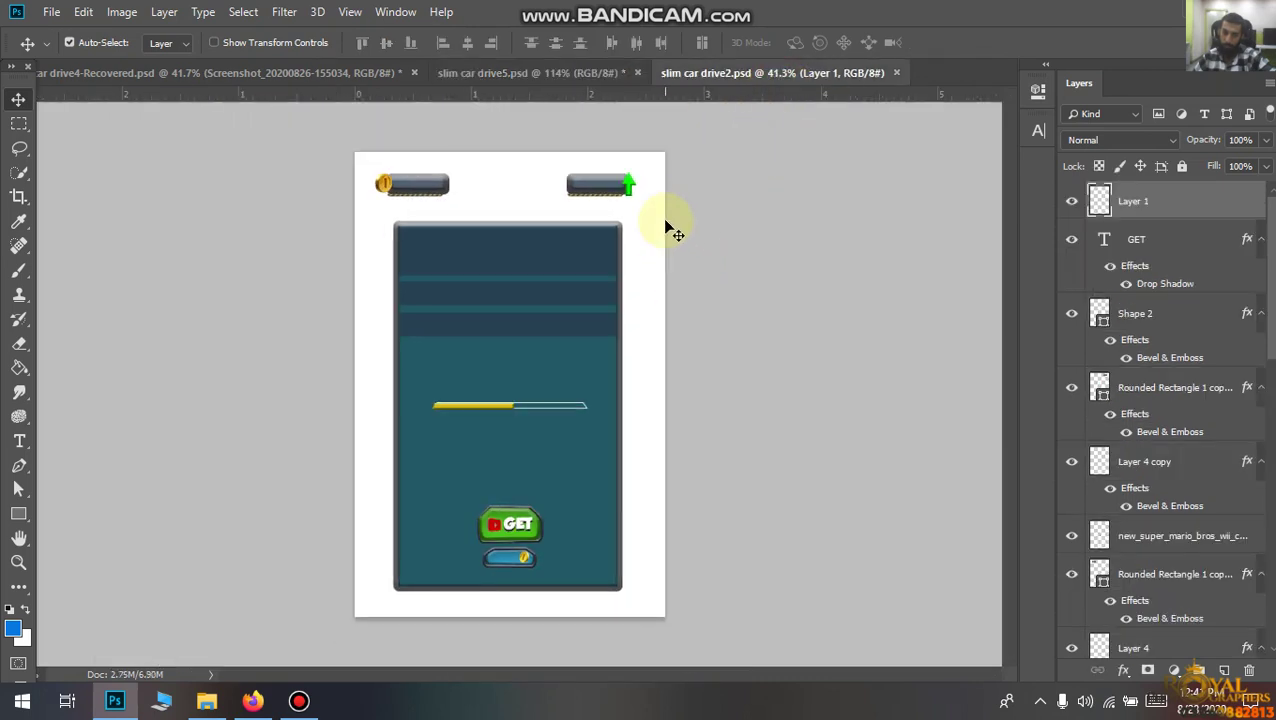
Group the layers in the card's upper section into a folder named back.
left_click_drag(643, 213, 380, 366)
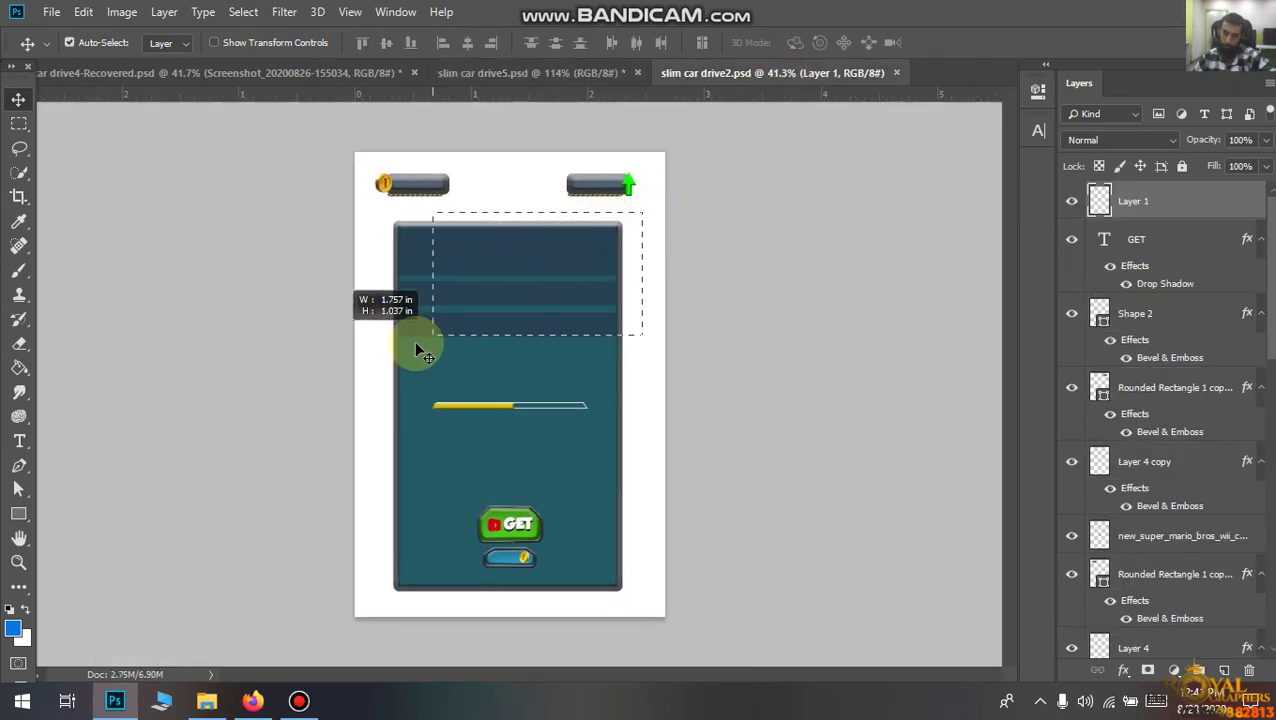
key("ctrl+g")
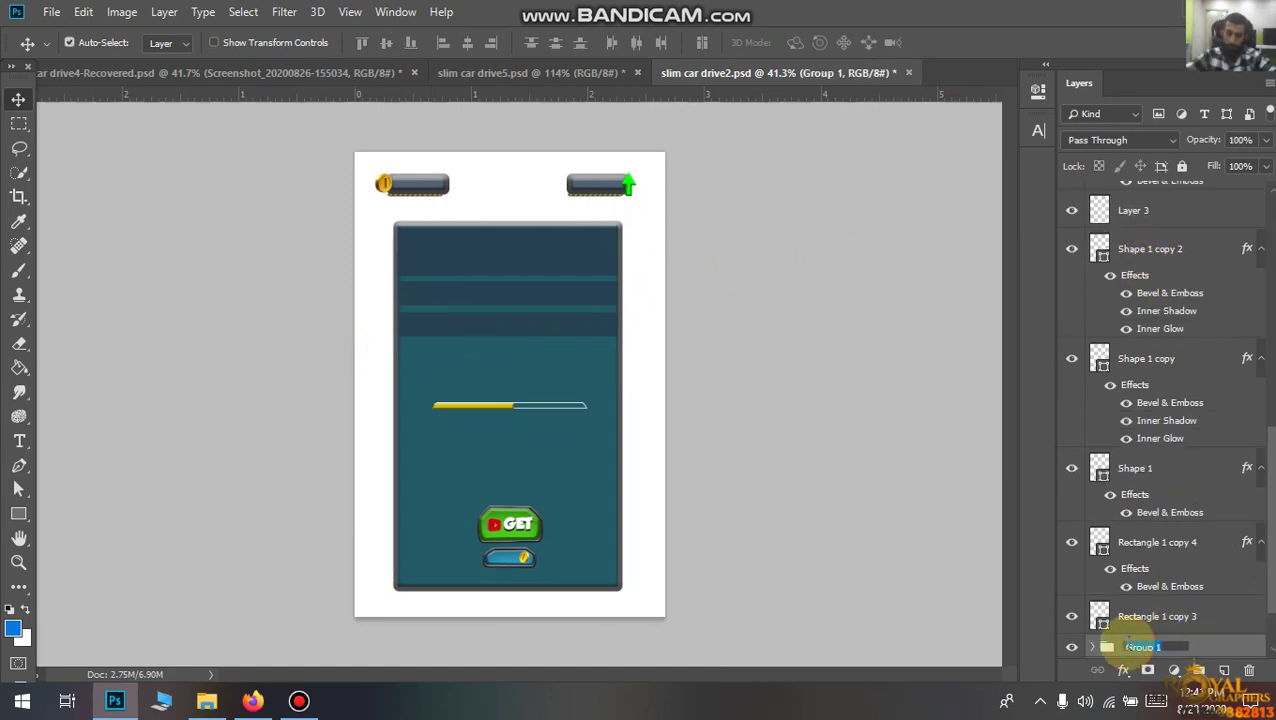
type("load")
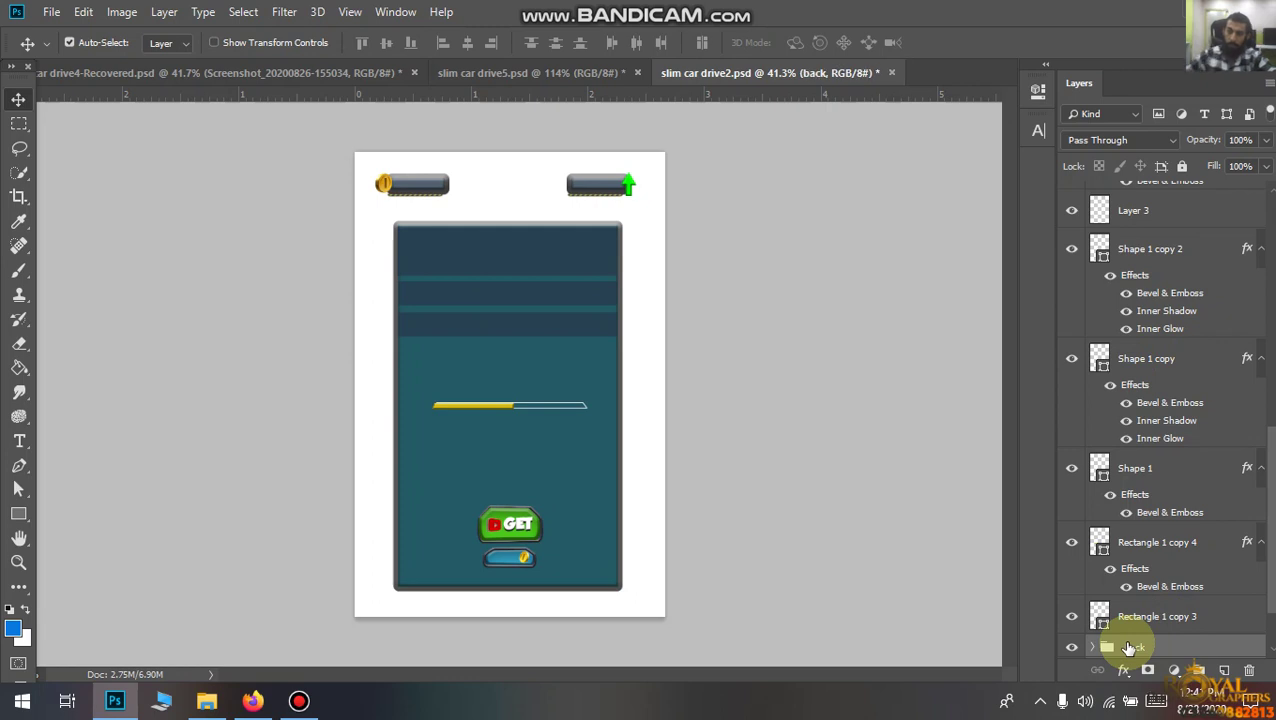
left_click(518, 405)
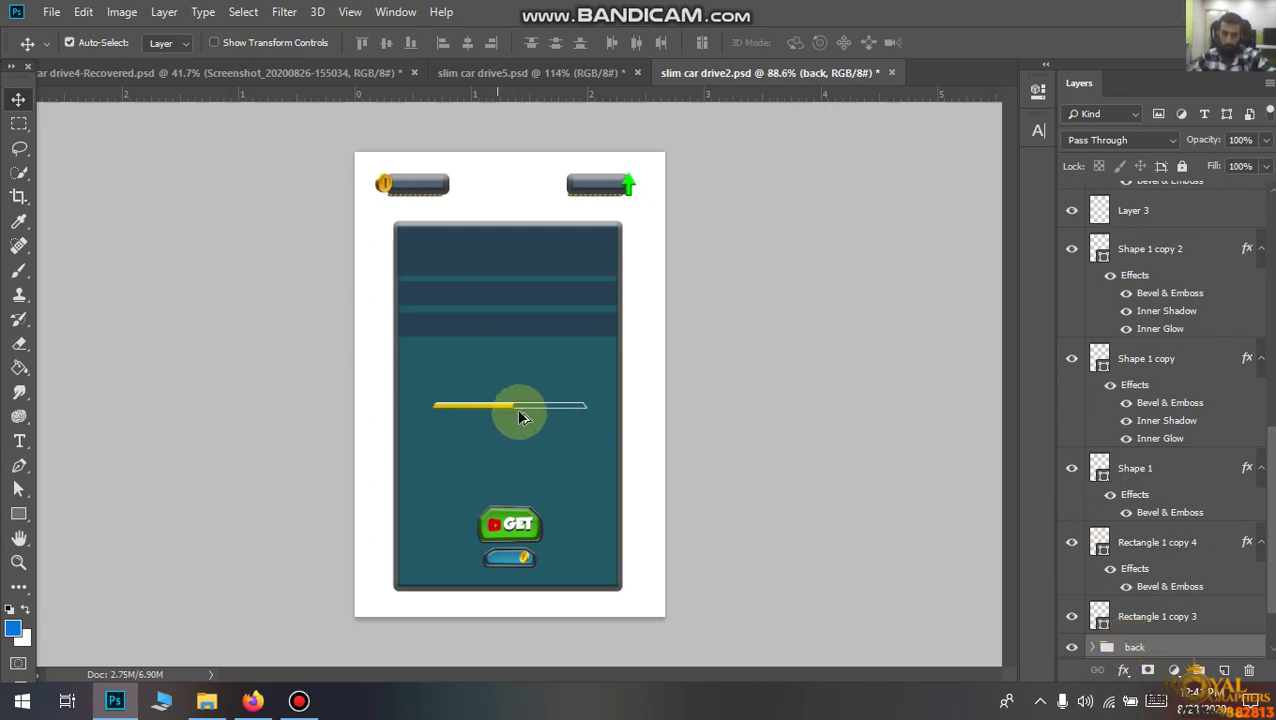
Group the two yellow progress bar Rectangle layers into a folder named yellow.
scroll(518, 408, "up", 3)
scroll(518, 408, "up", 2)
left_click(463, 410)
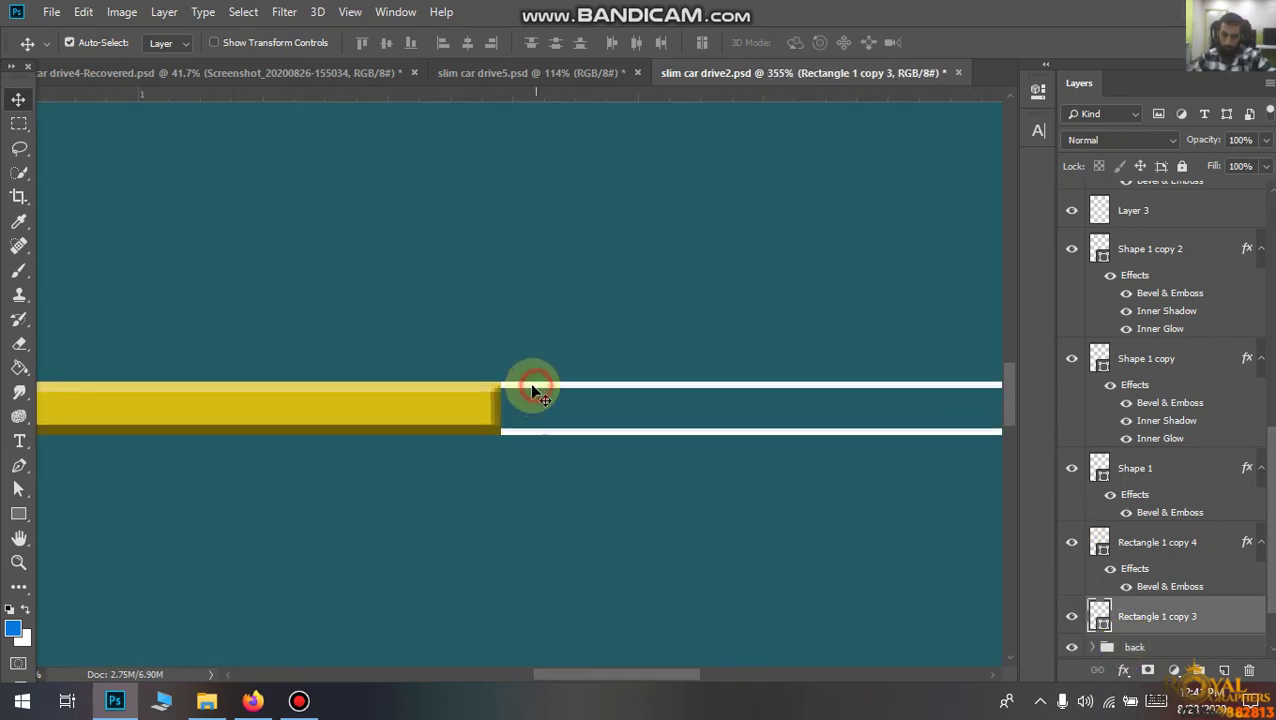
left_click(470, 415, "shift")
scroll(496, 396, "down", 3)
scroll(496, 396, "down", 2)
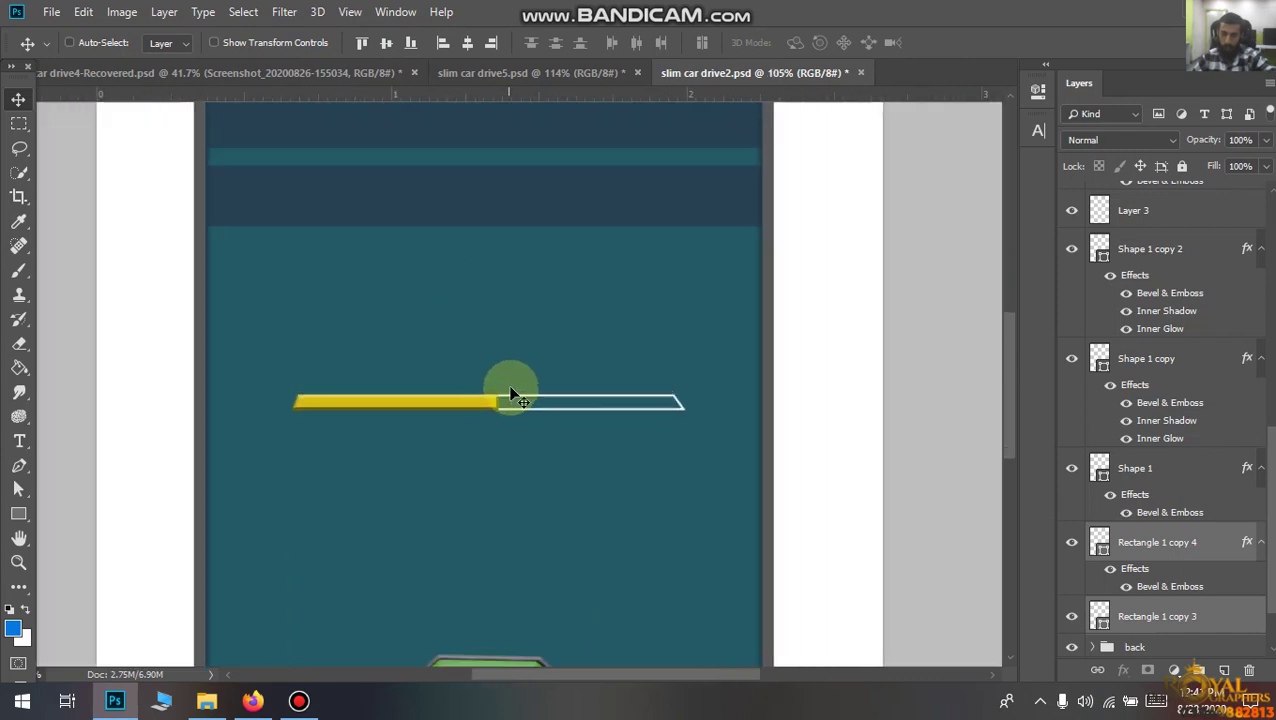
key("ctrl+g")
left_click(1140, 550)
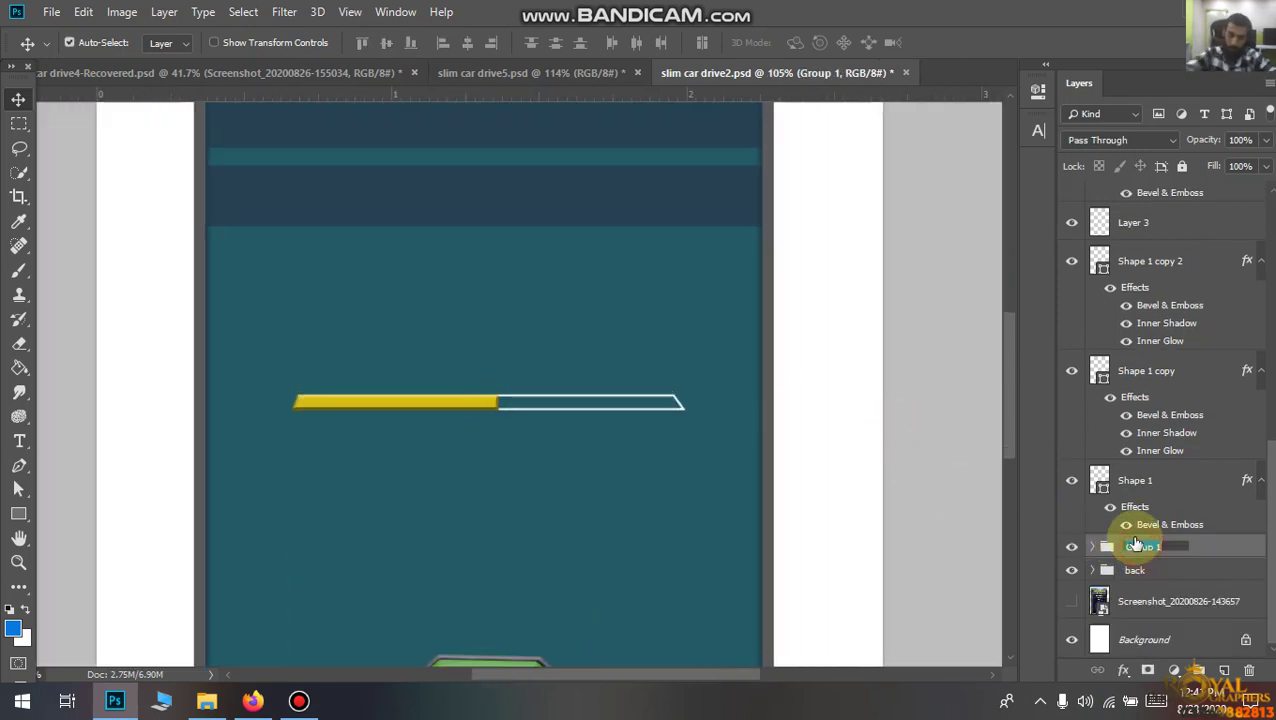
type("yellow")
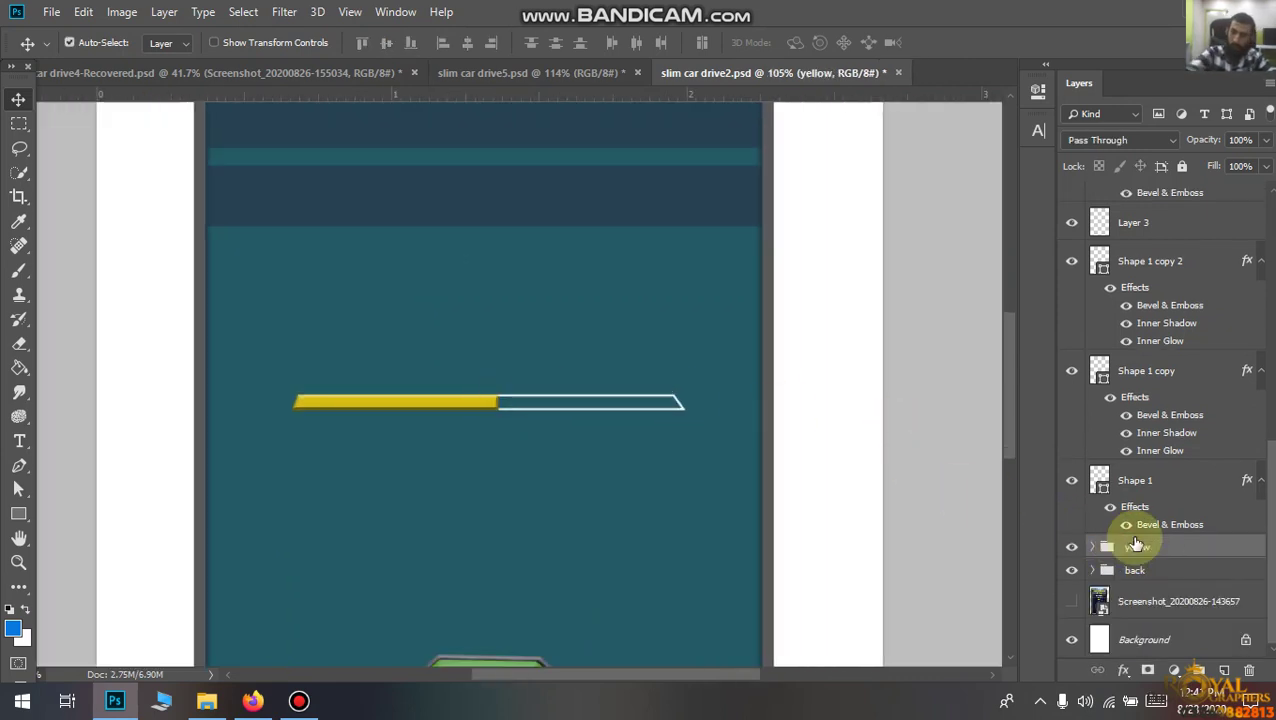
key("Return")
Select the Shape 1 and Shape 1 copy layers of the GET button.
scroll(812, 478, "down", 2)
scroll(708, 559, "up", 2)
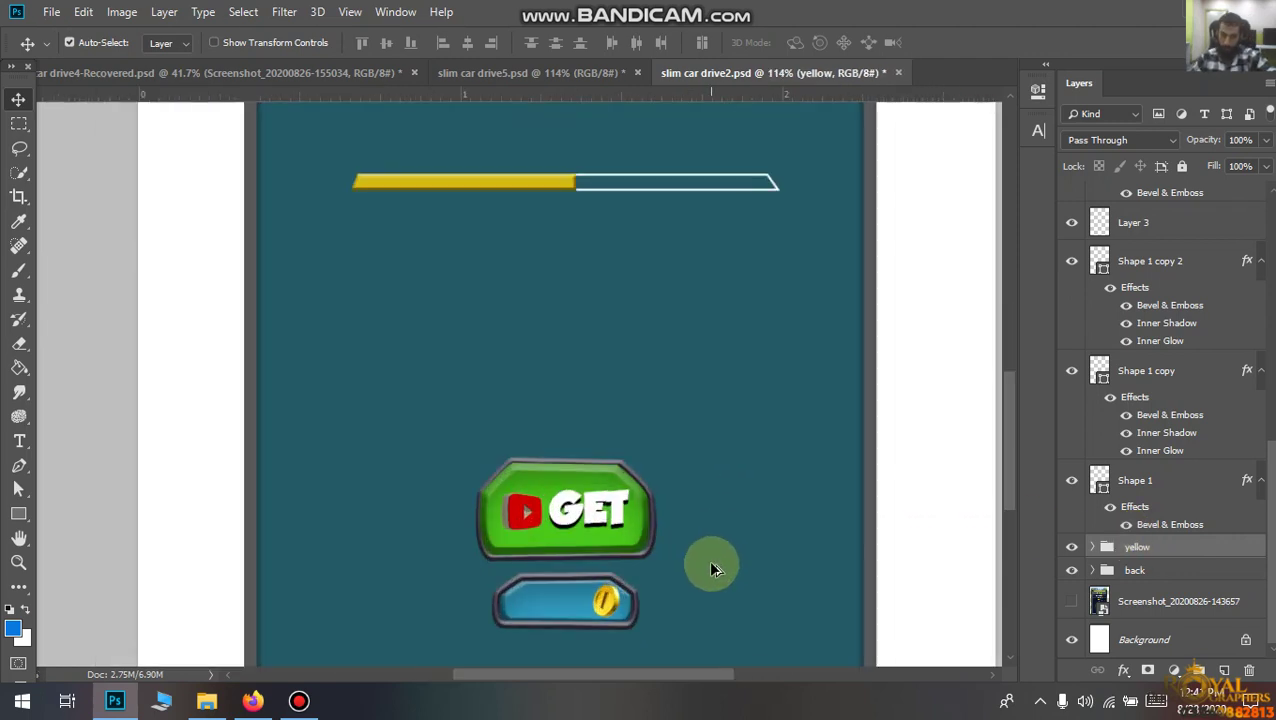
scroll(708, 559, "up", 1)
scroll(603, 432, "up", 1)
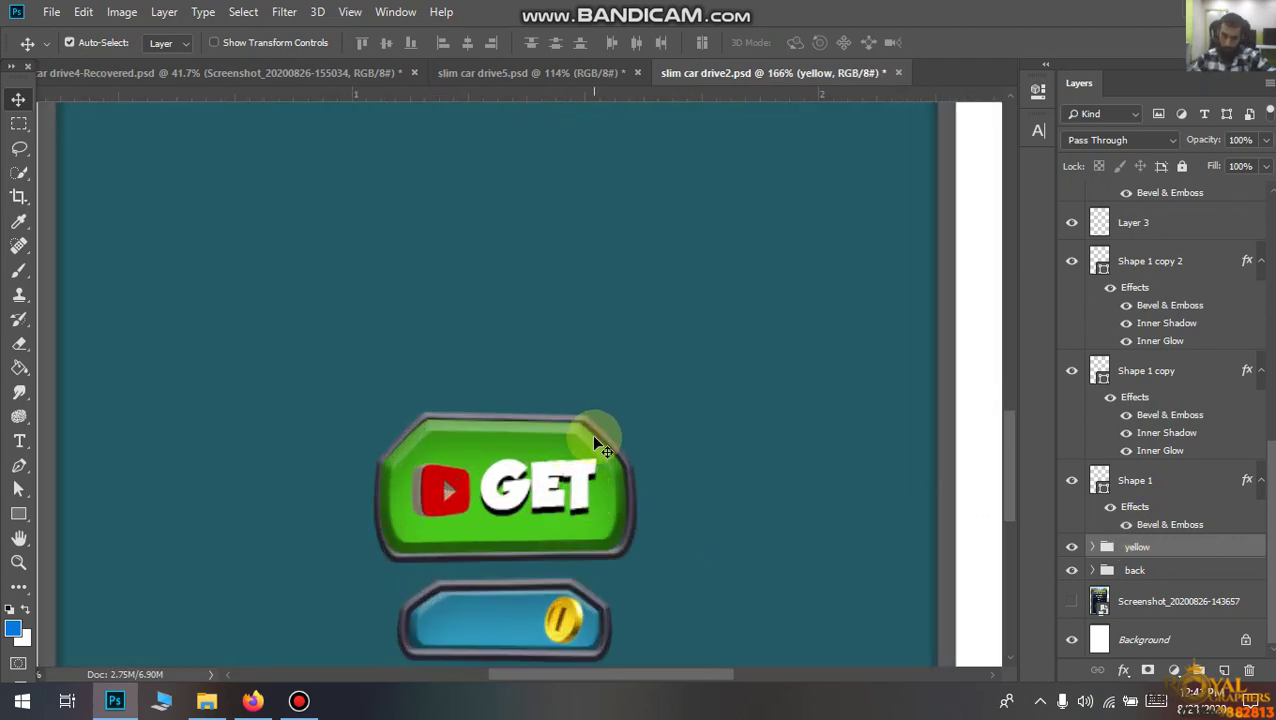
left_click(598, 433)
left_click(587, 460, "shift")
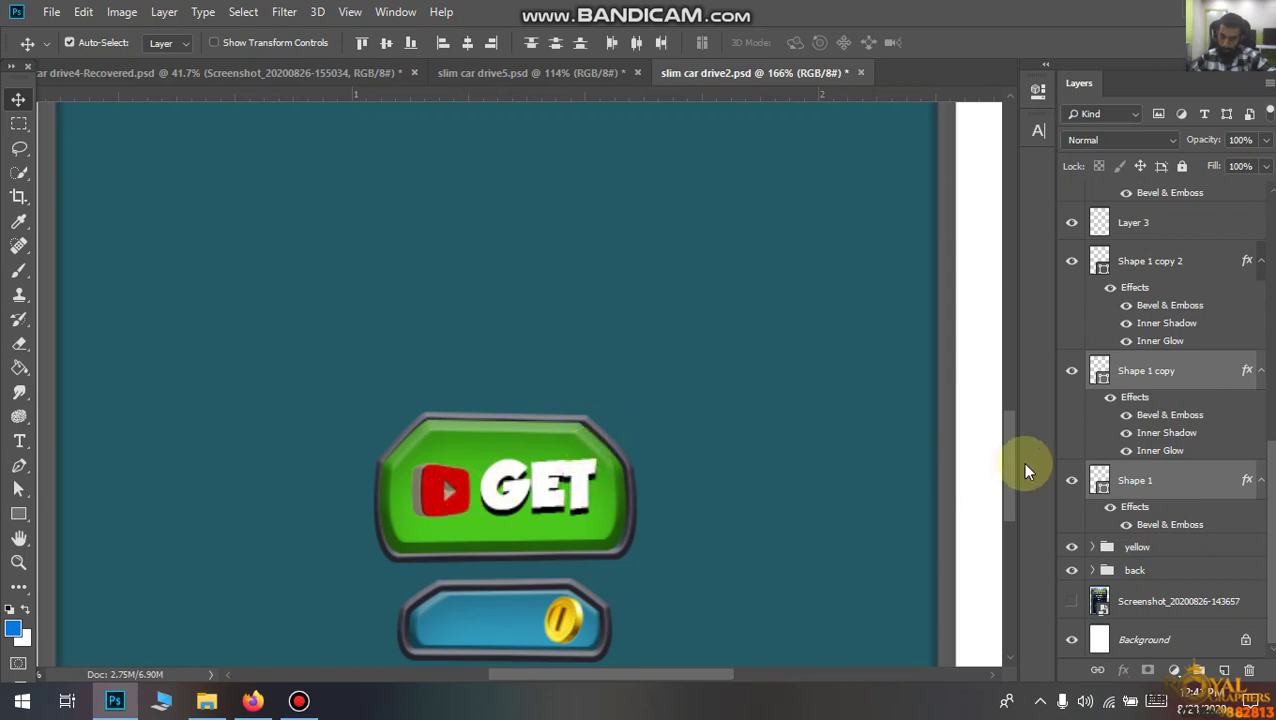
scroll(1155, 470, "up", 3)
scroll(1158, 470, "up", 3)
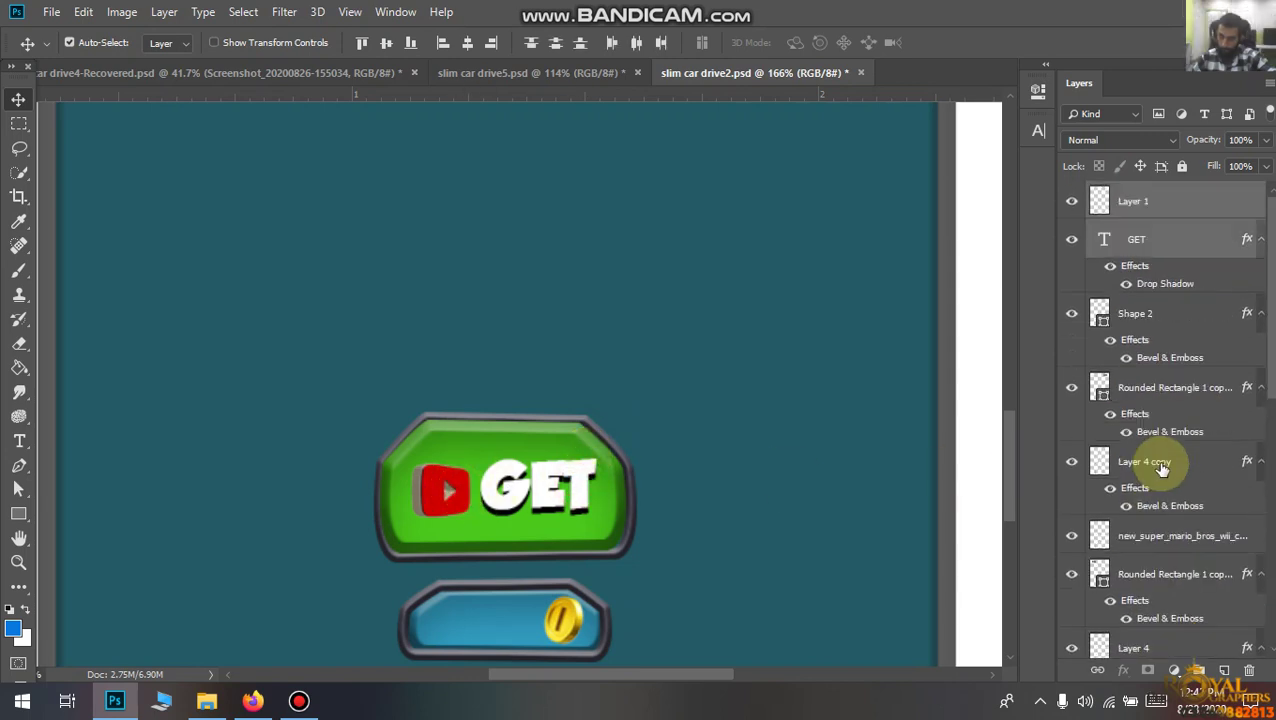
Group the GET button's layers into a folder named get.
scroll(1160, 470, "down", 3)
scroll(1160, 470, "down", 3)
key("ctrl+g")
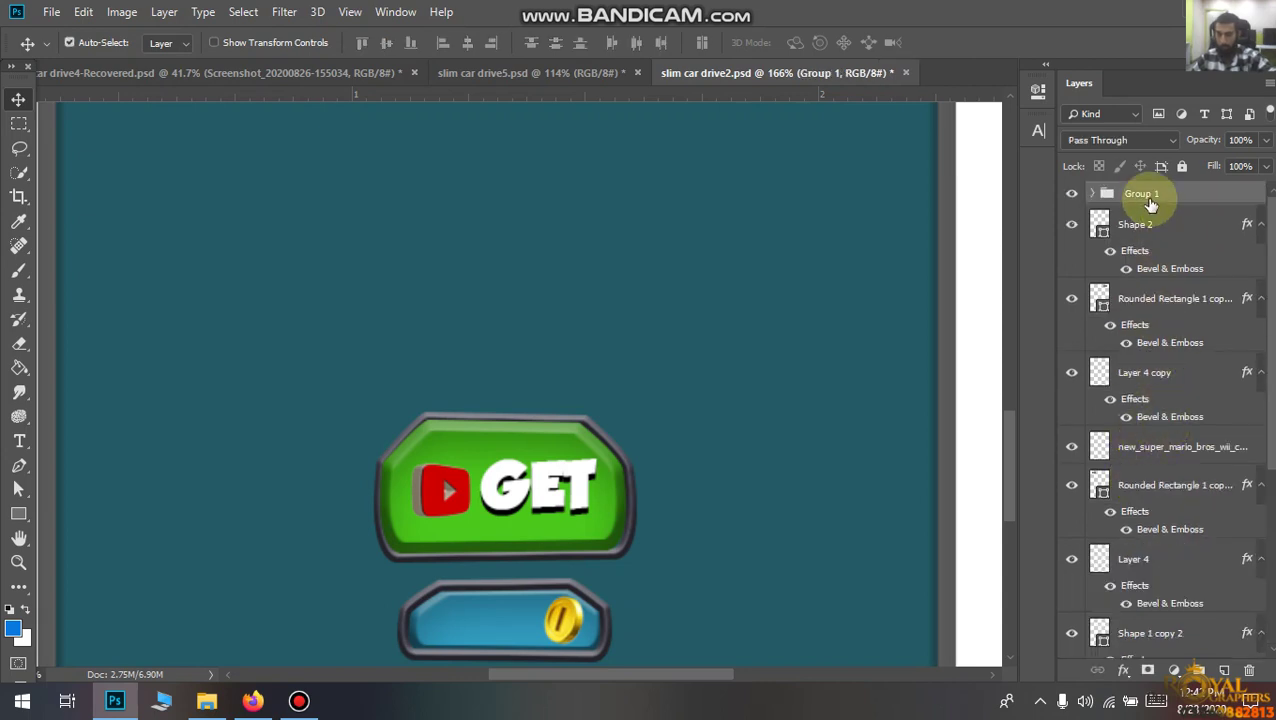
type("get")
left_click(1210, 215)
Group the coin button's layers, including Layer 3, into a folder named coin.
scroll(753, 479, "down", 1)
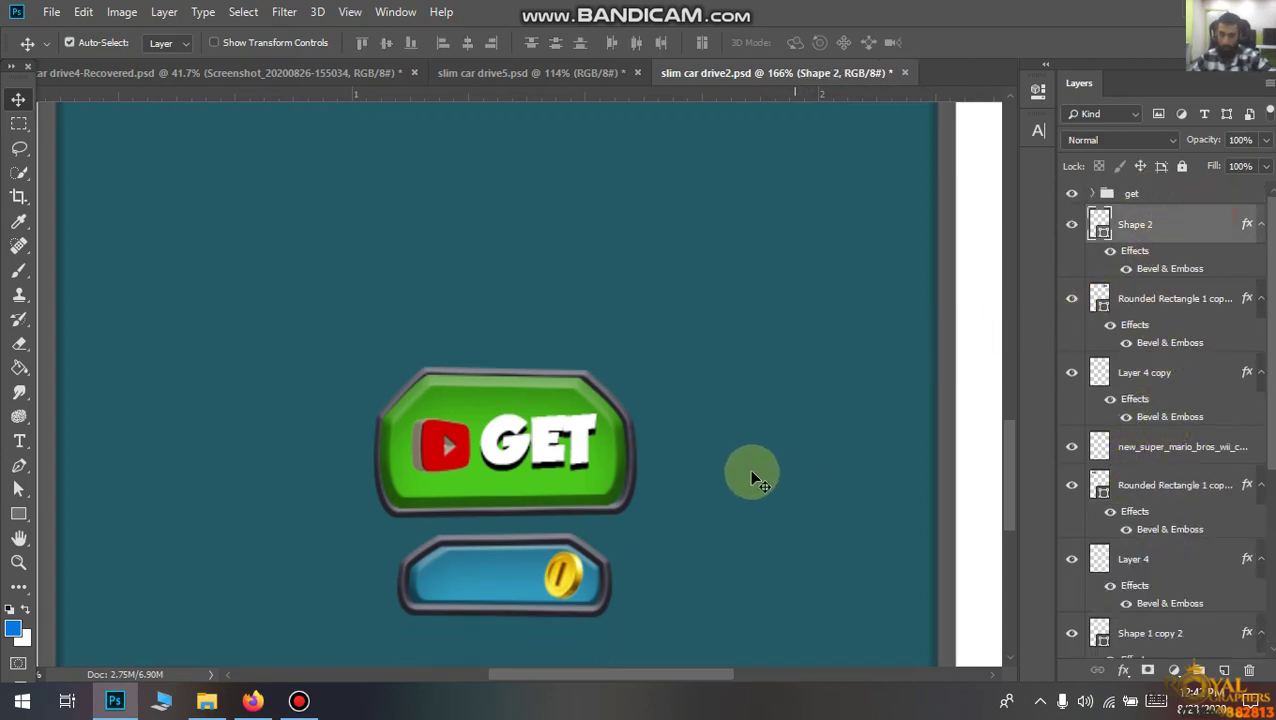
scroll(510, 607, "up", 3)
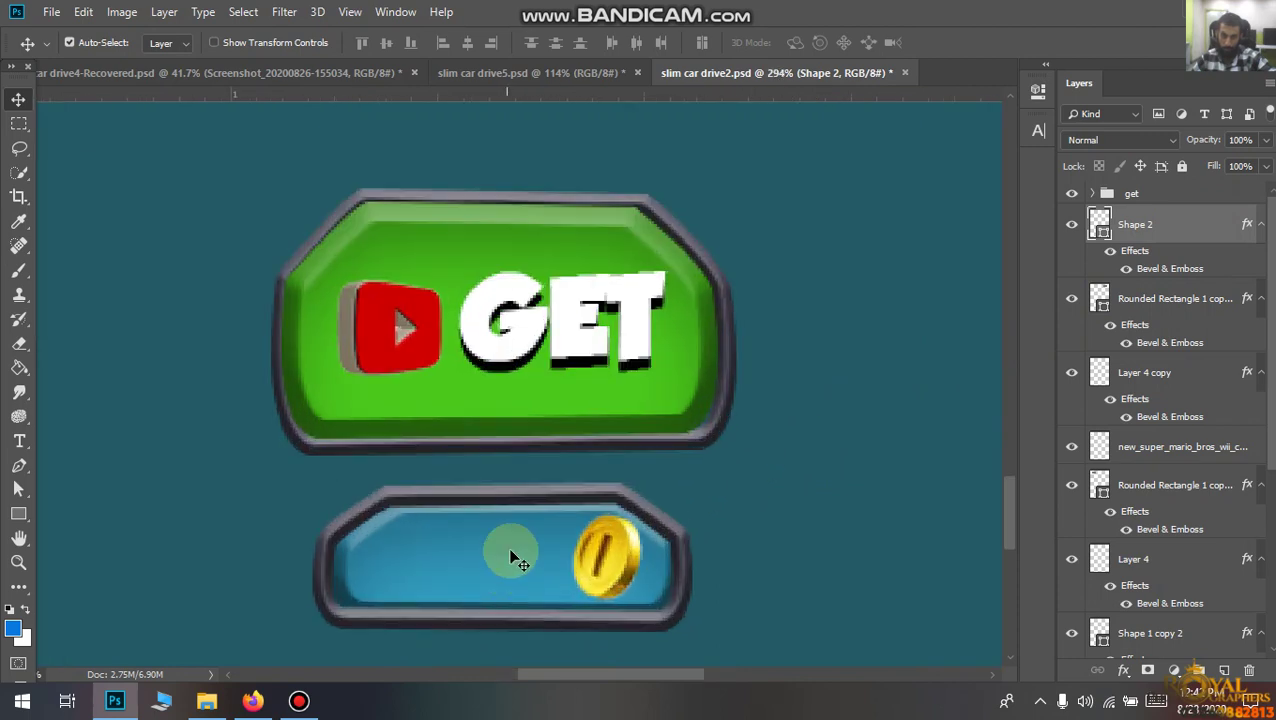
left_click(557, 493)
left_click(602, 556, "shift")
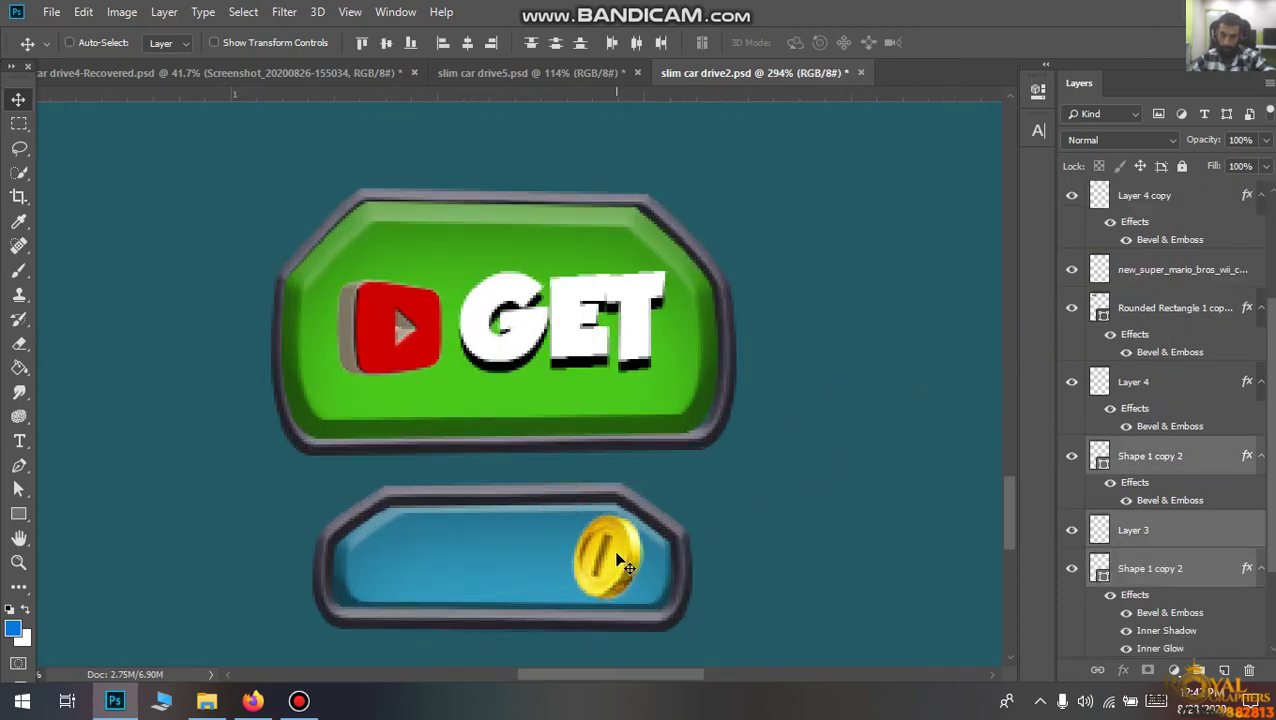
key("ctrl+g")
double_click(1137, 523)
type("c")
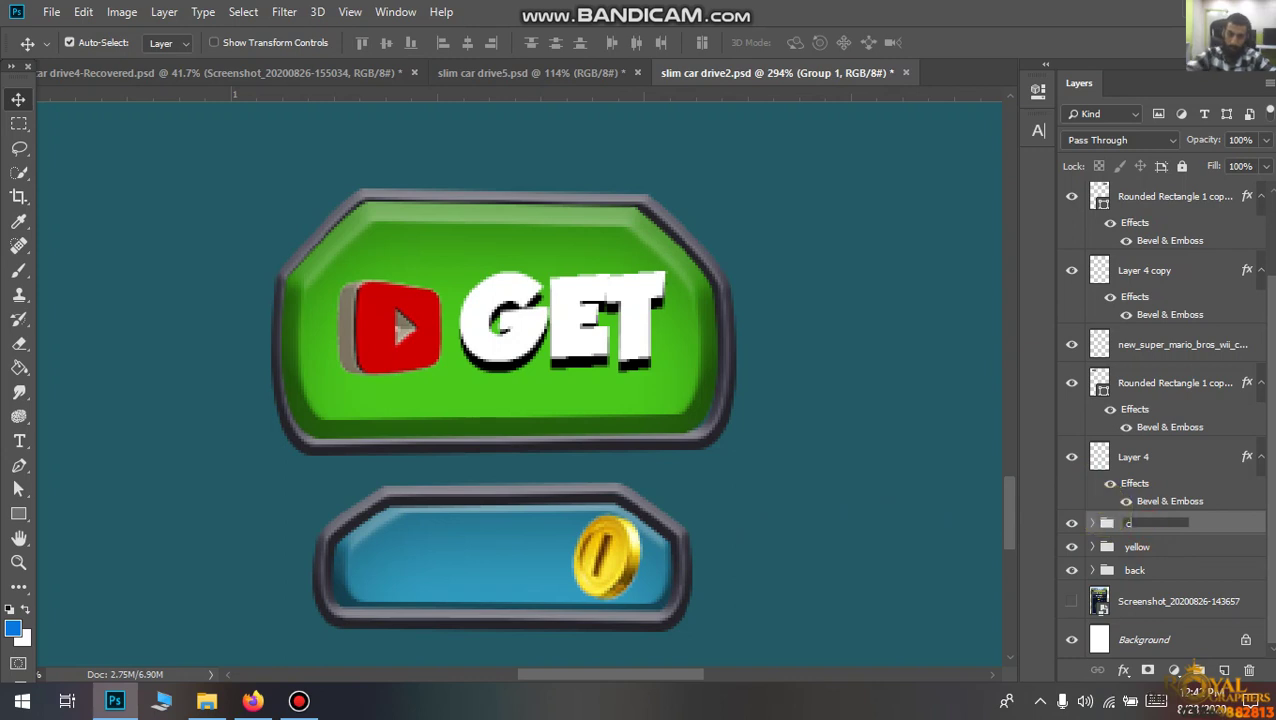
type("oin")
key("Return")
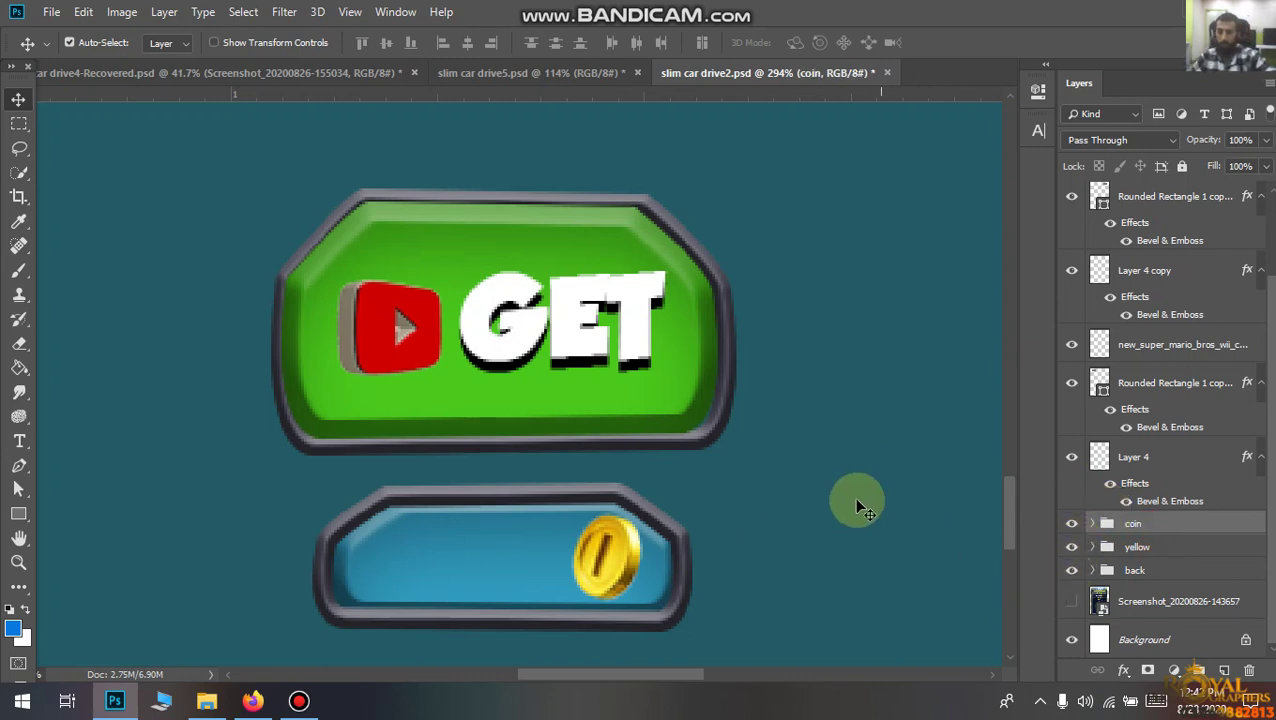
Group the top-right button's layers into a folder named top right.
scroll(851, 466, "down", 5)
scroll(851, 466, "down", 3)
scroll(851, 466, "down", 2)
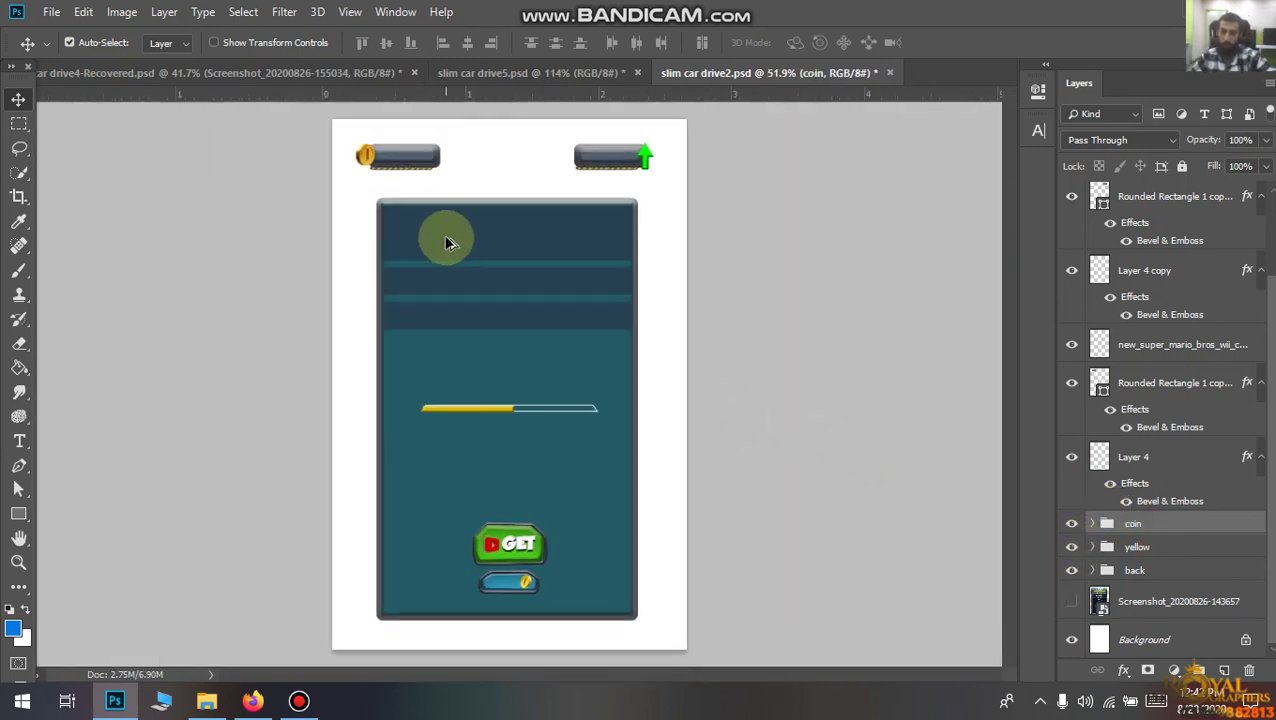
scroll(444, 242, "up", 1)
left_click_drag(574, 127, 706, 172)
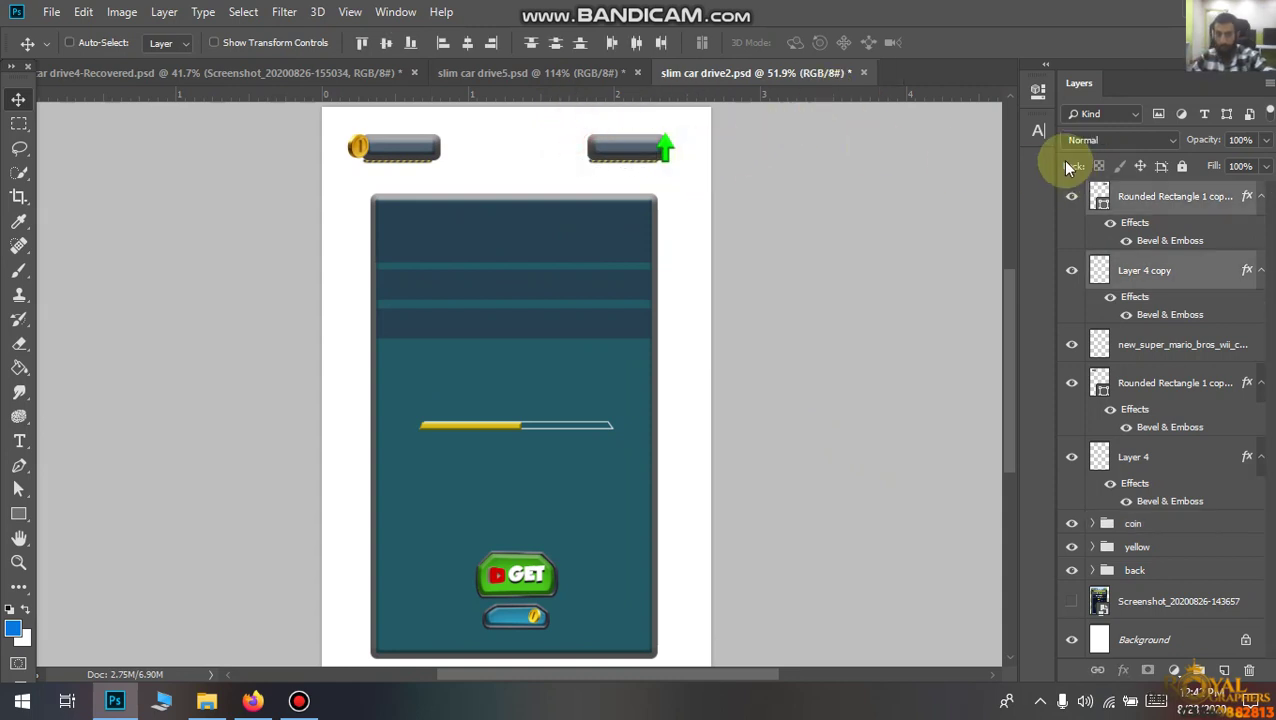
key("ctrl+g")
left_click(1130, 220)
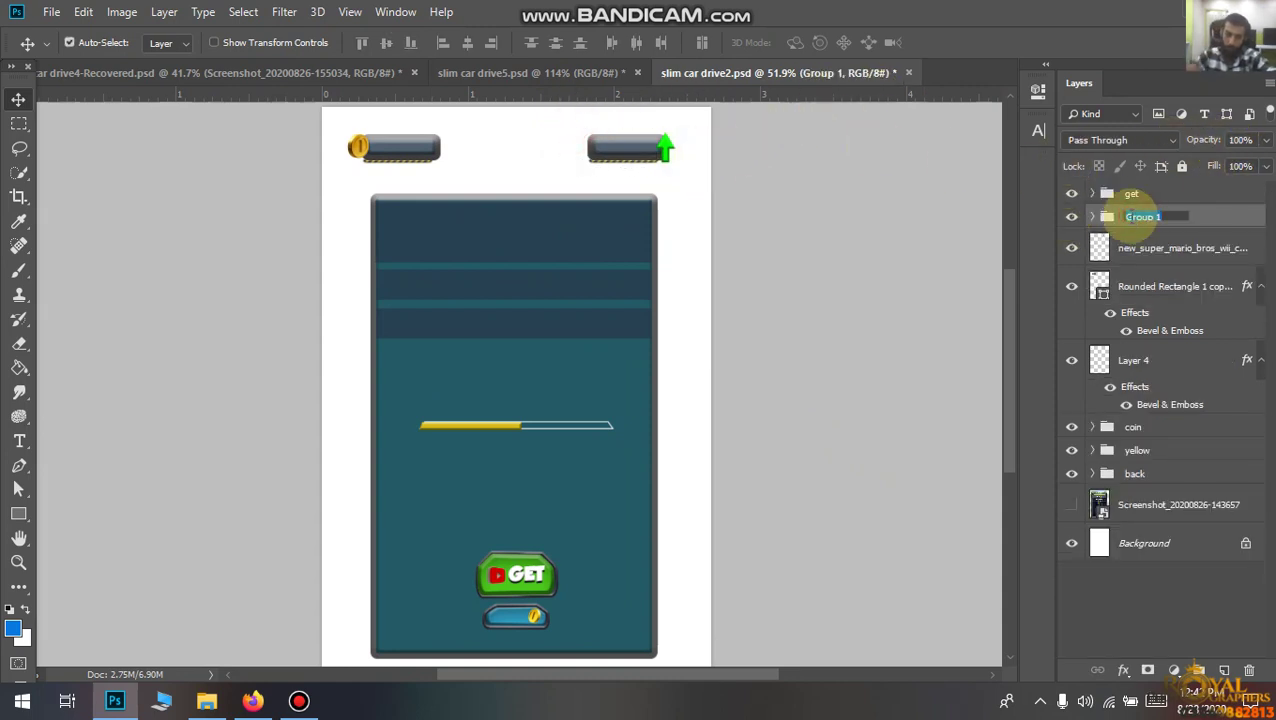
type("top right")
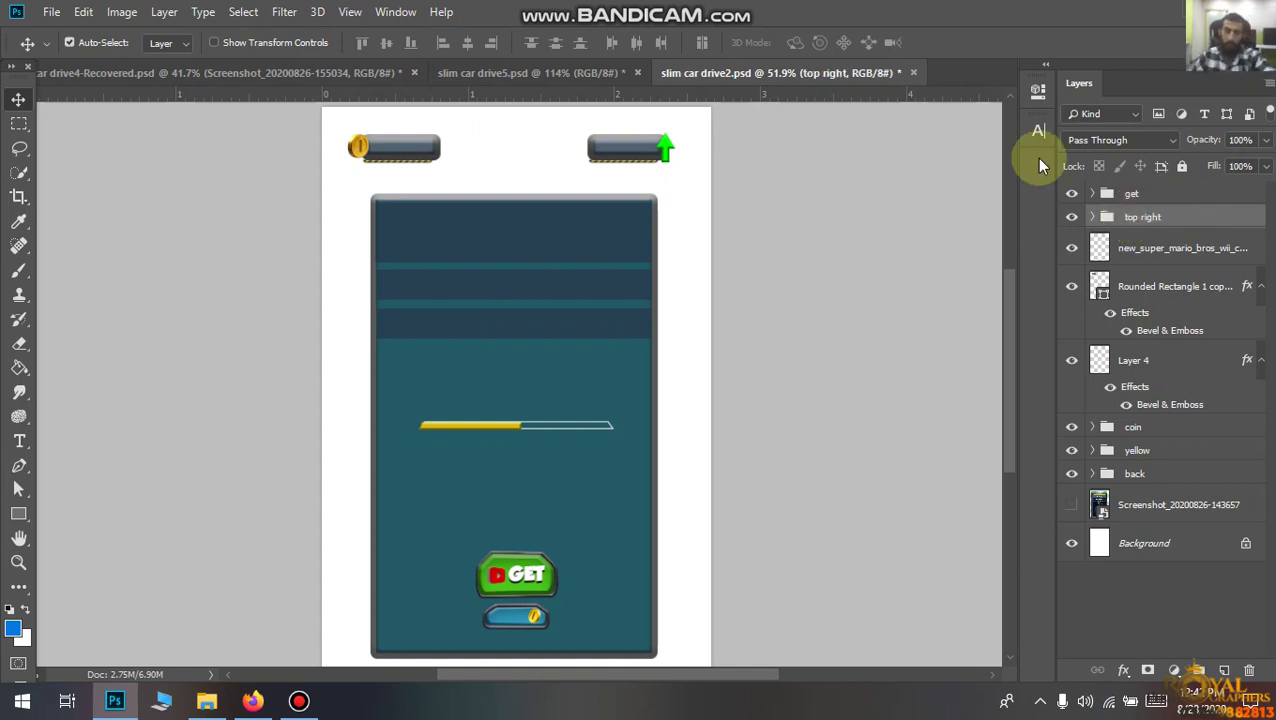
Group the top-left button into a folder named top left and show the screenshot layer.
left_click_drag(460, 128, 305, 172)
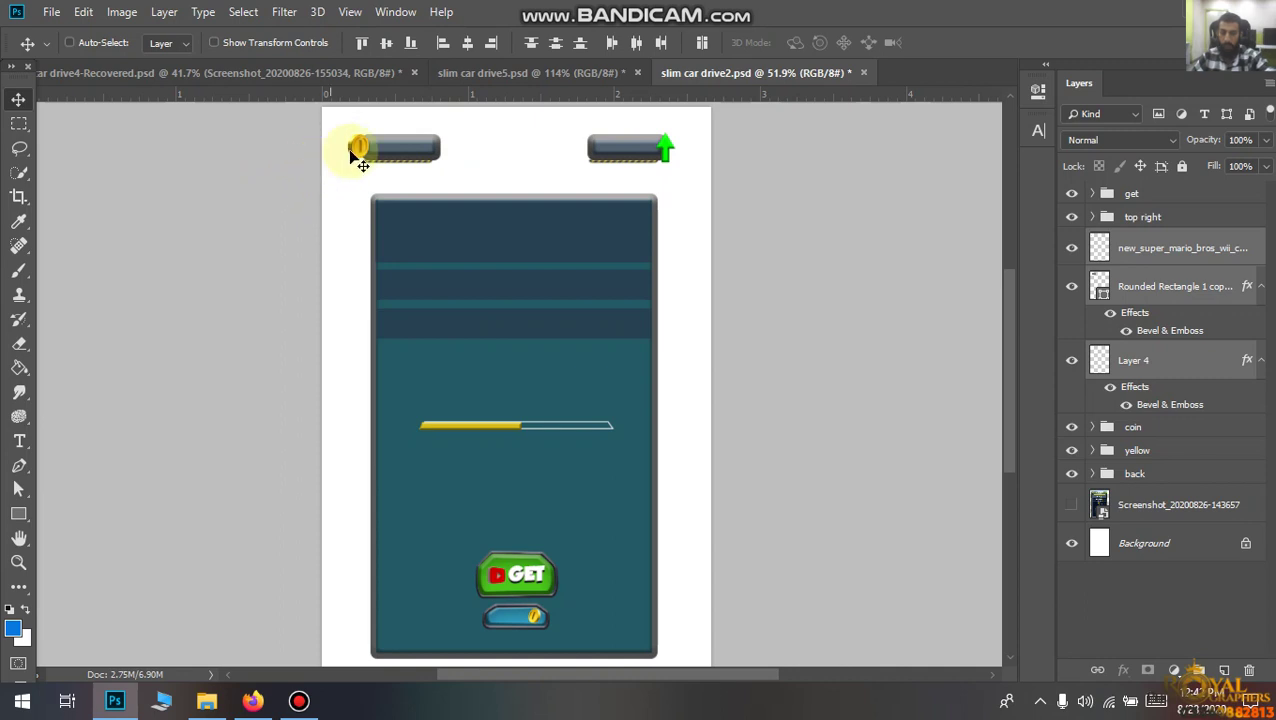
key("ctrl+g")
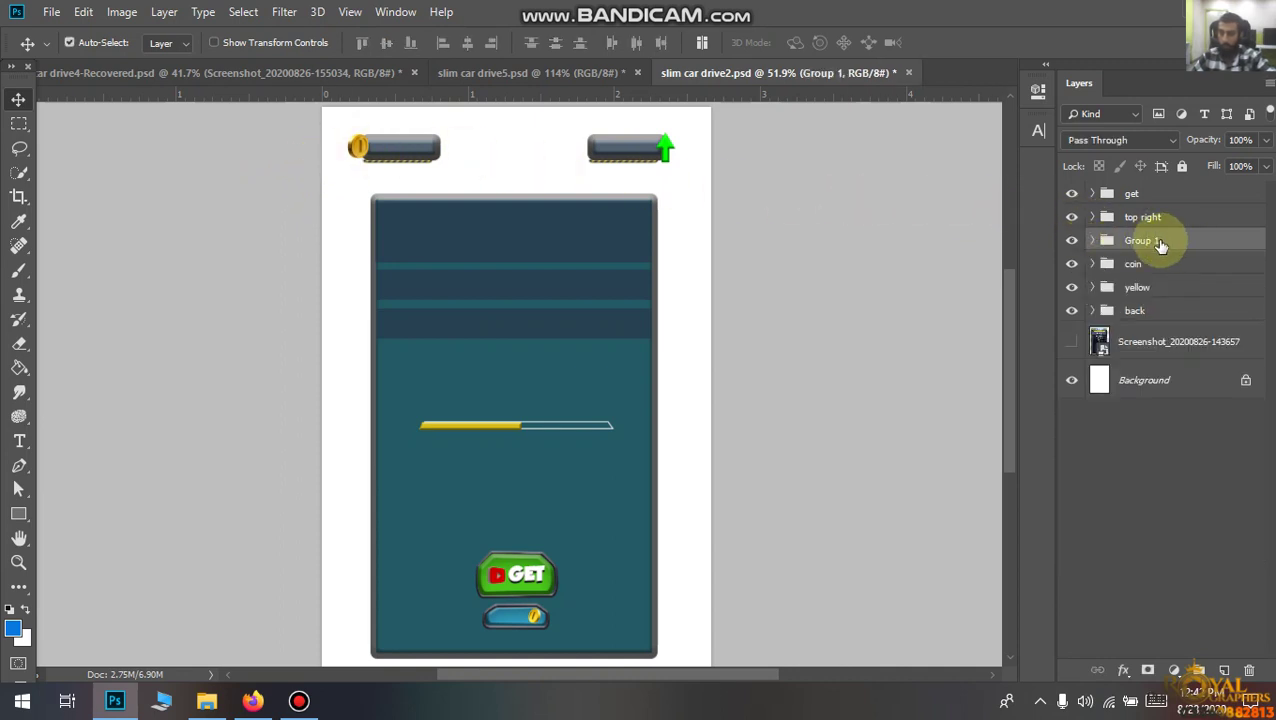
type("top ")
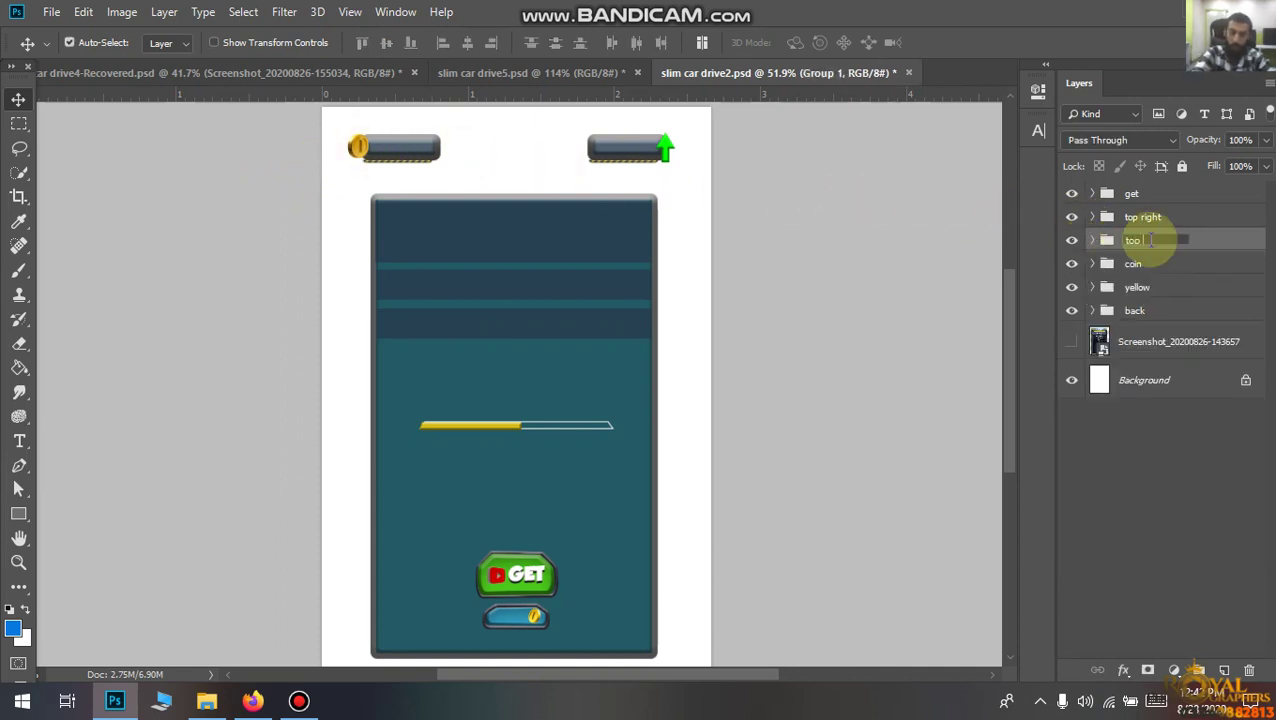
type("left")
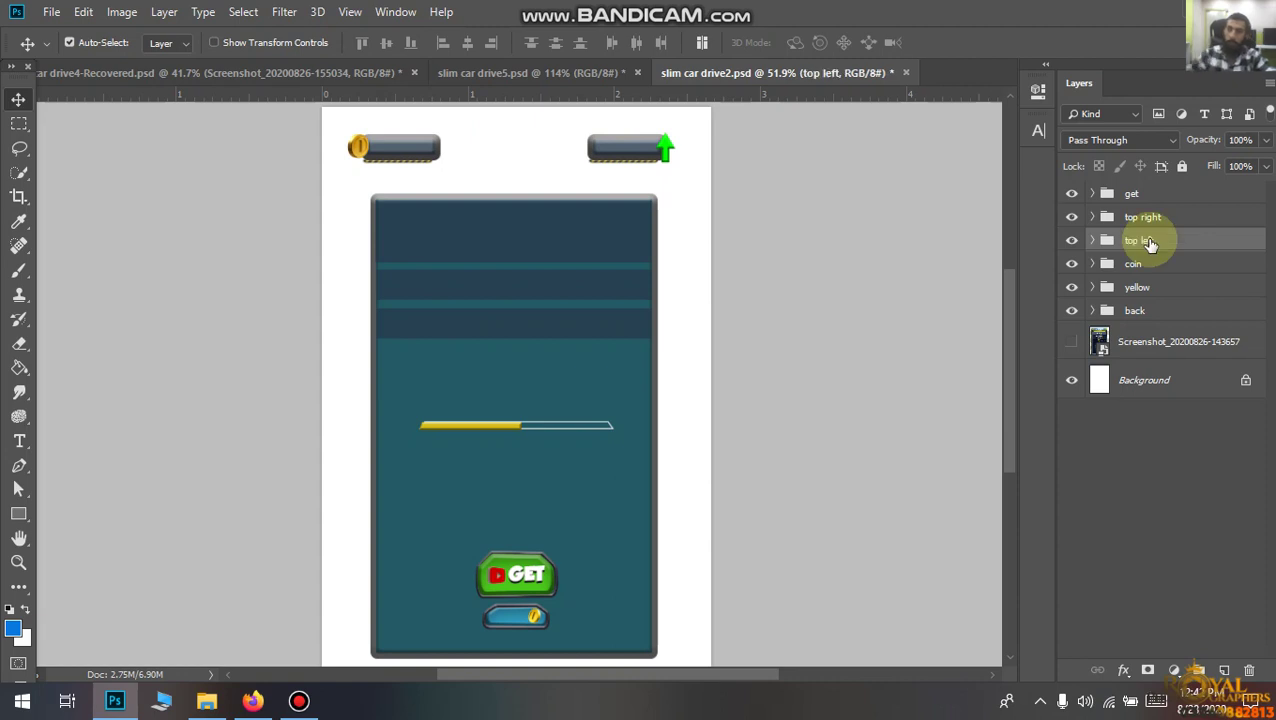
left_click(1071, 341)
Select all six groups and Quick Export them as PNG.
left_click(1150, 342)
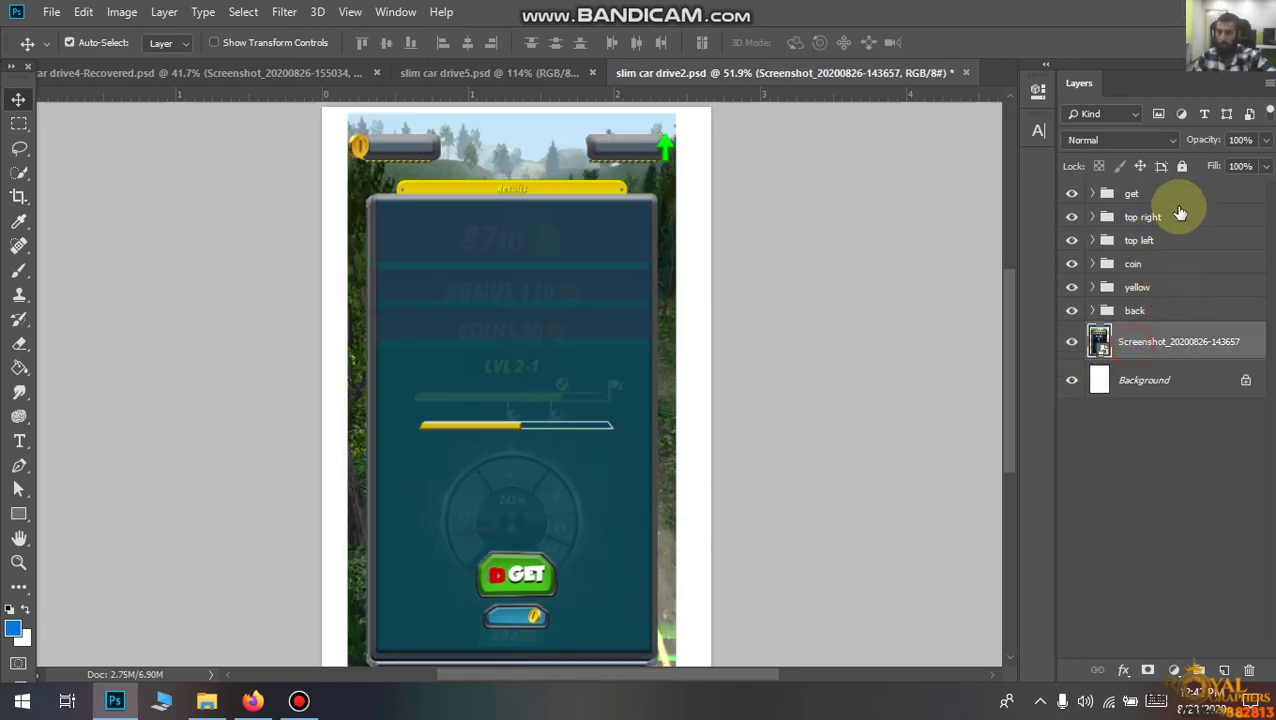
left_click(1131, 193)
left_click(1135, 310, "shift")
right_click(1150, 263)
left_click(520, 278)
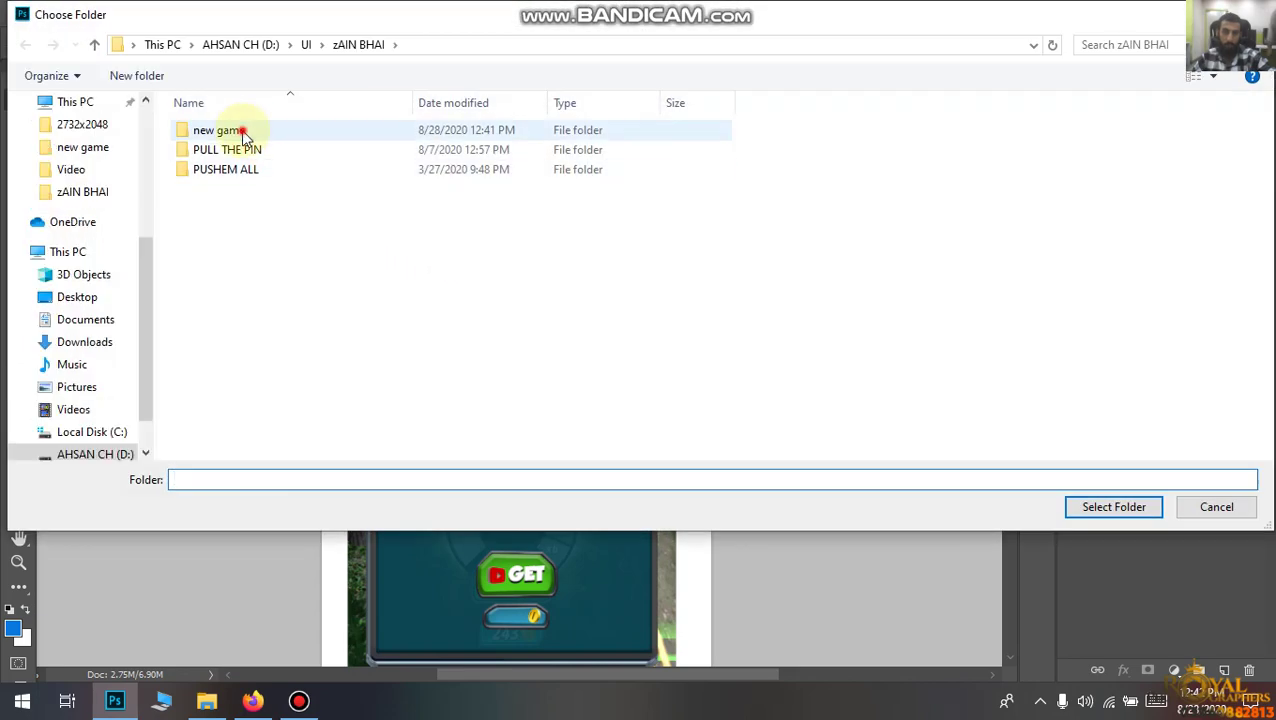
Save the PNGs into a new folder '2' inside new game, then hide the screenshot layer.
double_click(240, 130)
left_click(320, 150)
left_click(136, 75)
type("2")
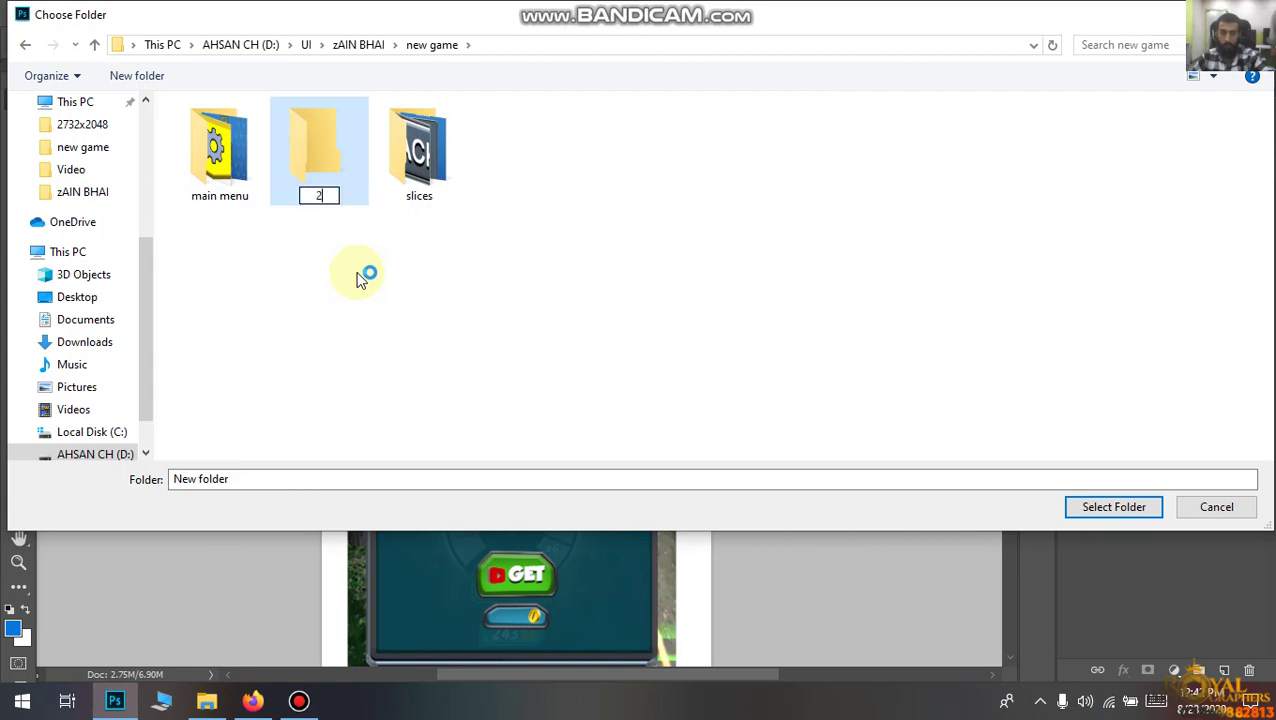
left_click(703, 276)
left_click(1087, 507)
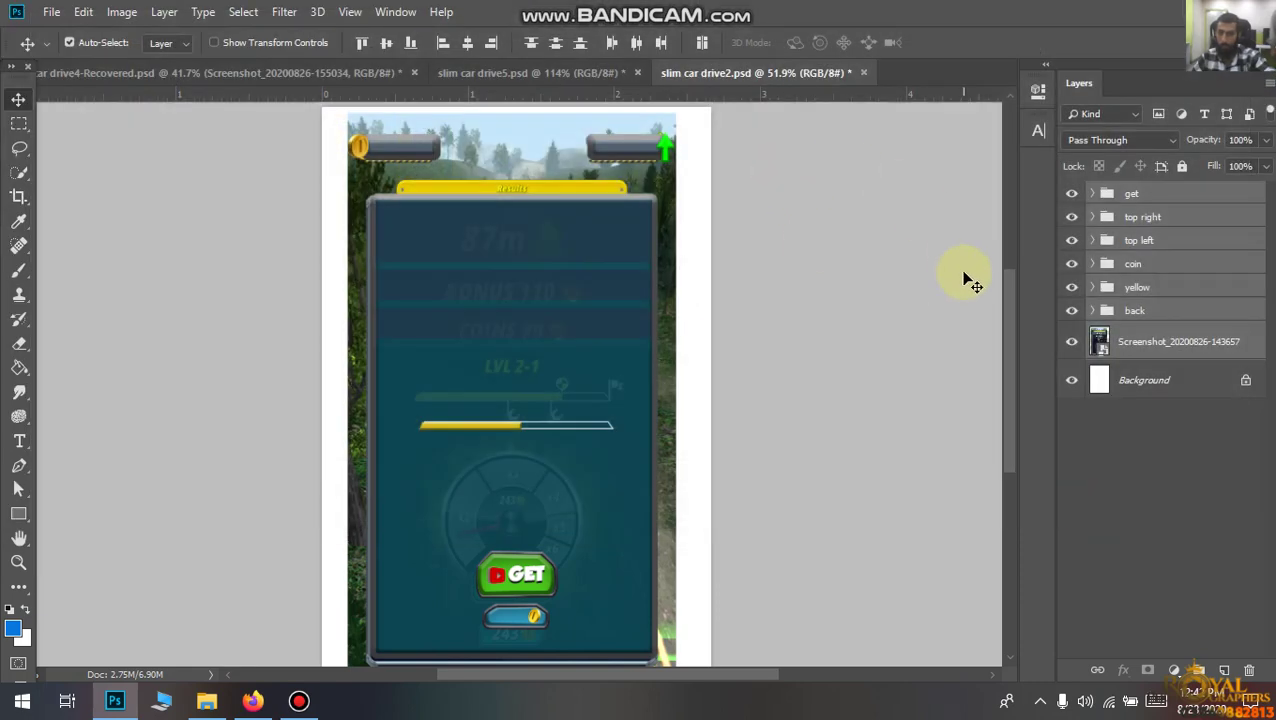
left_click(1071, 342)
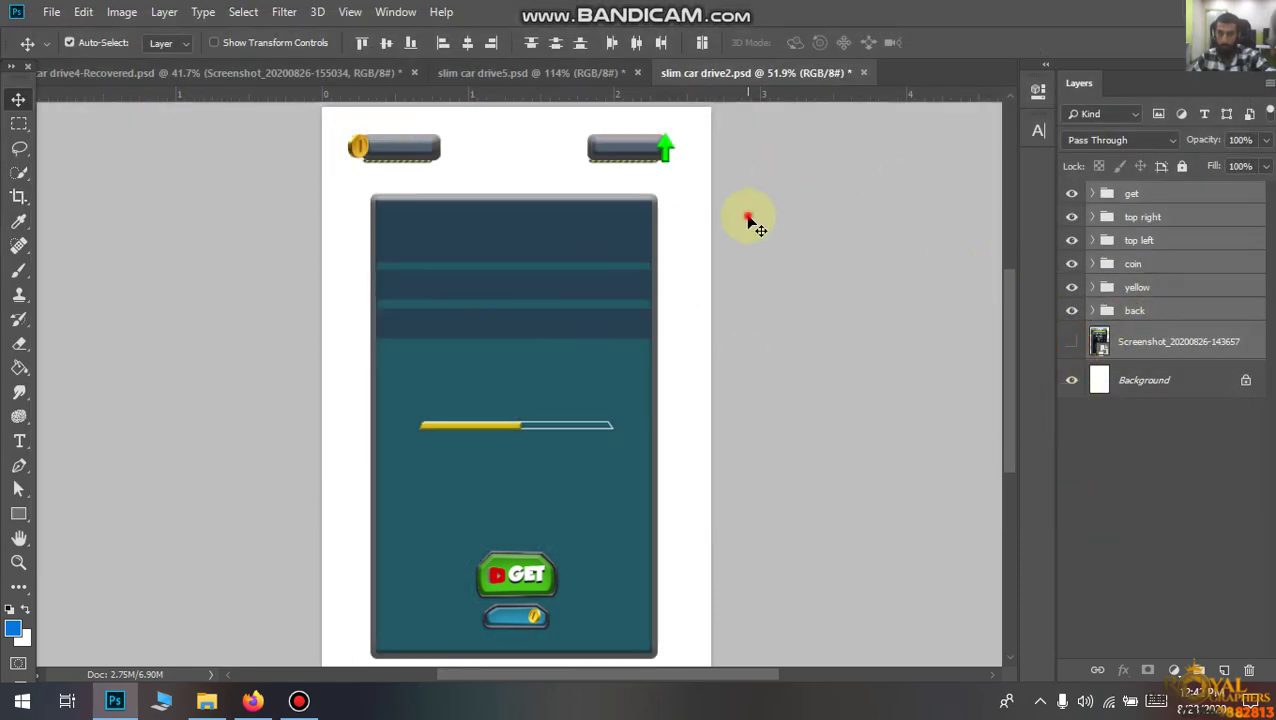
Save slim car drive2.psd with Ctrl+S, close its tab, and open slim car drive3 from File Explorer.
left_click(750, 220)
key("ctrl+s")
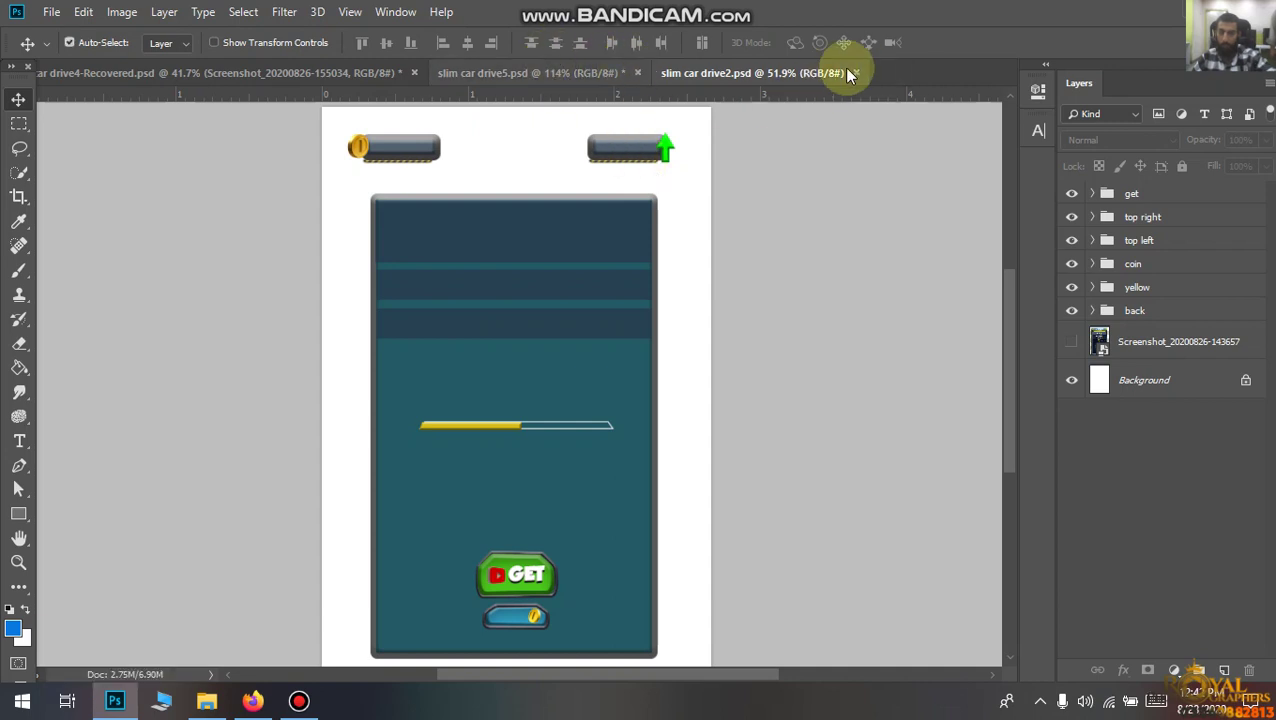
left_click(858, 73)
left_click(858, 73)
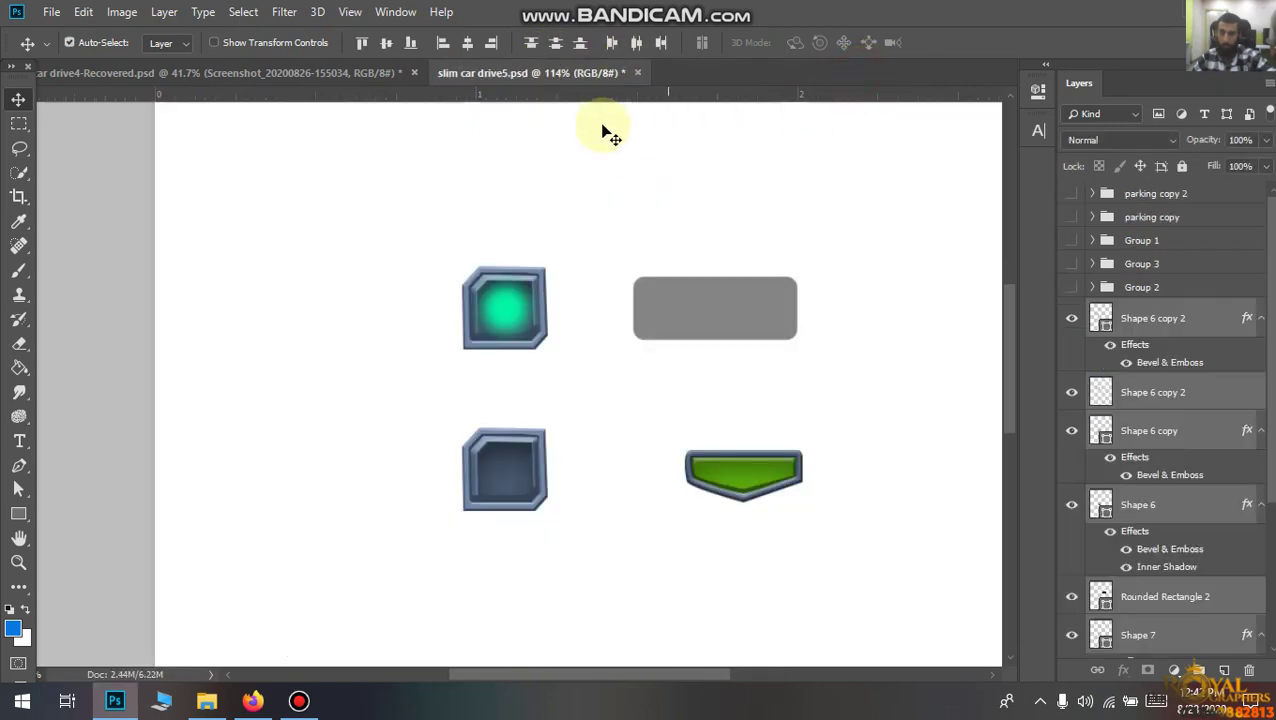
left_click(210, 702)
left_click(242, 238)
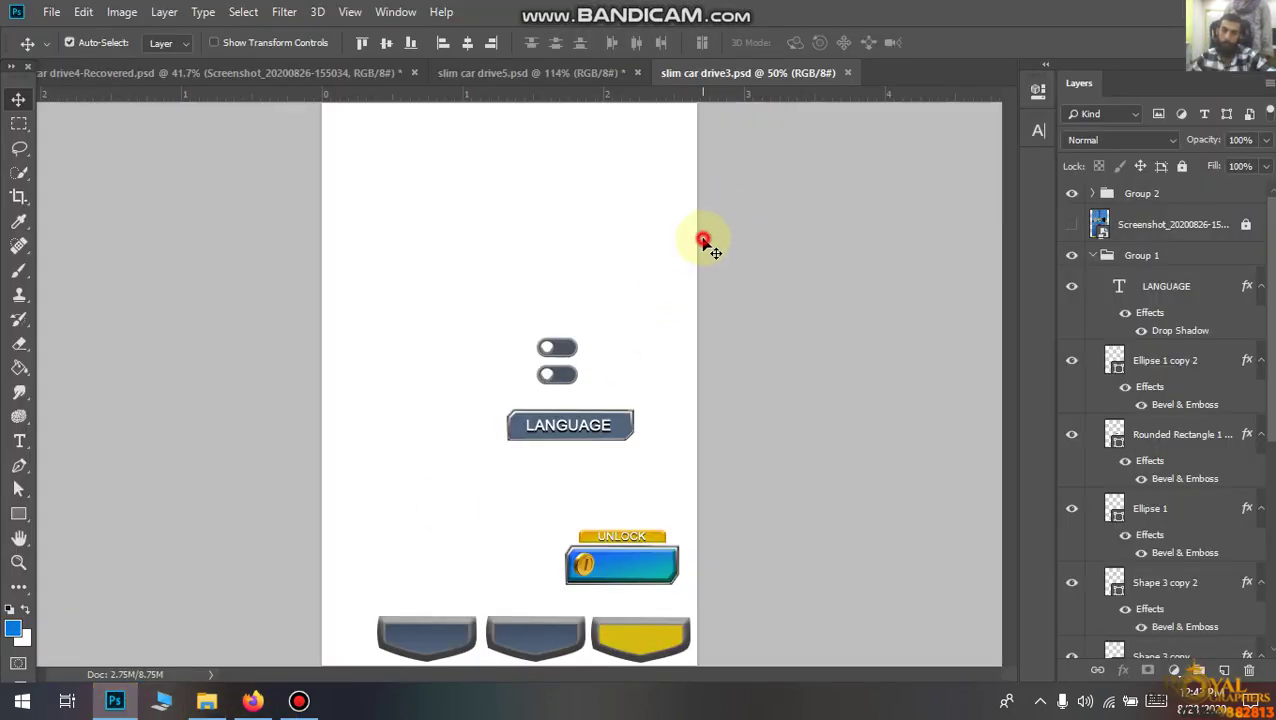
Group the top toggle and the lower toggle layers into folders named buttons.
scroll(607, 421, "up", 3)
left_click_drag(462, 260, 552, 298)
key("ctrl+g")
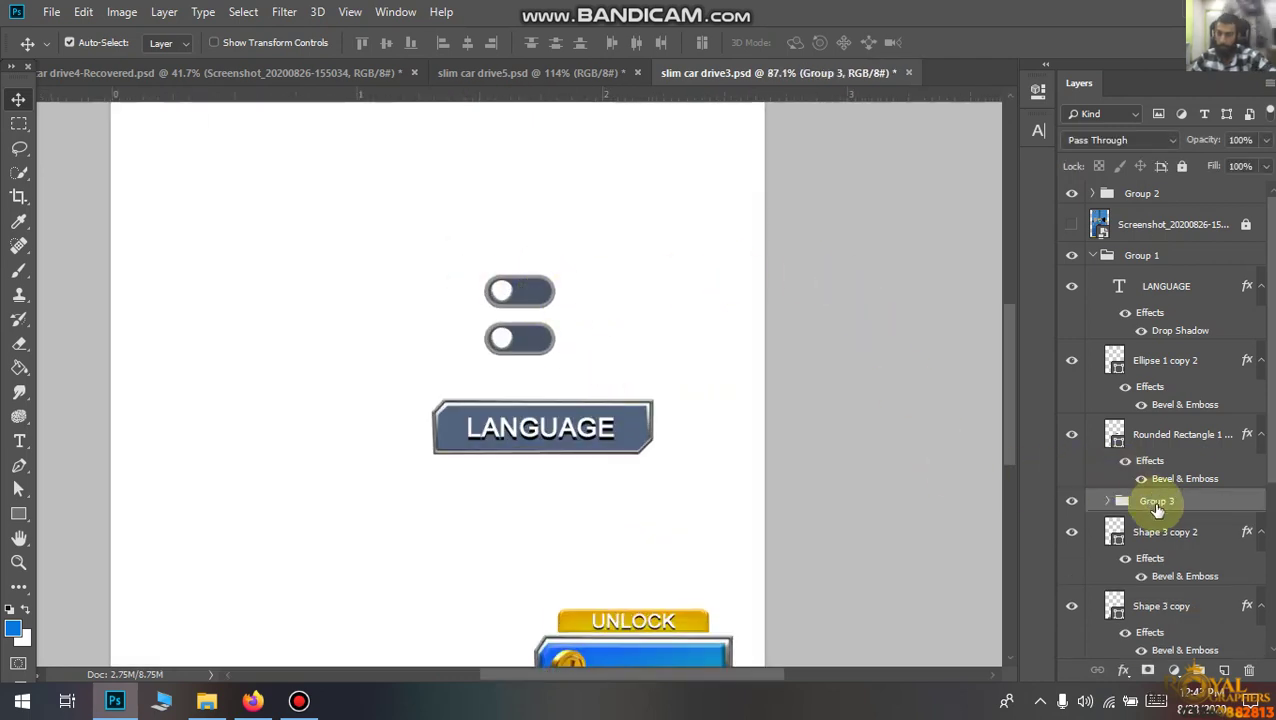
type("button")
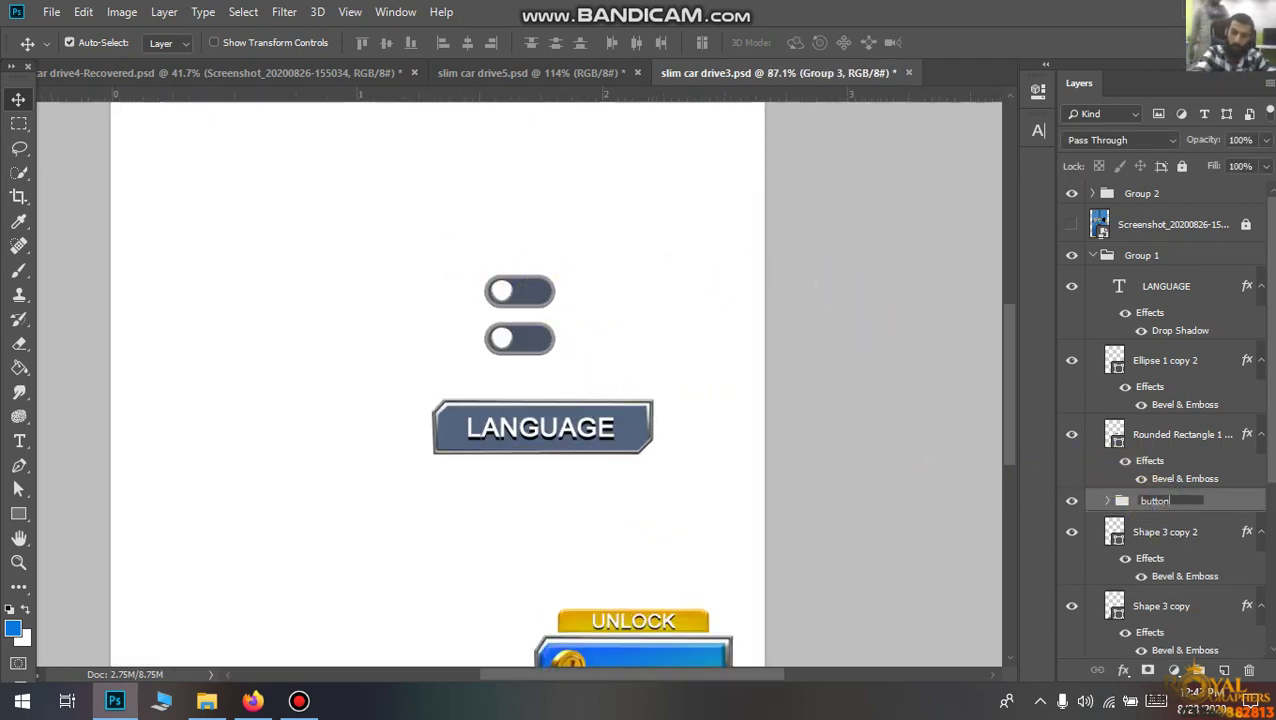
type("s")
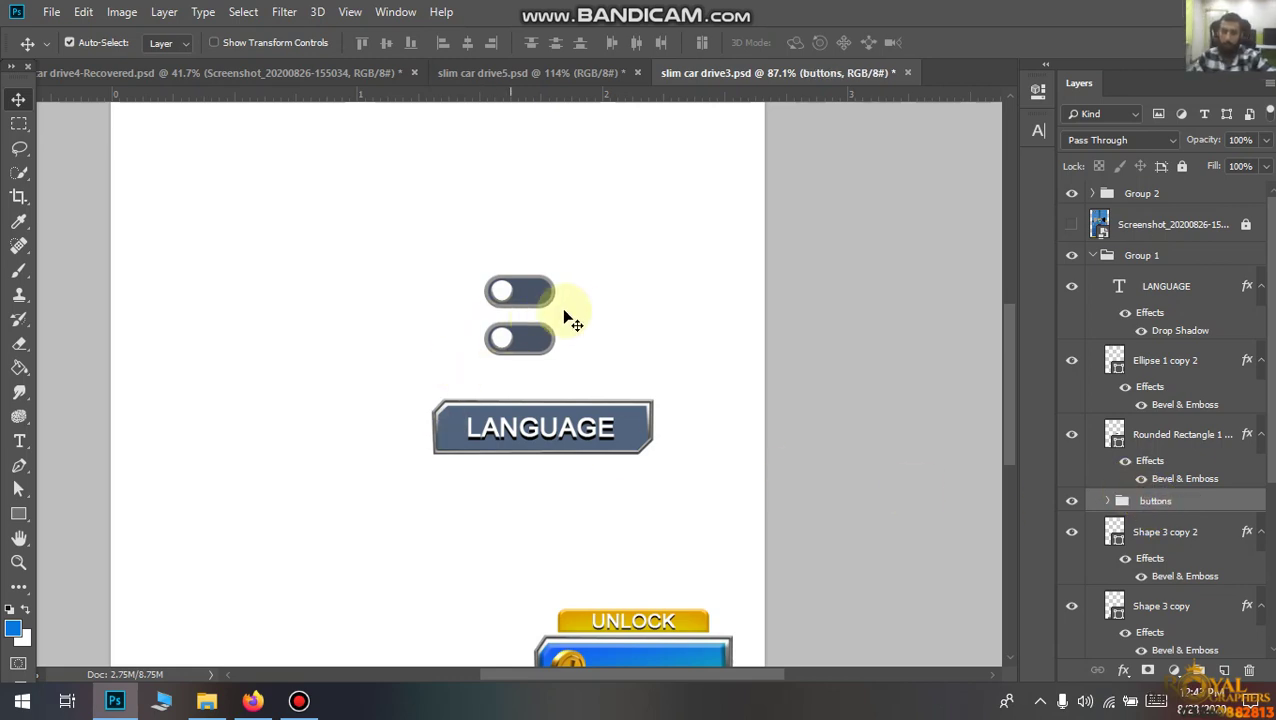
left_click_drag(588, 322, 500, 368)
key("ctrl+g")
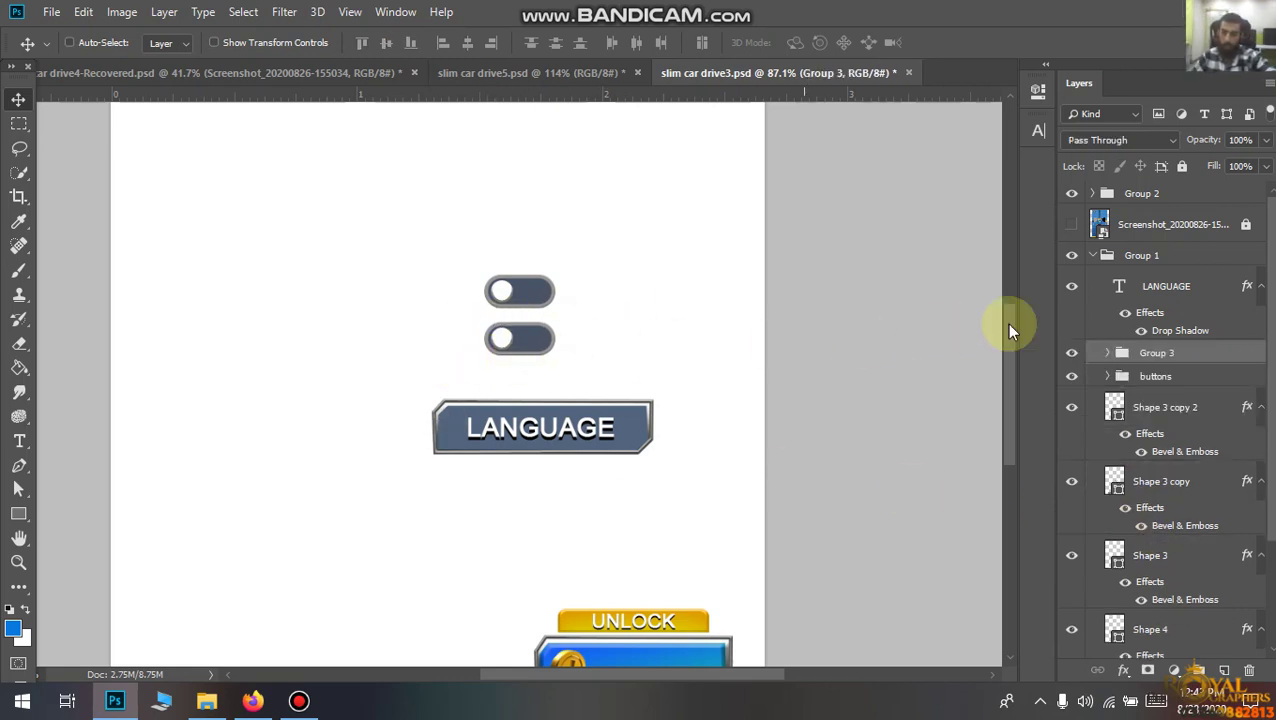
type("buttons 2")
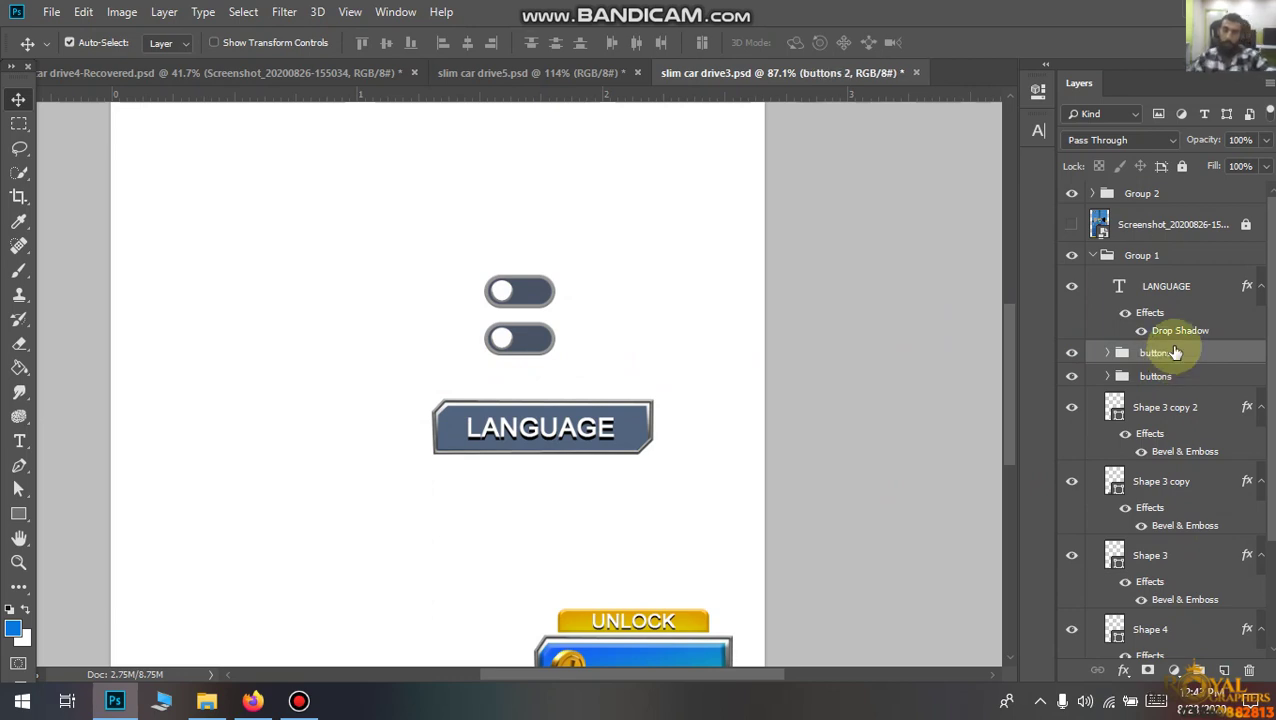
Group the LANGUAGE button as 'language' and dissolve Group 1, keeping its contents.
left_click_drag(412, 386, 697, 455)
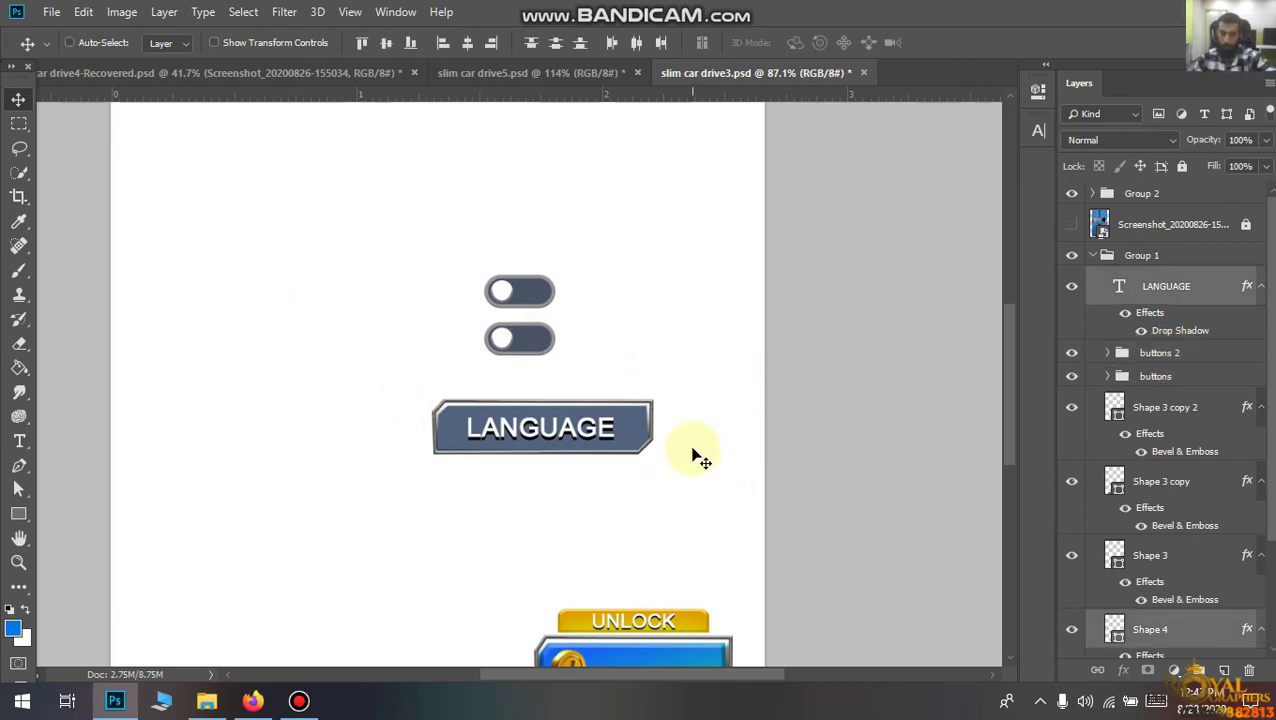
key("ctrl+g")
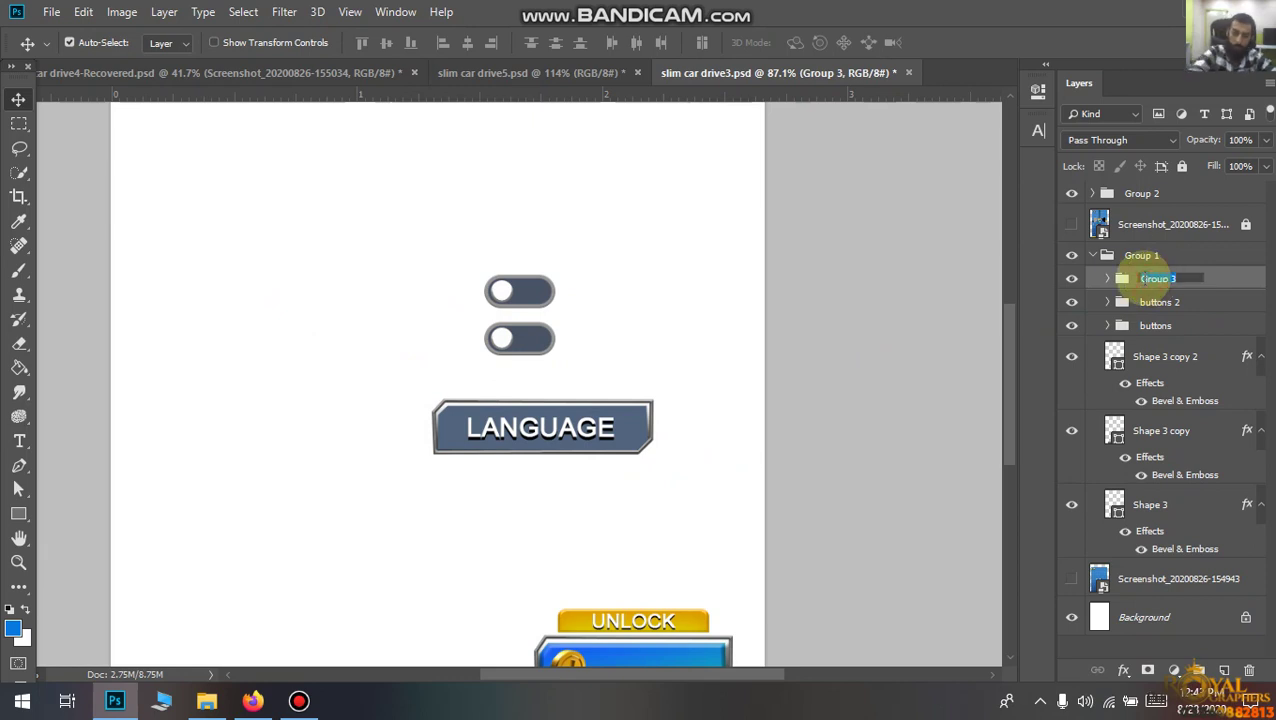
type("language")
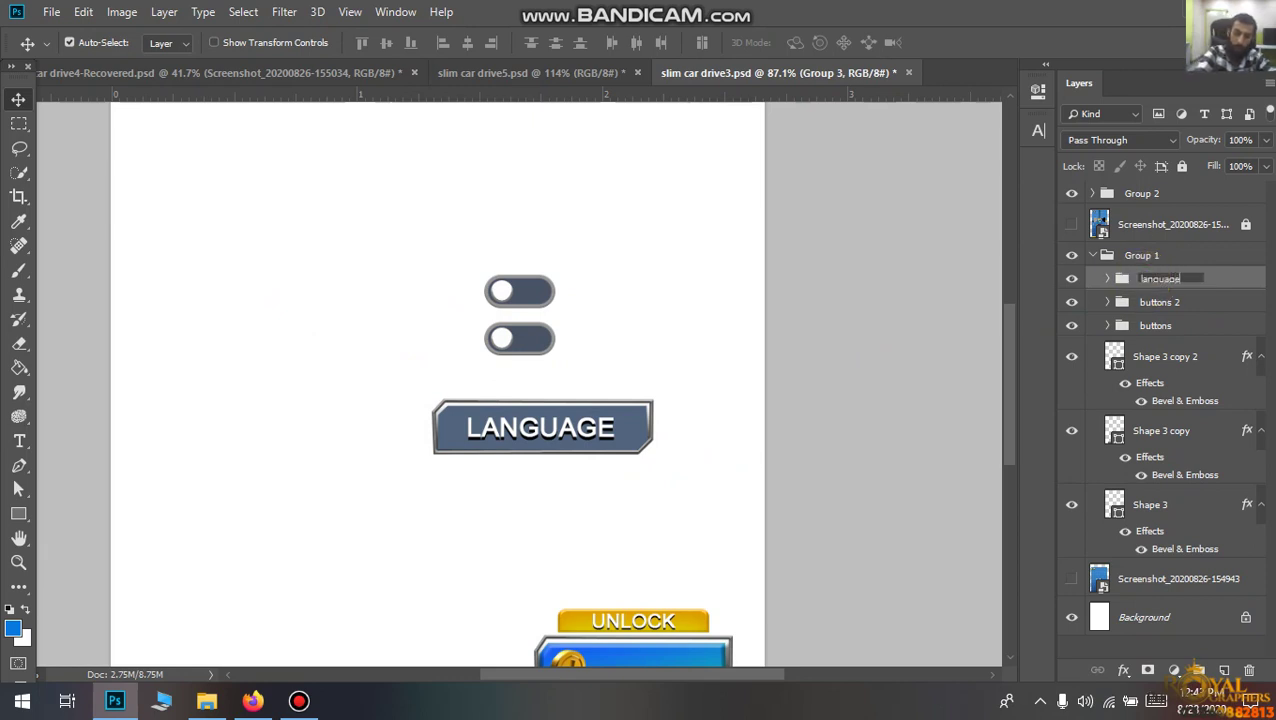
key("Return")
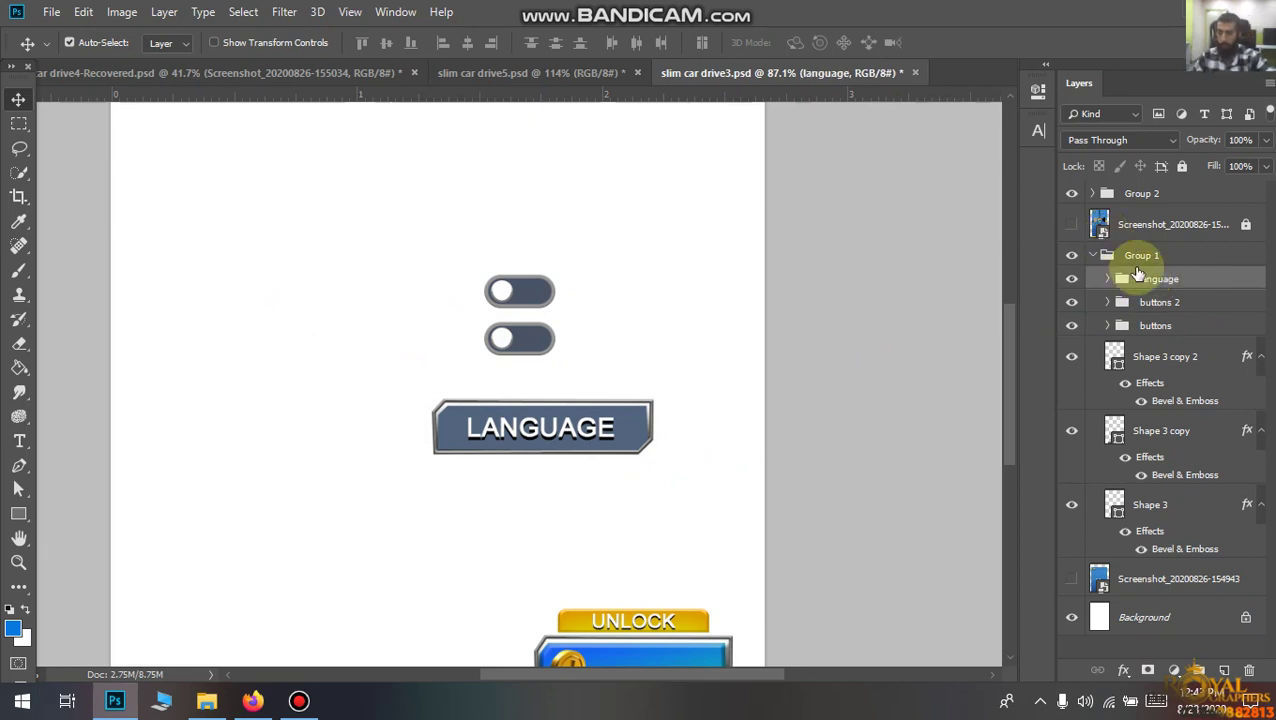
right_click(1157, 260)
left_click(1081, 213)
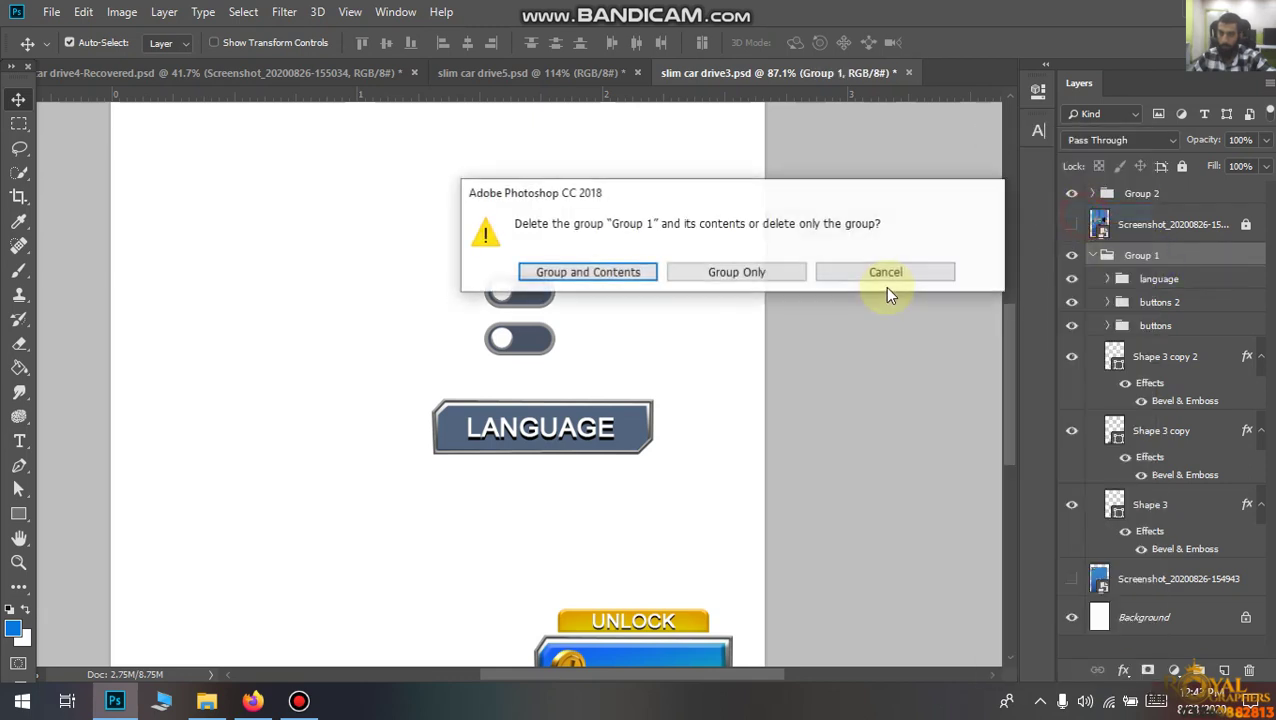
left_click(752, 273)
Group the UNLOCK button's layers, rename the group 'unlock', and start deleting Group 2.
scroll(638, 385, "down", 2)
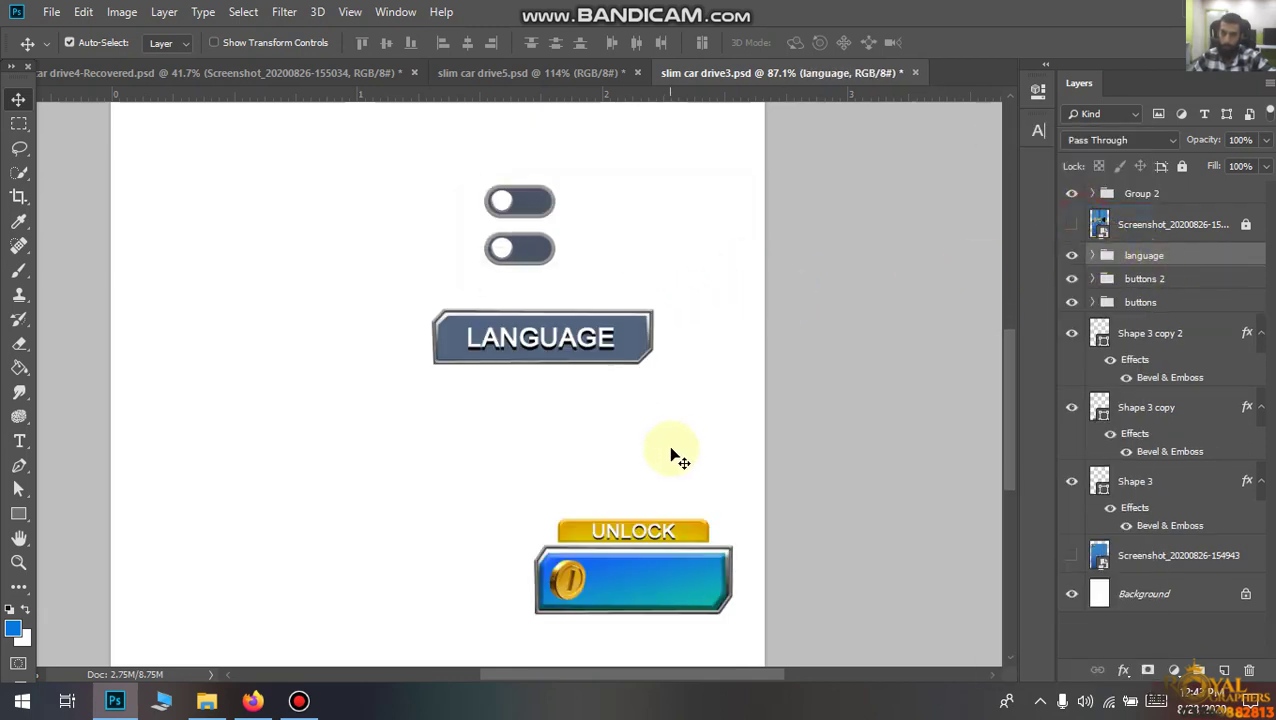
scroll(672, 450, "down", 2)
left_click_drag(540, 436, 762, 540)
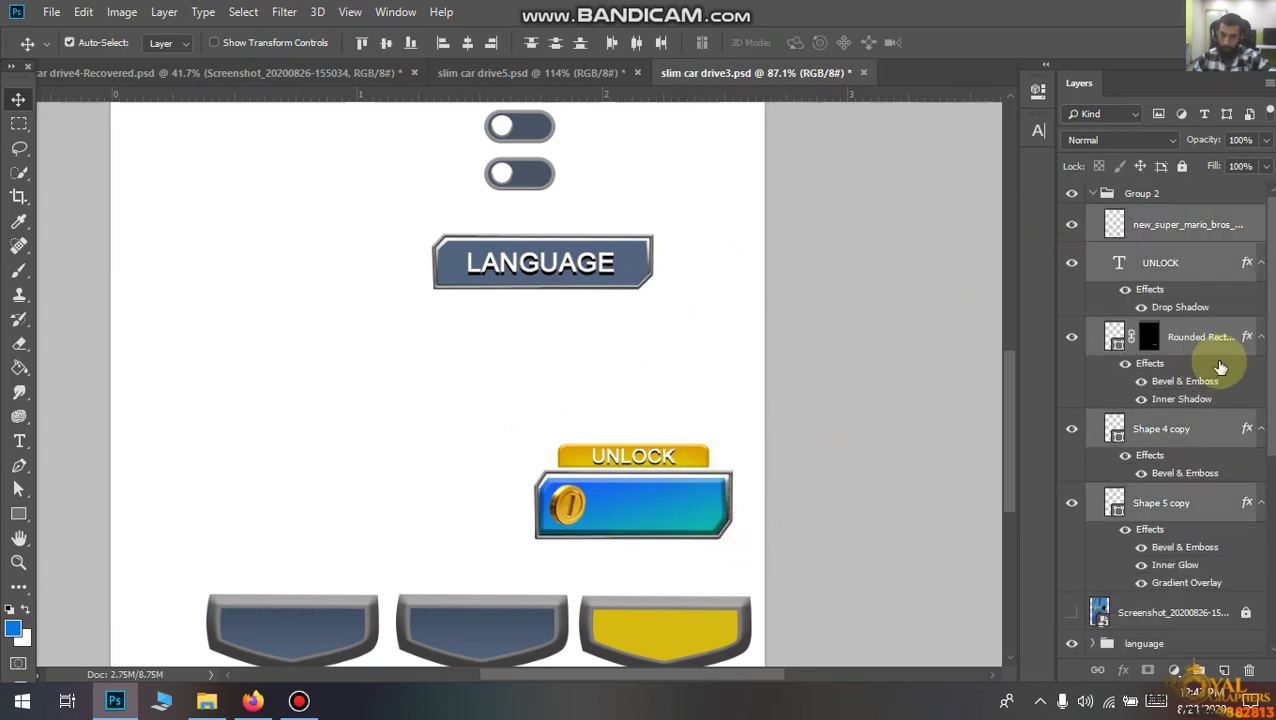
key("ctrl+g")
left_click(1157, 215)
type("unlo")
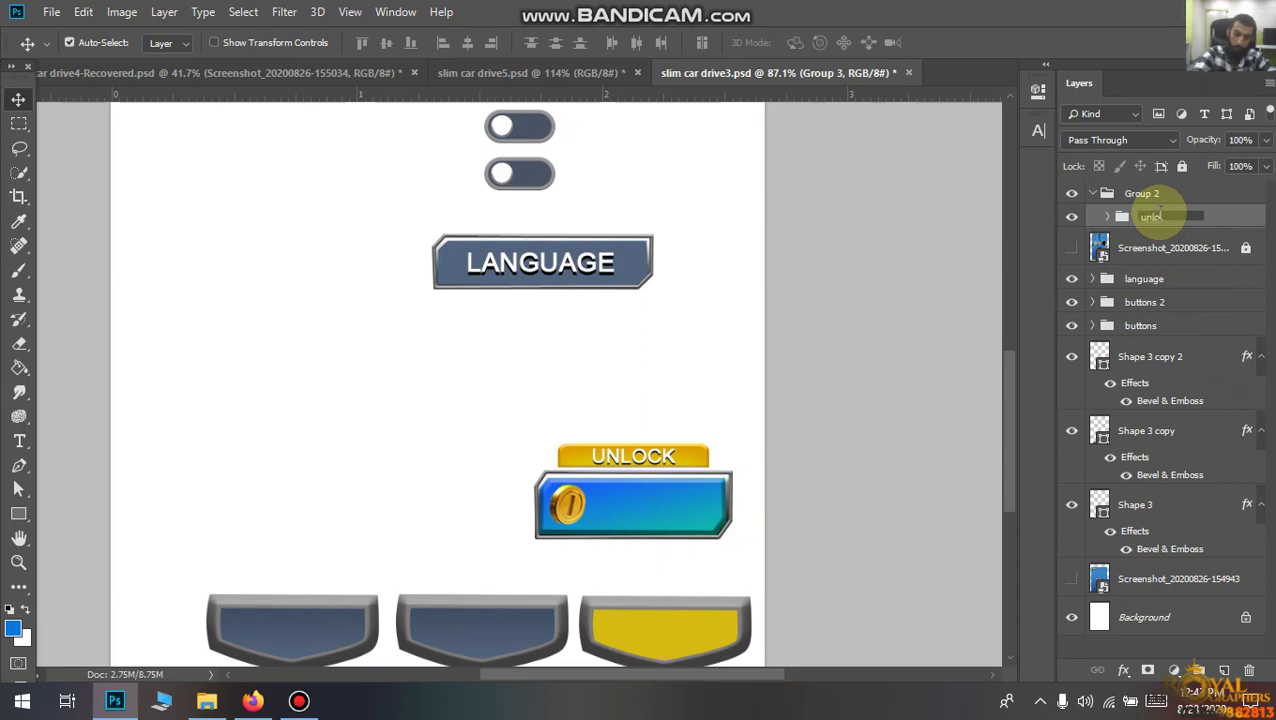
type("ck")
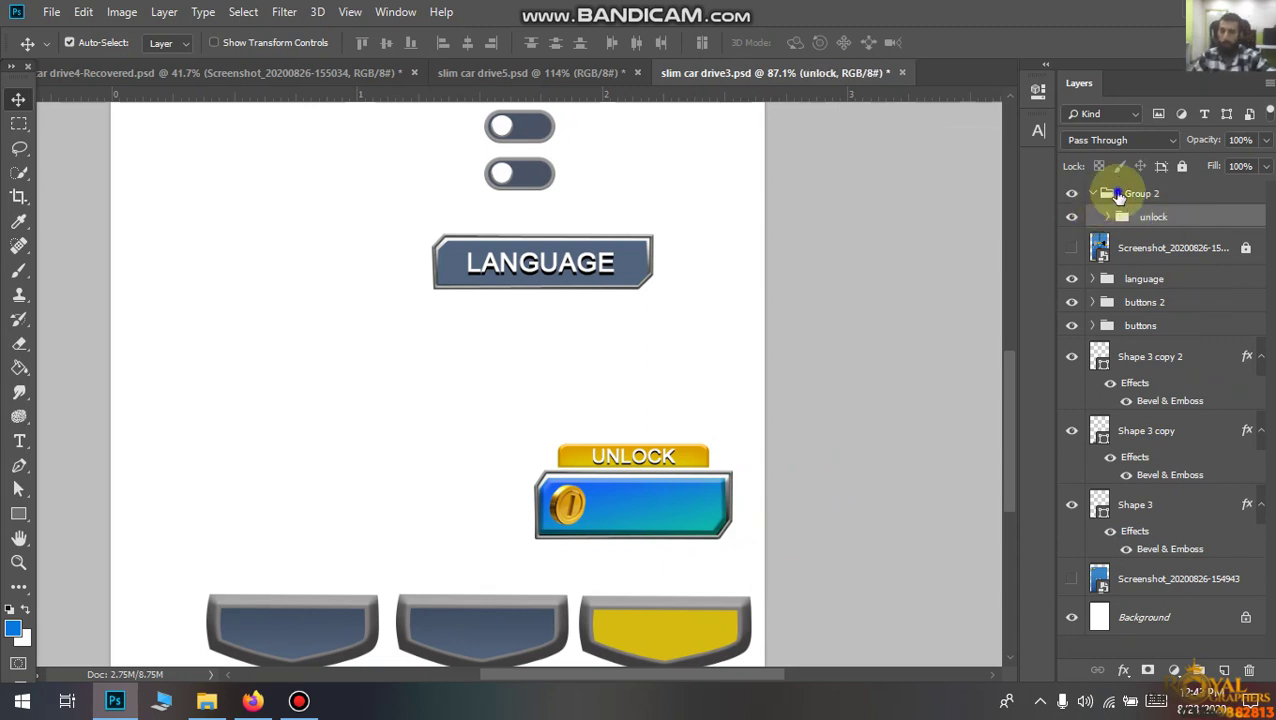
right_click(1125, 193)
left_click(1066, 214)
Dissolve Group 2, then group the yellow shield shape as '1' and dissolve that too.
left_click(712, 272)
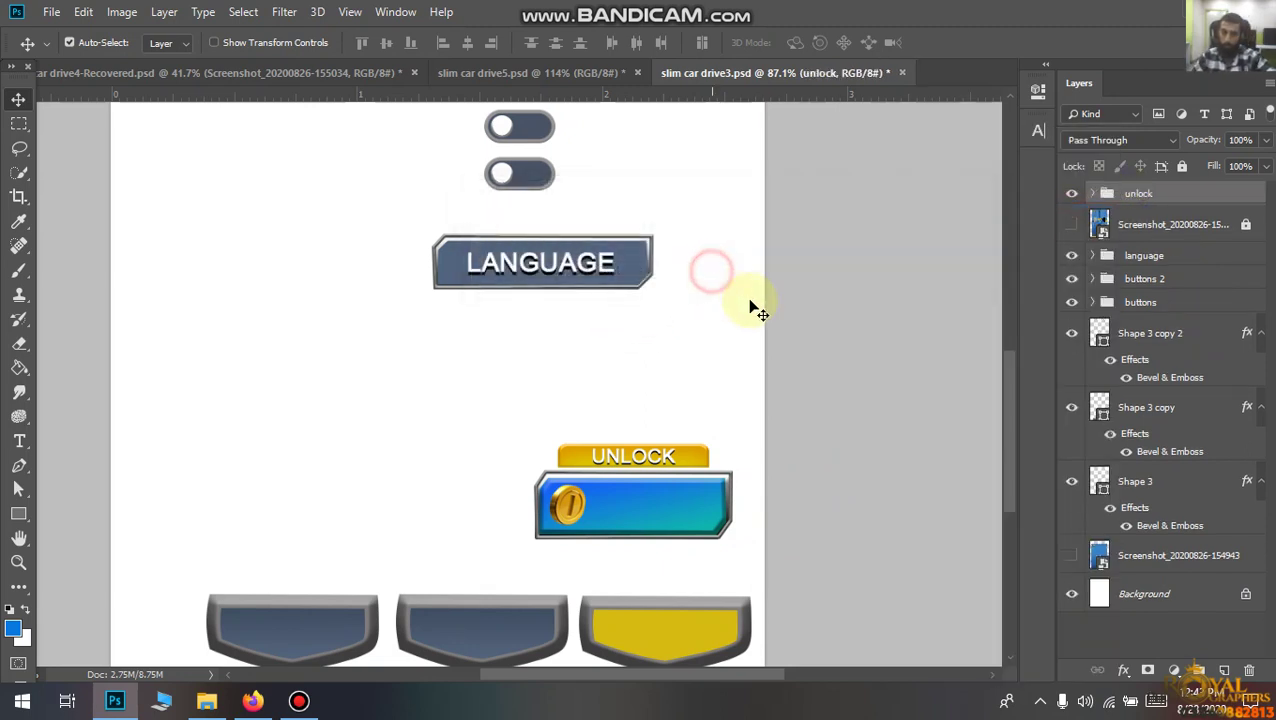
scroll(672, 398, "down", 3)
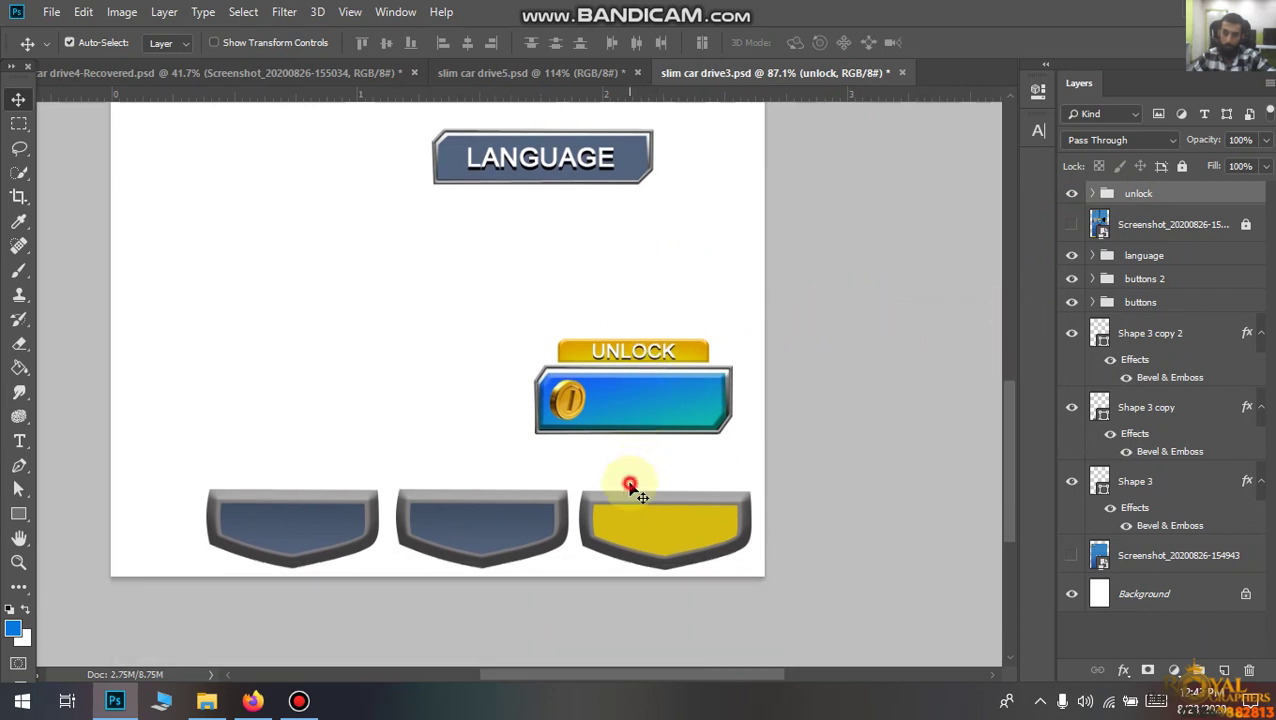
left_click(700, 525)
key("ctrl+g")
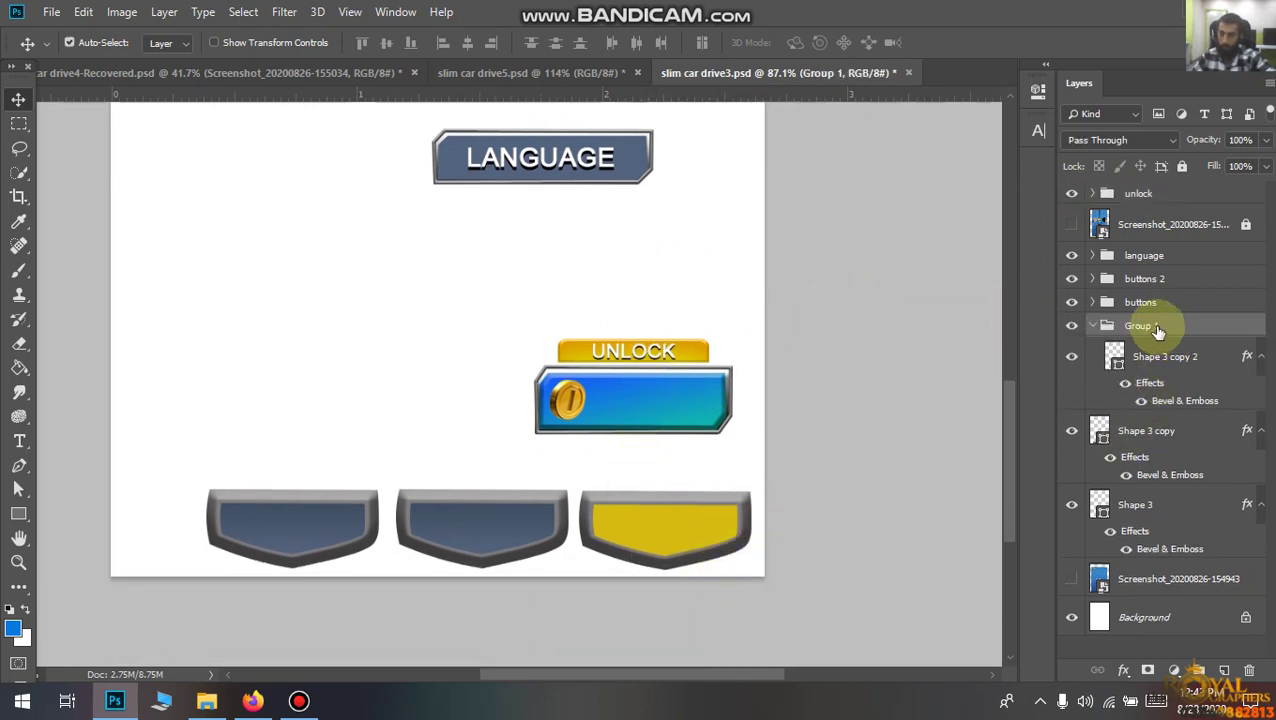
type("1")
key("Return")
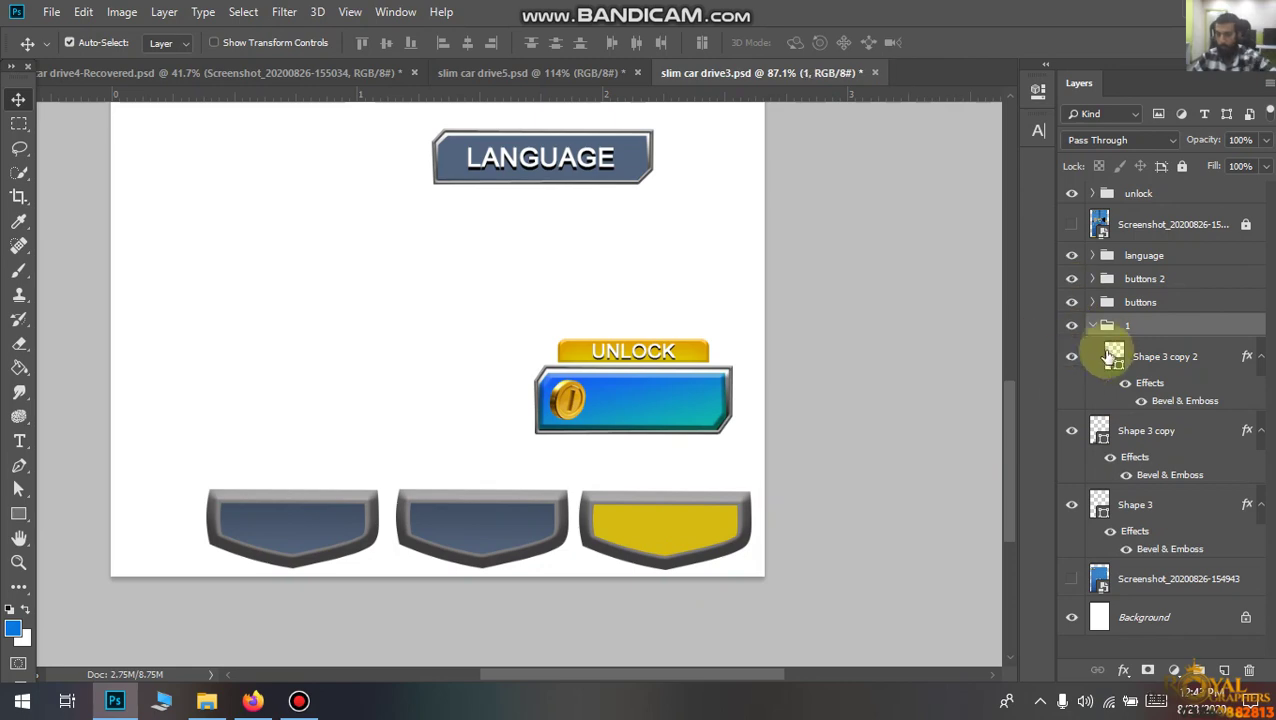
right_click(1105, 325)
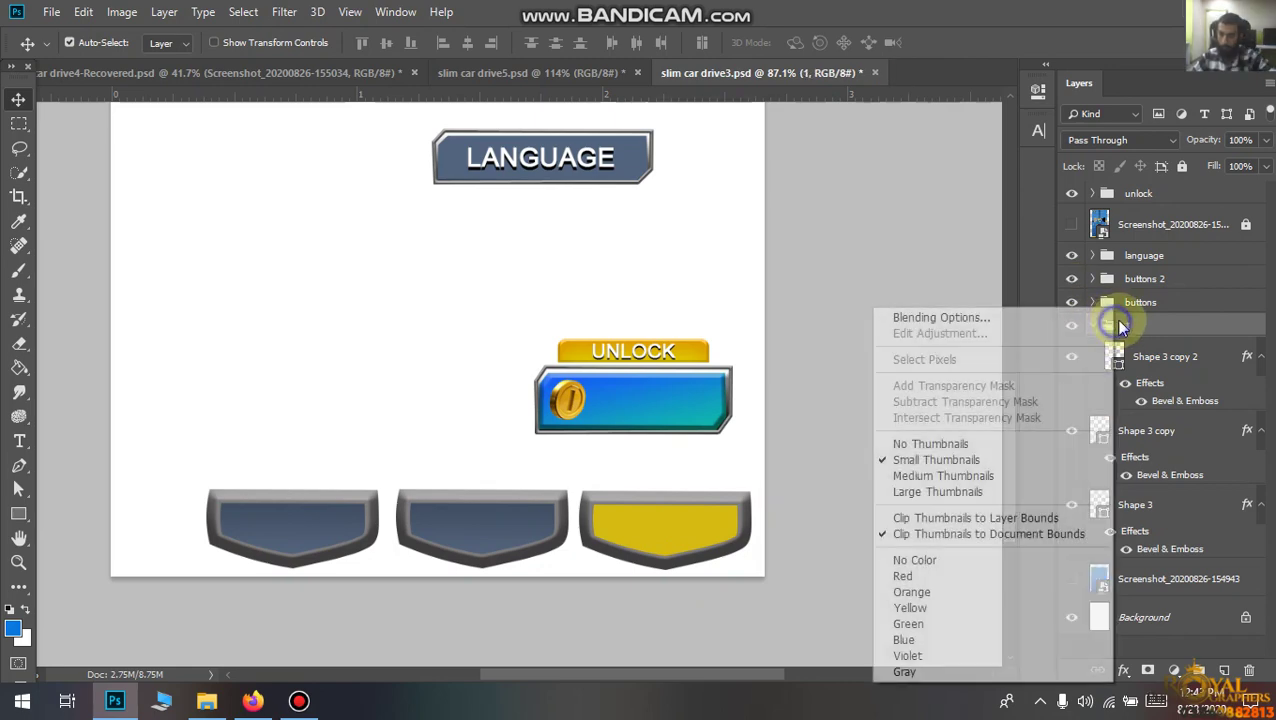
right_click(1160, 326)
left_click(1040, 212)
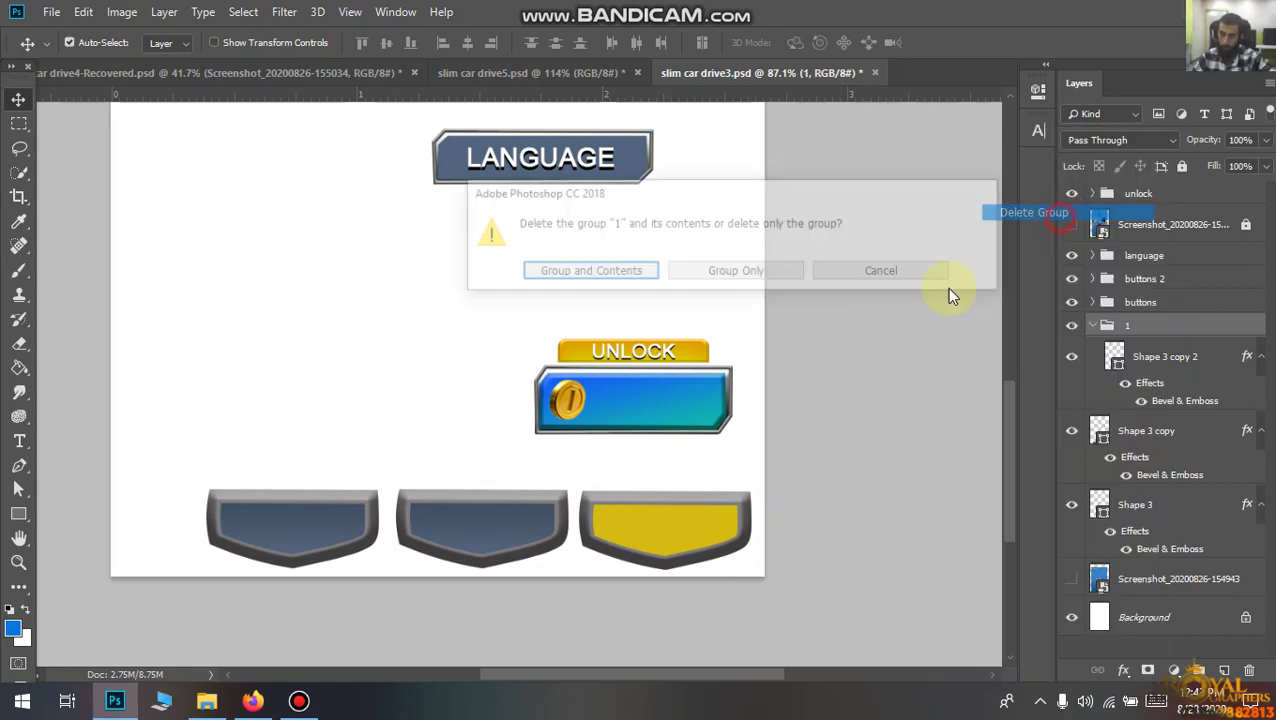
left_click(765, 277)
left_click(604, 525)
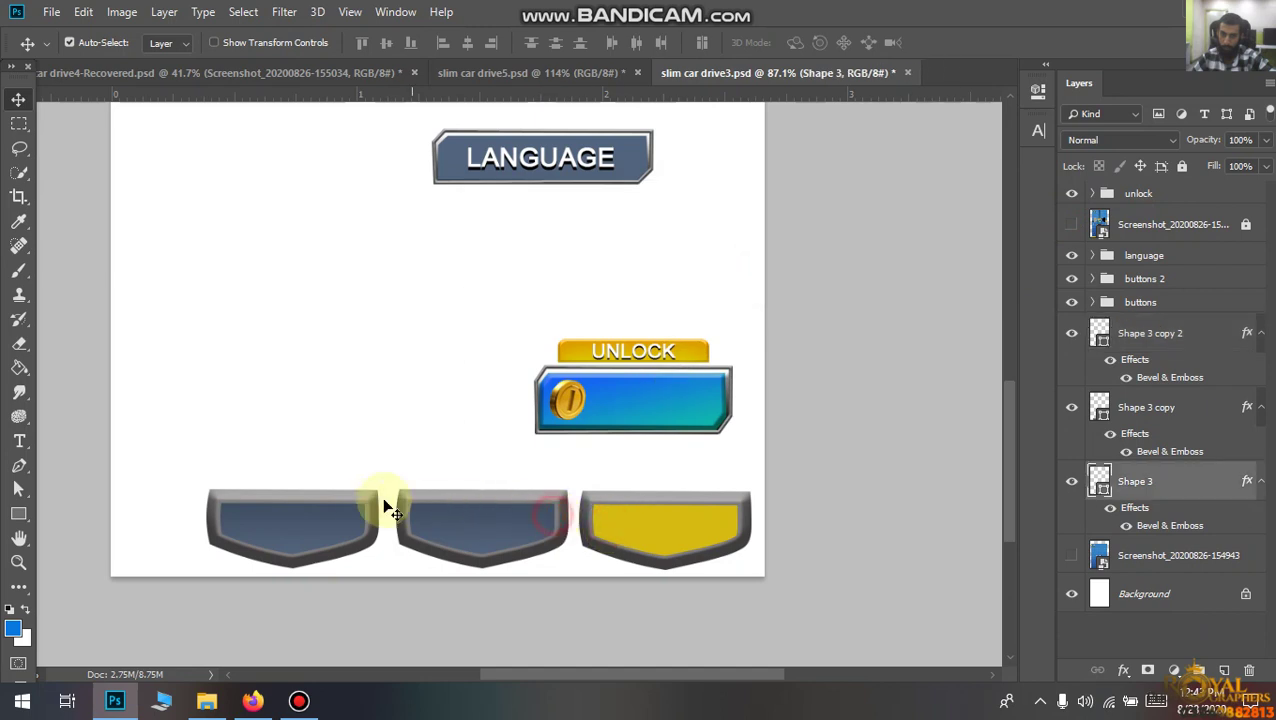
left_click(342, 514)
scroll(370, 370, "down", 1)
scroll(365, 370, "down", 3)
scroll(365, 370, "down", 3)
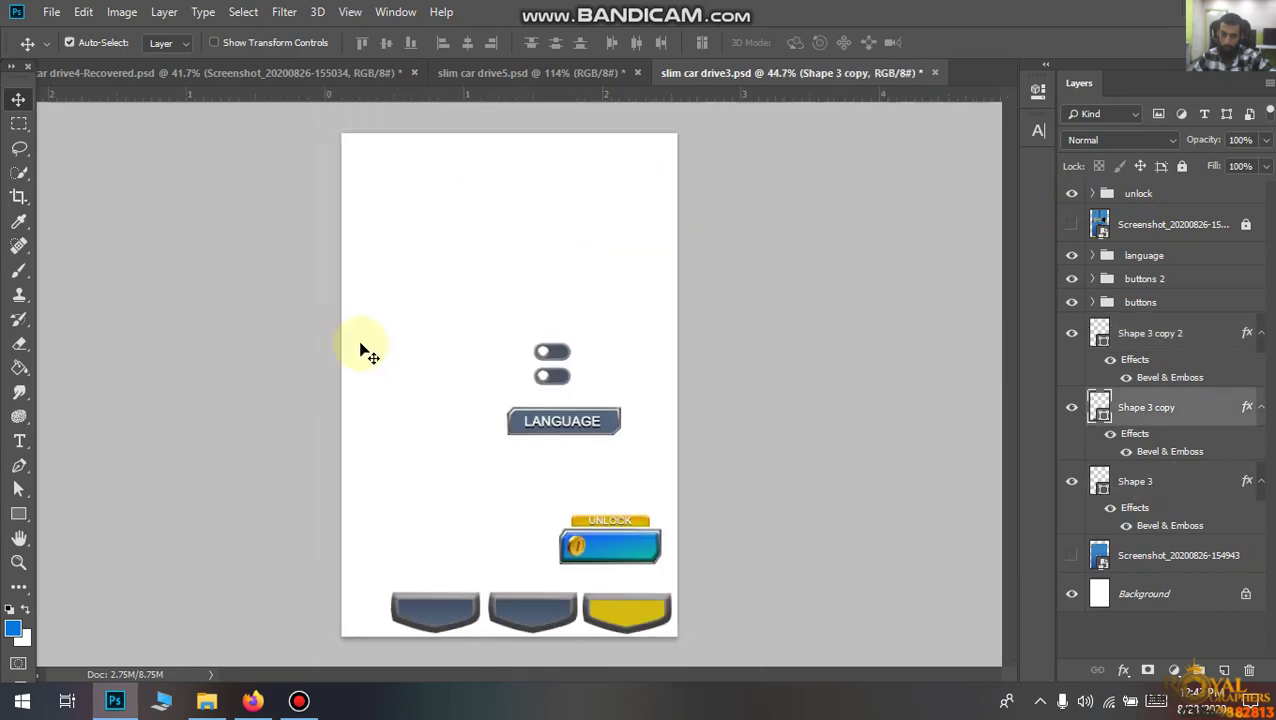
key("super")
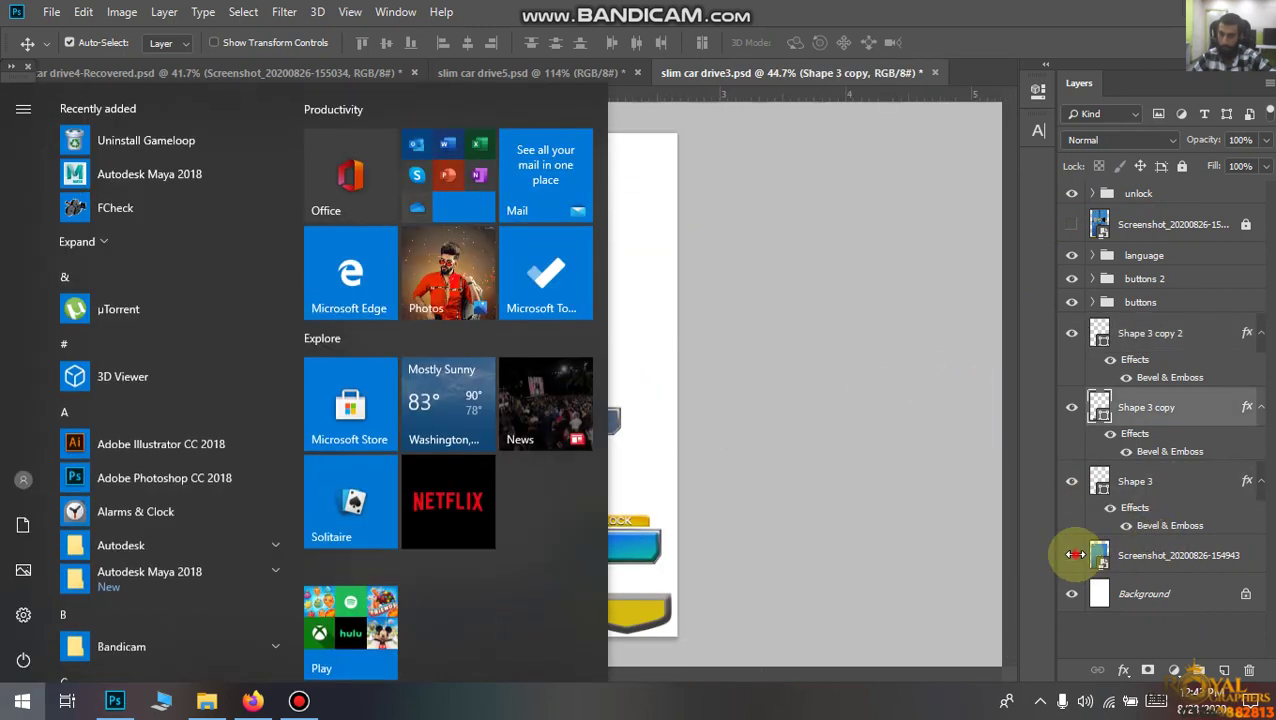
left_click(1072, 555)
left_click(1178, 557)
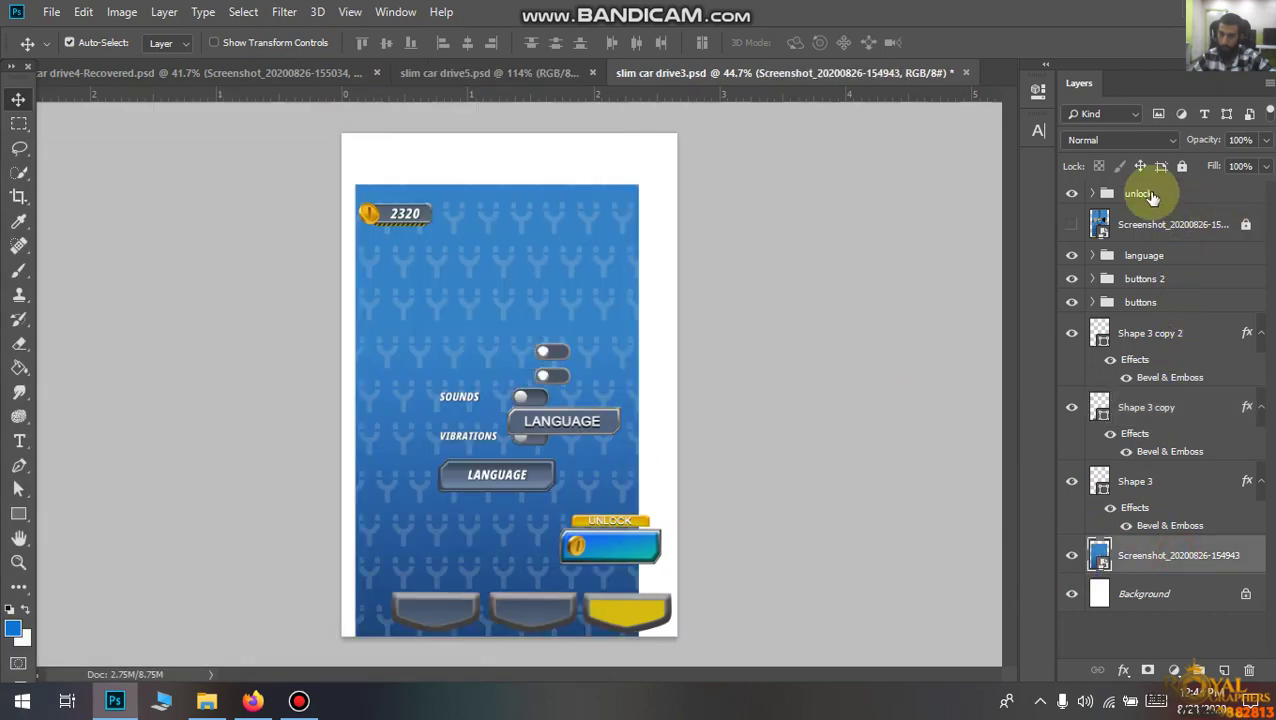
left_click(1073, 224)
left_click(1073, 224)
Quick Export the selected UI layers as PNG.
right_click(1177, 238)
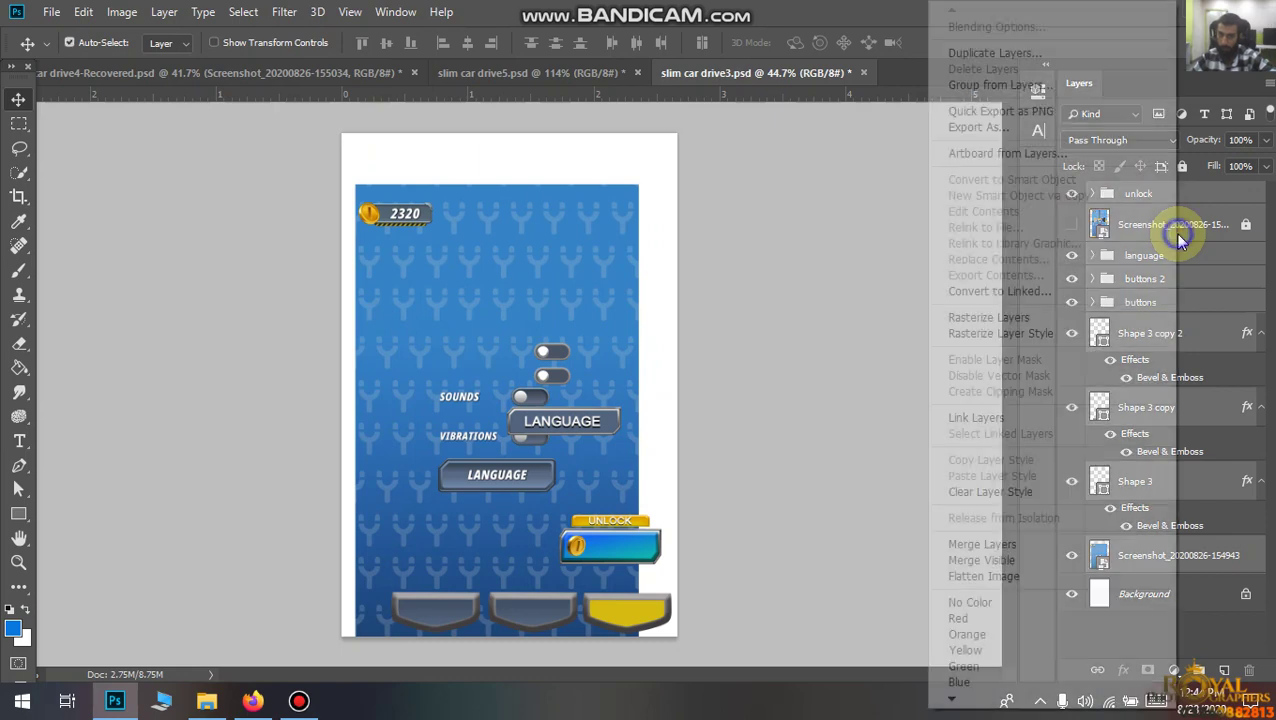
left_click(1222, 226)
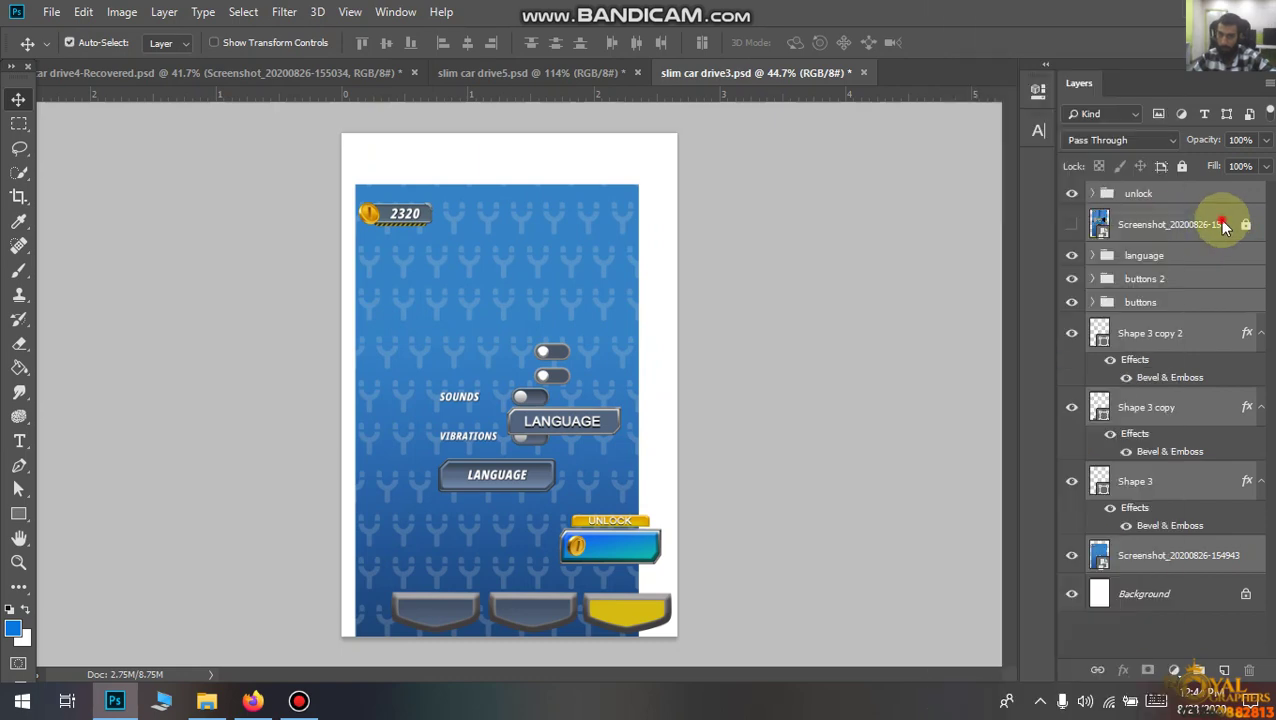
right_click(1160, 257)
left_click(910, 350)
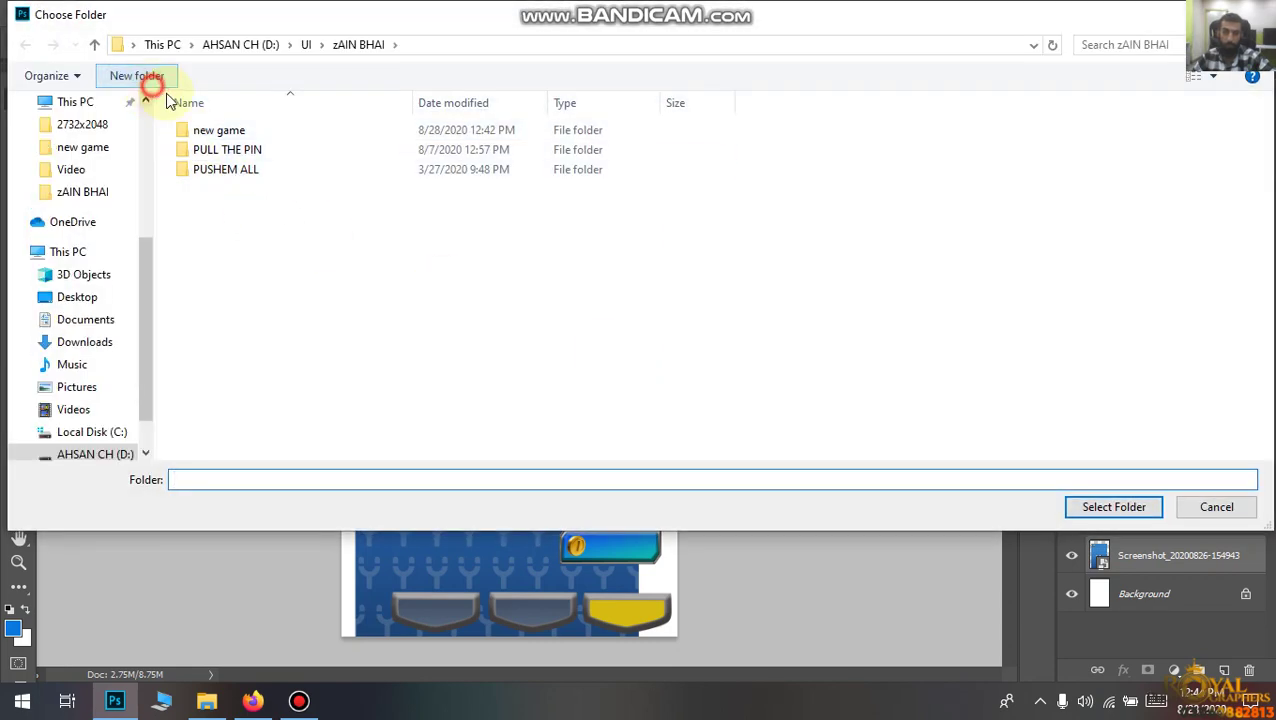
Create a 'buttons' folder inside new game and choose it as the export destination.
left_click(148, 76)
type("butt")
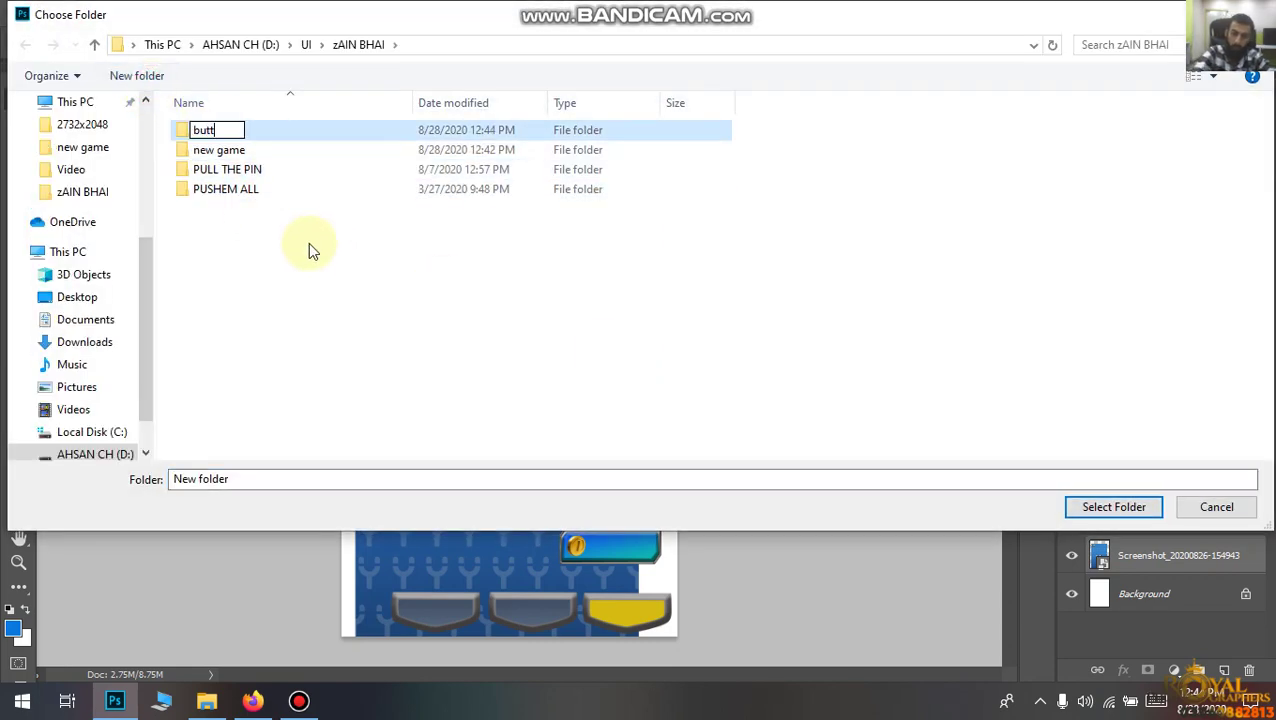
type("ons")
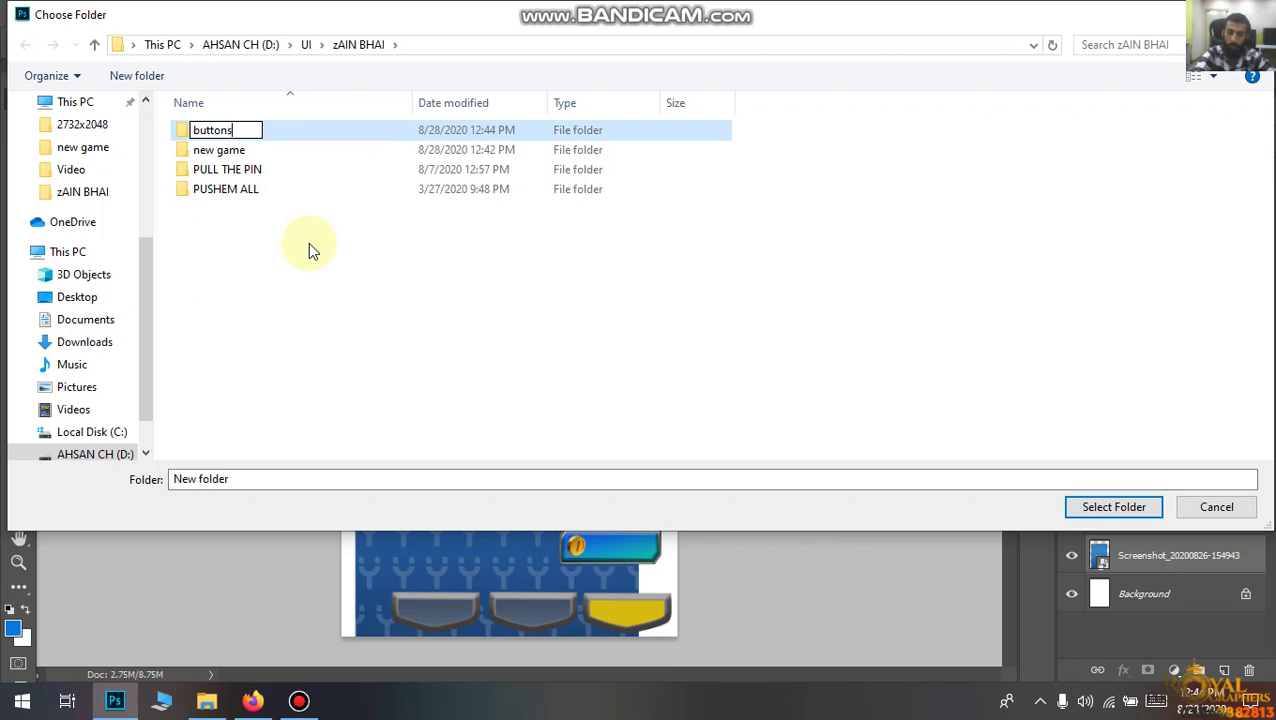
key("Return")
mouse_move(284, 132)
left_mouse_down()
mouse_move(273, 157)
mouse_move(254, 150)
left_mouse_up()
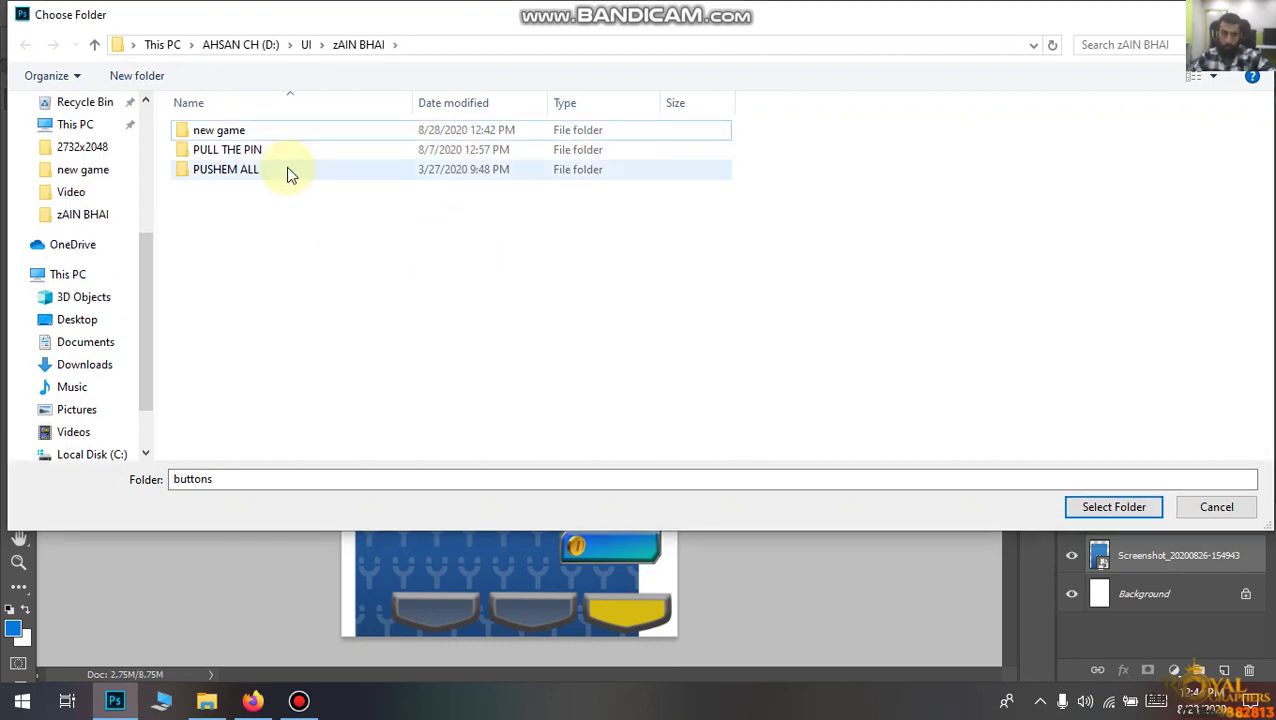
left_click(272, 134)
double_click(272, 134)
left_click(325, 155)
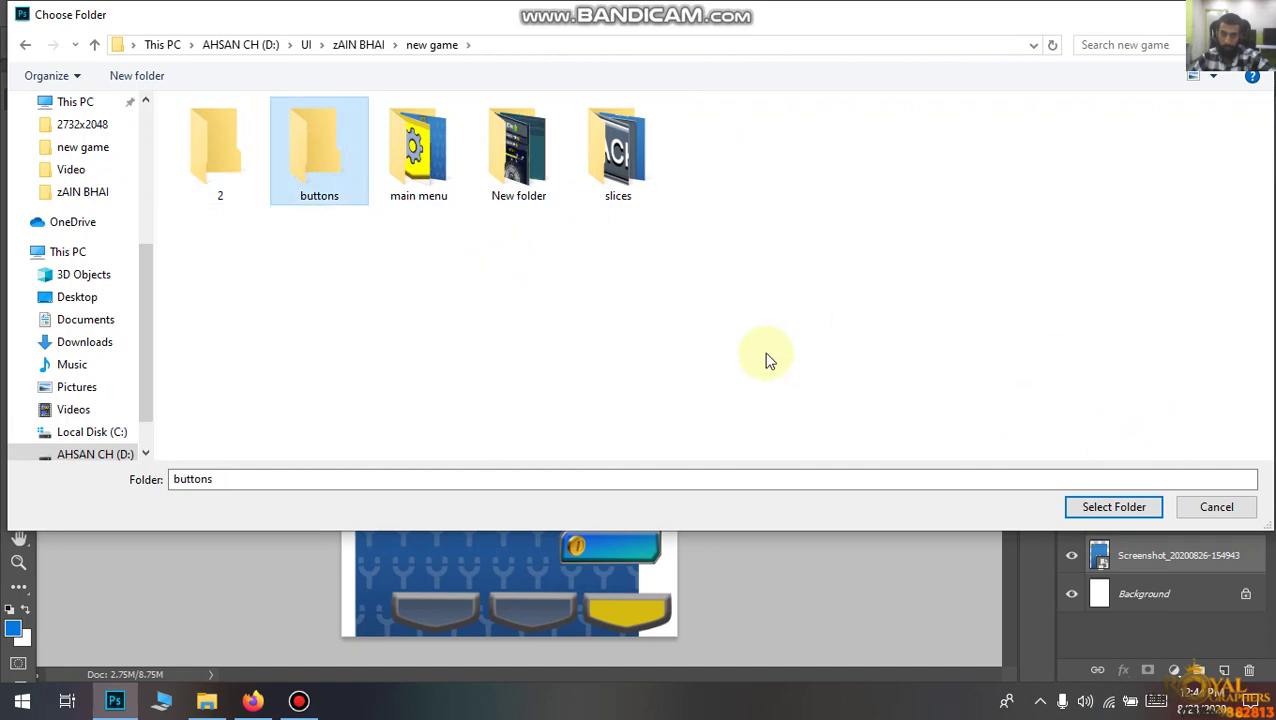
left_click(1140, 514)
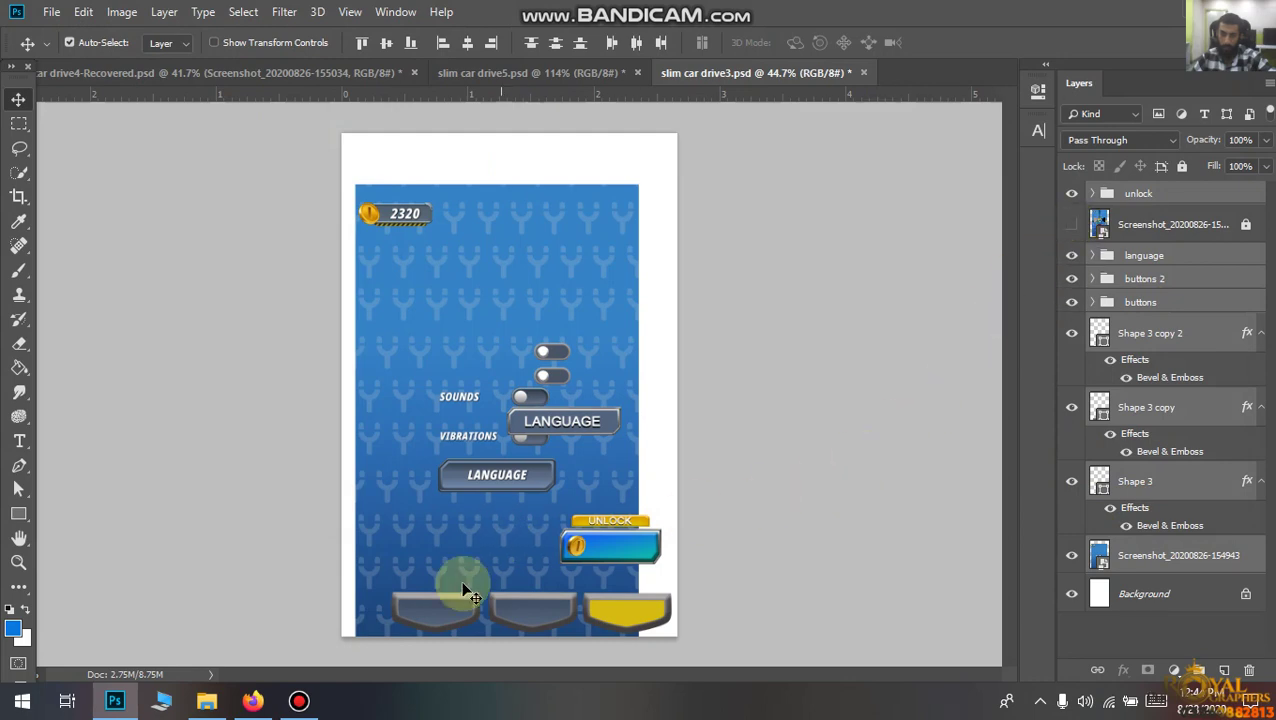
Nudge the game screen artwork on the canvas and move it back into place.
left_click(300, 700)
left_click(300, 700)
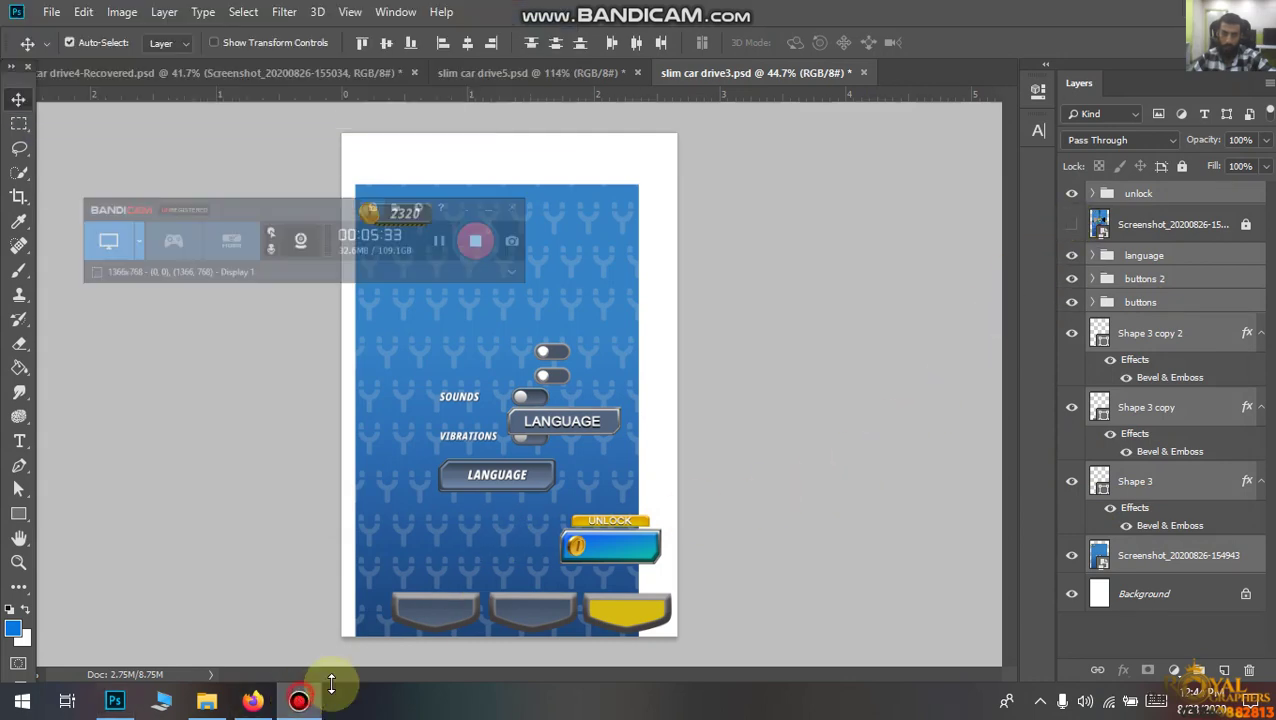
left_click_drag(493, 260, 465, 208)
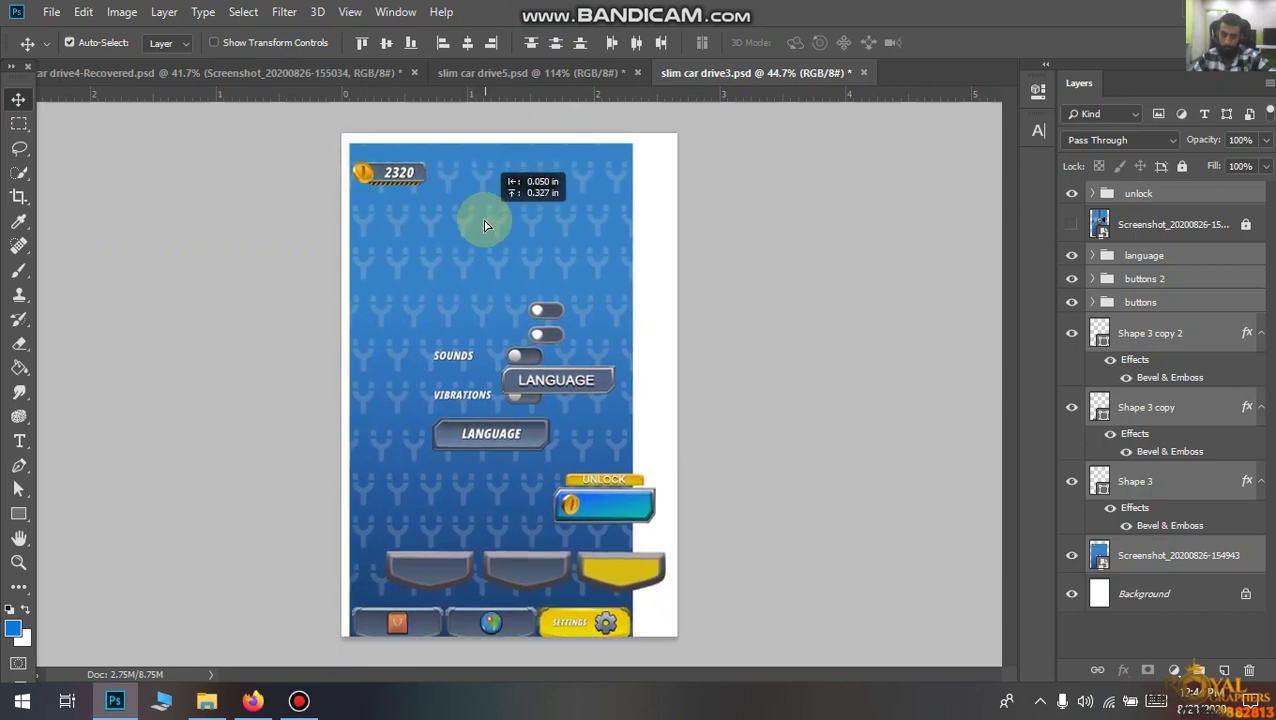
left_click_drag(465, 208, 492, 223)
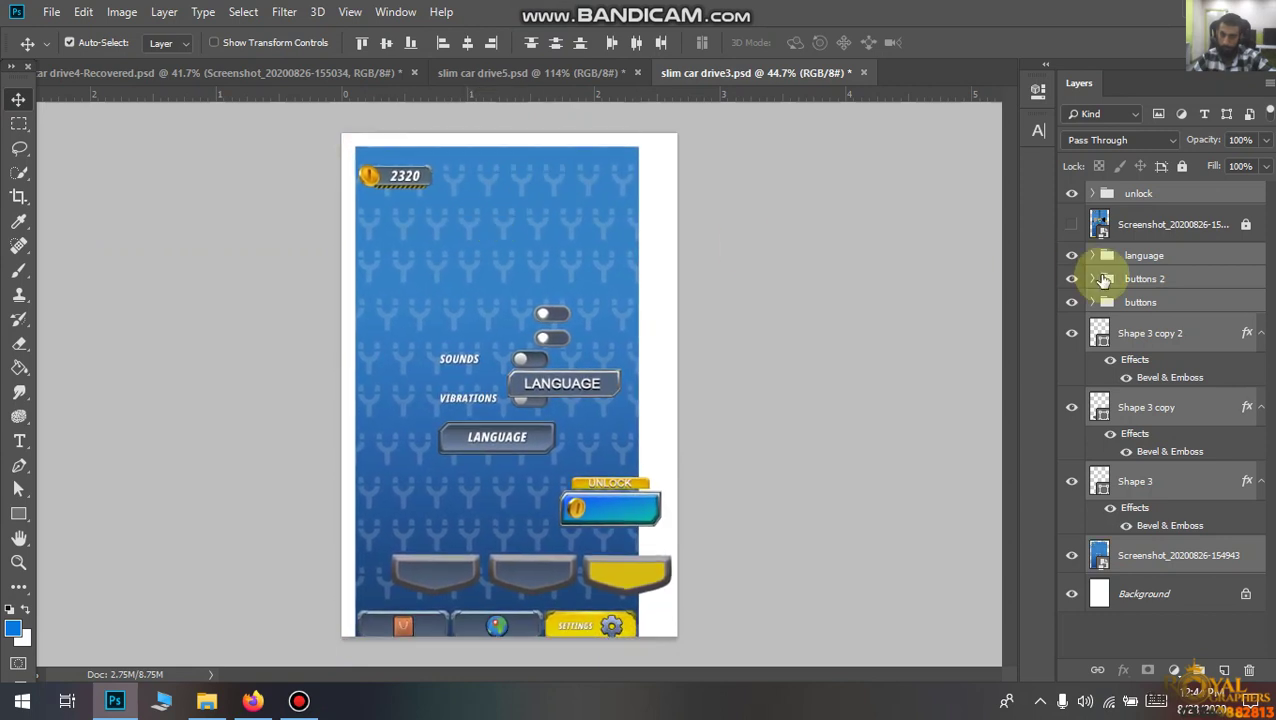
Show the car-shop screenshot layer and Quick Export it as PNG into the buttons folder.
left_click(1072, 226)
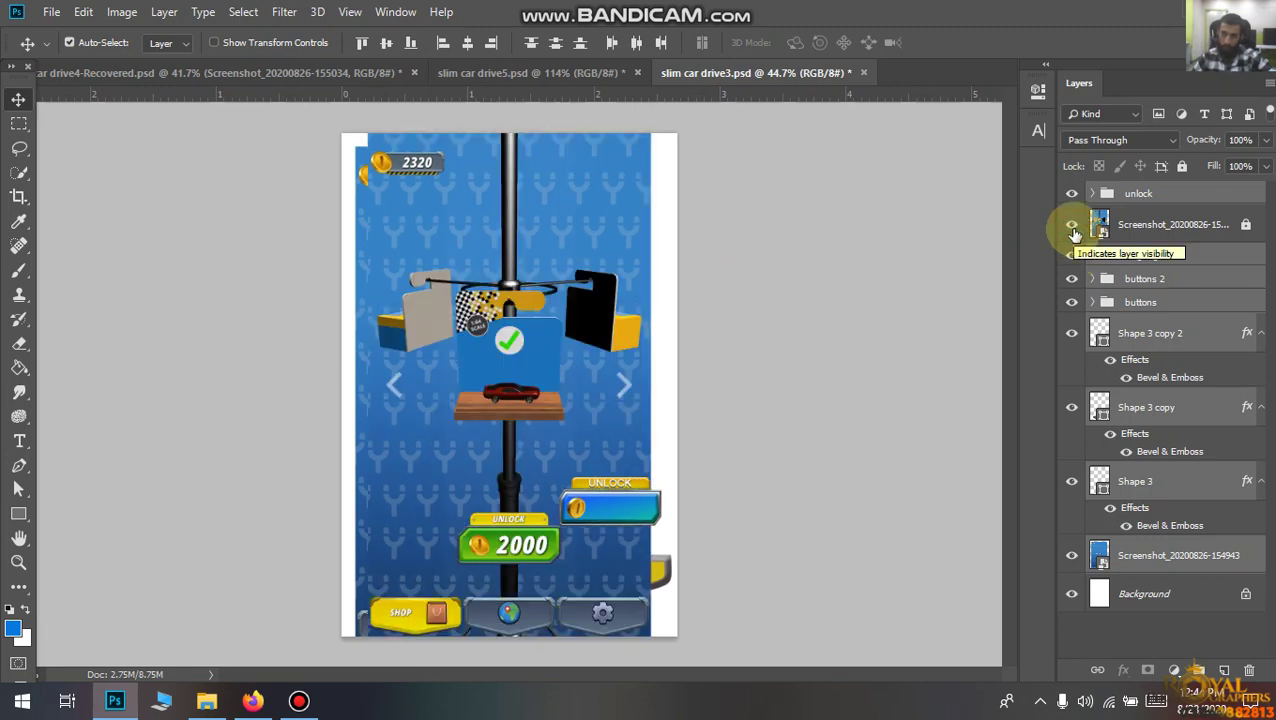
right_click(1106, 232)
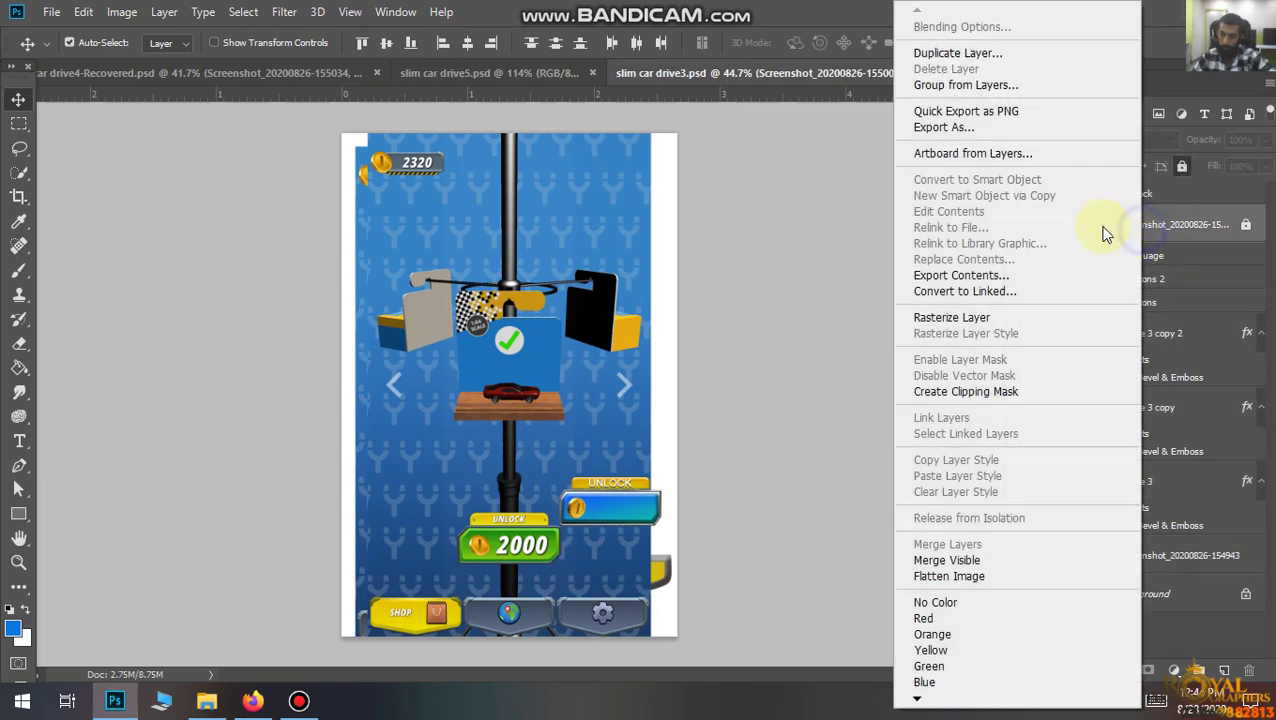
left_click(1010, 112)
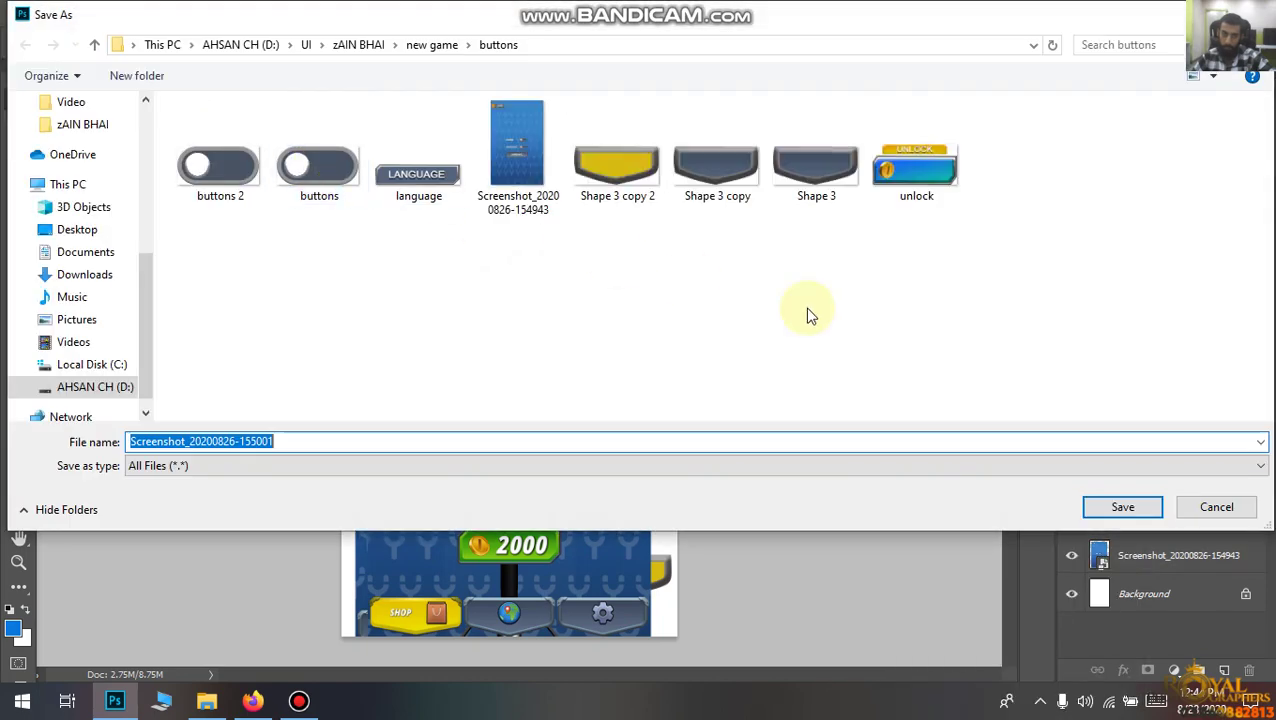
left_click(1122, 507)
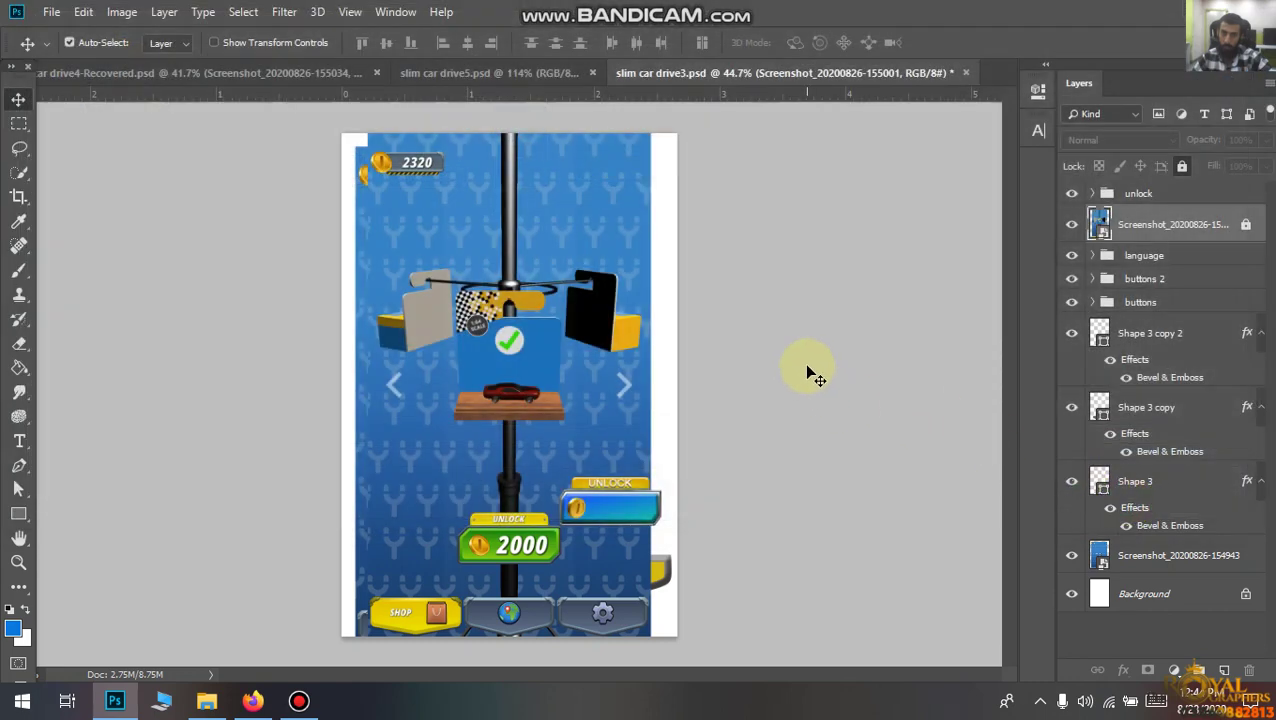
Hide the screenshot layer again, zoom out, and save slim car drive3.
left_click(1071, 224)
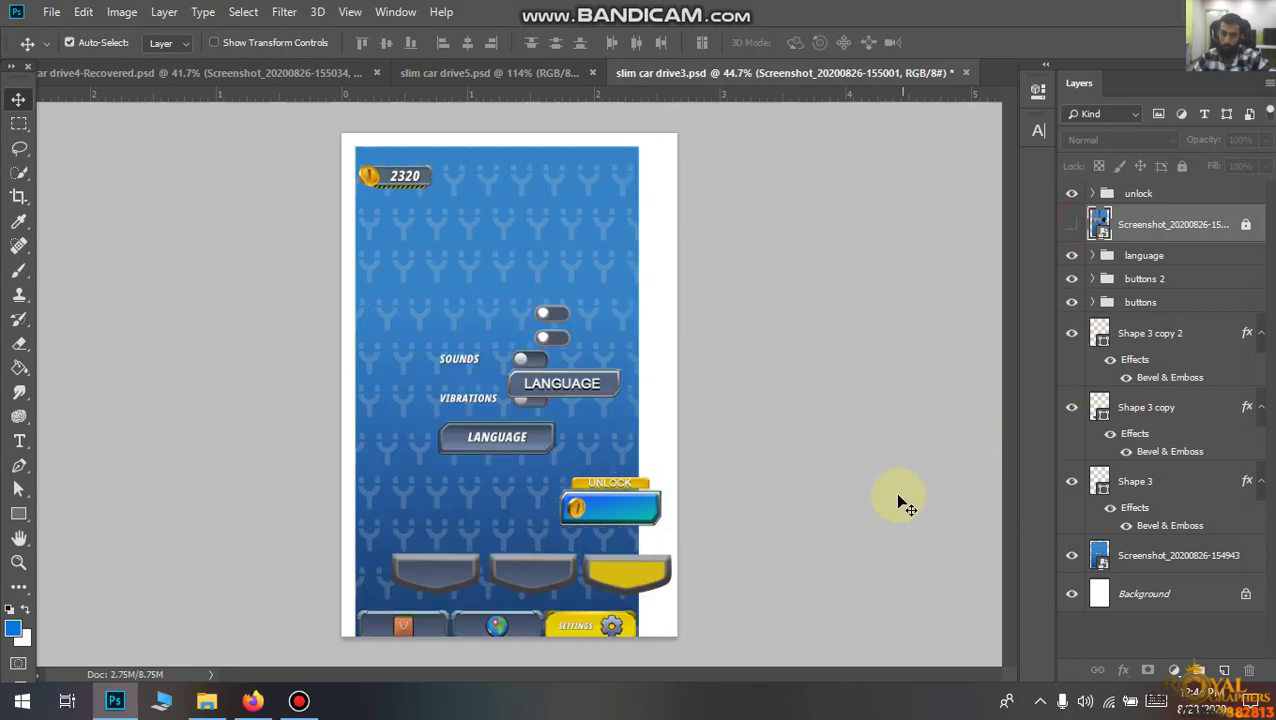
key("ctrl+minus")
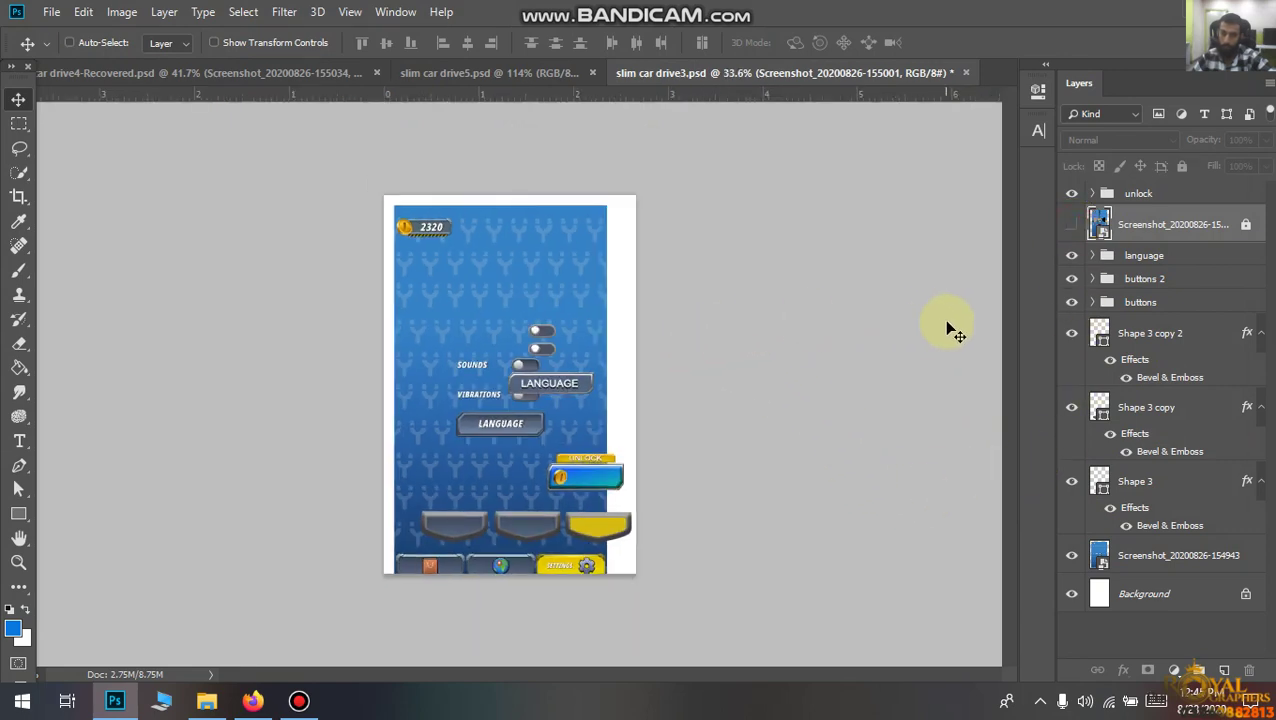
key("ctrl+s")
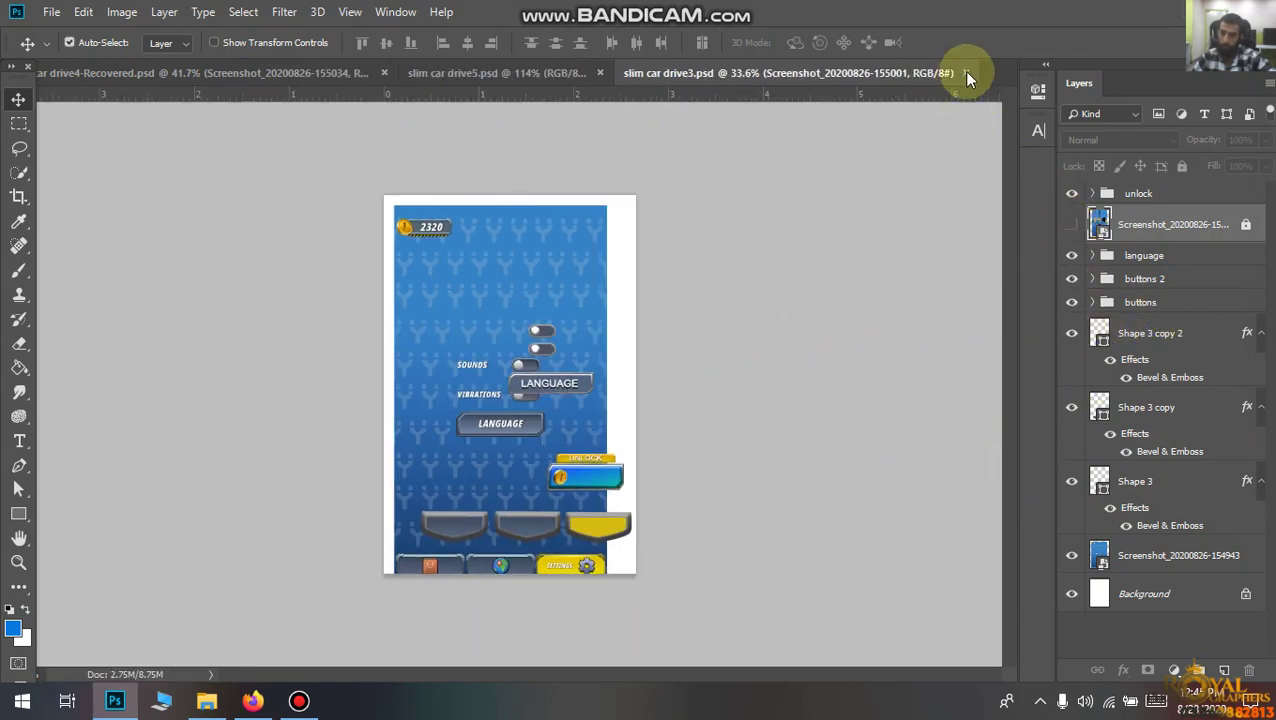
Close slim car drive3 and switch to slim car drive4-Recovered, cancelling a first save attempt.
left_click(966, 73)
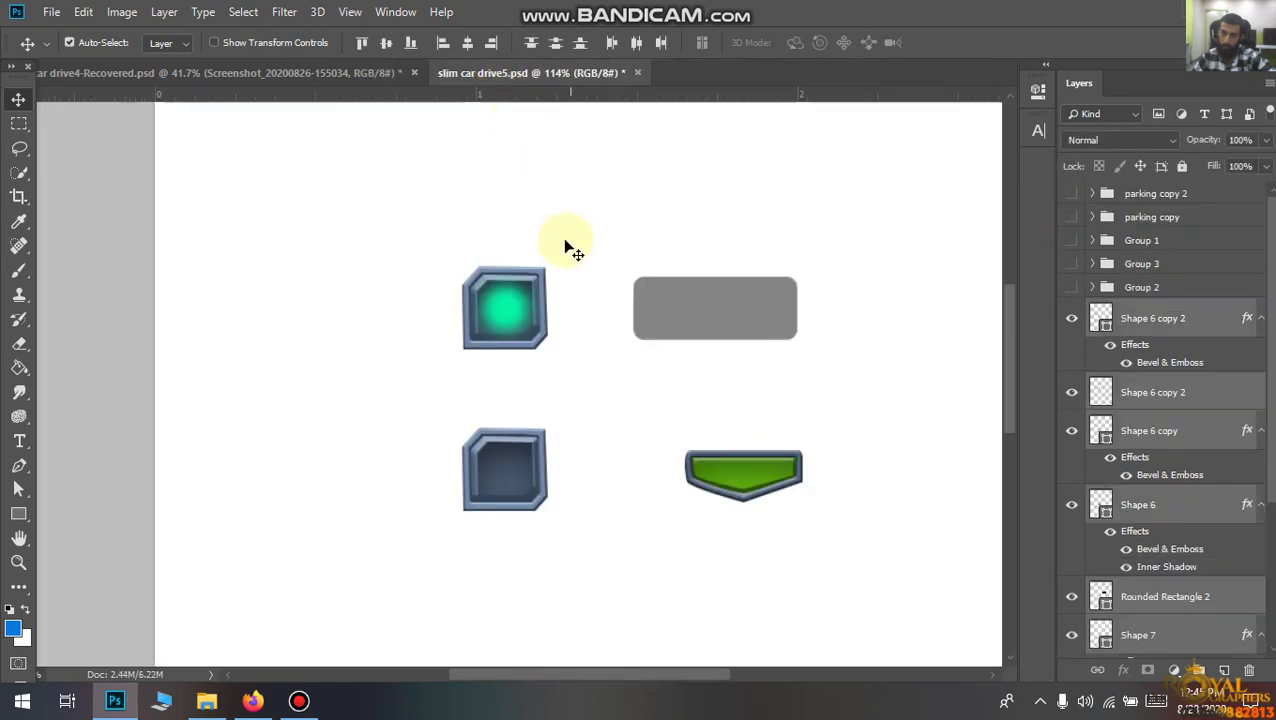
left_click(347, 74)
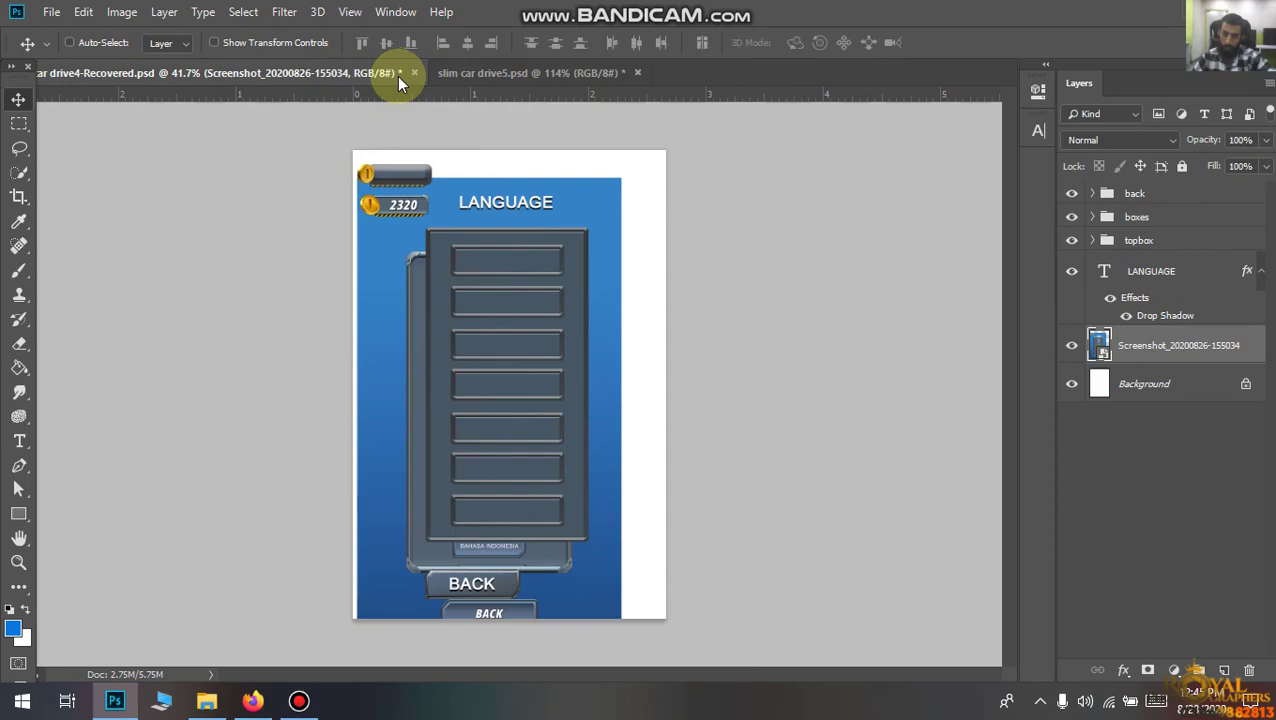
key("ctrl+s")
left_click_drag(1093, 35, 1150, 443)
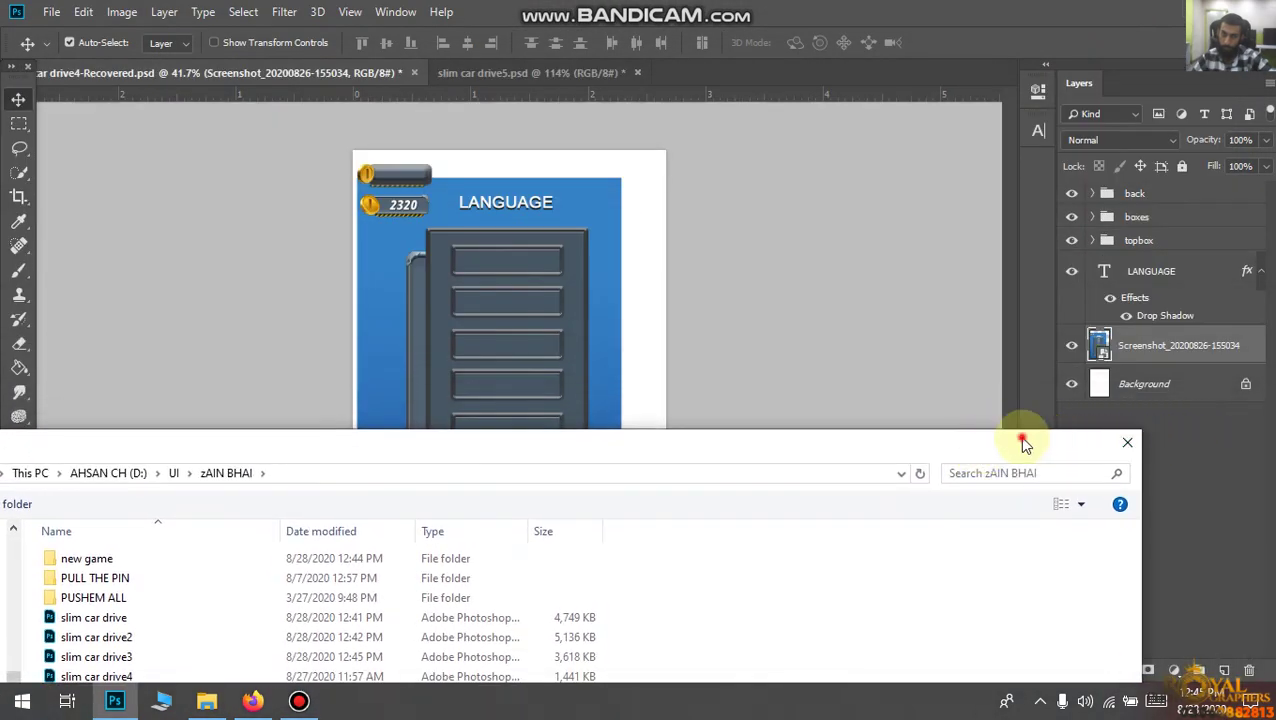
mouse_move(1025, 447)
left_mouse_down()
mouse_move(1178, 458)
mouse_move(1155, 281)
left_mouse_up()
double_click(1155, 281)
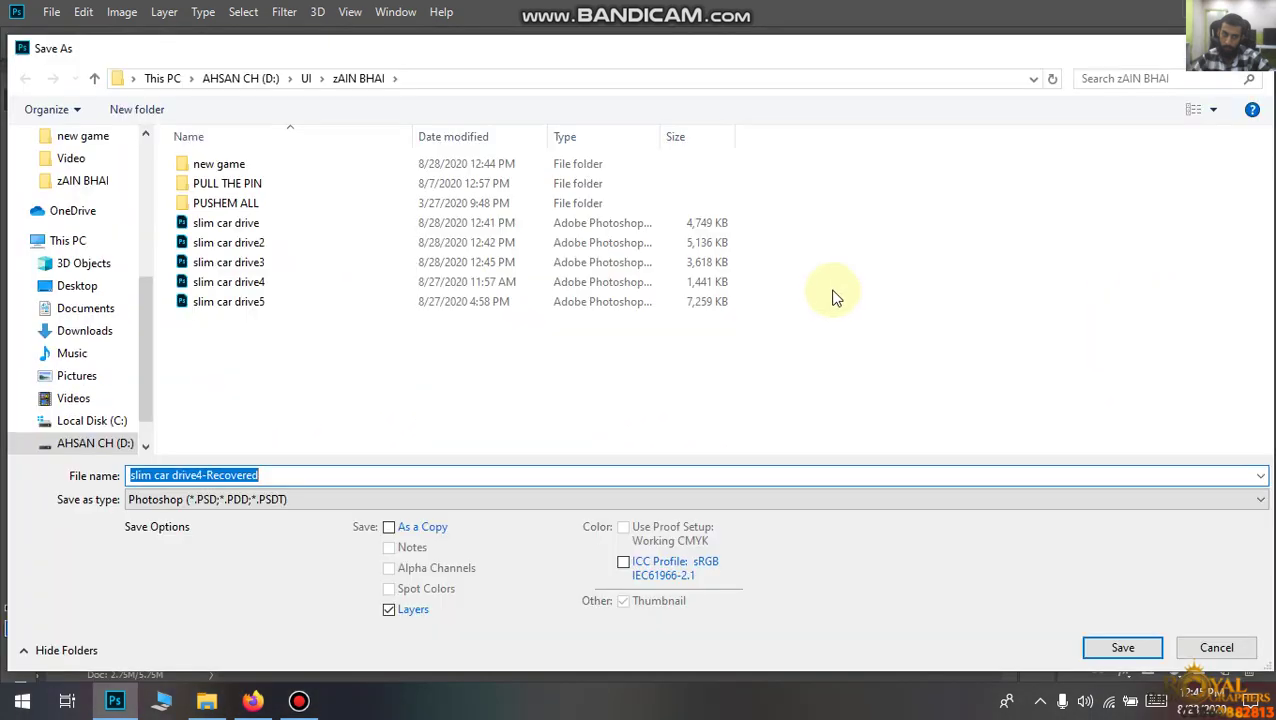
mouse_move(1063, 57)
left_mouse_down()
mouse_move(983, 458)
mouse_move(675, 688)
left_mouse_up()
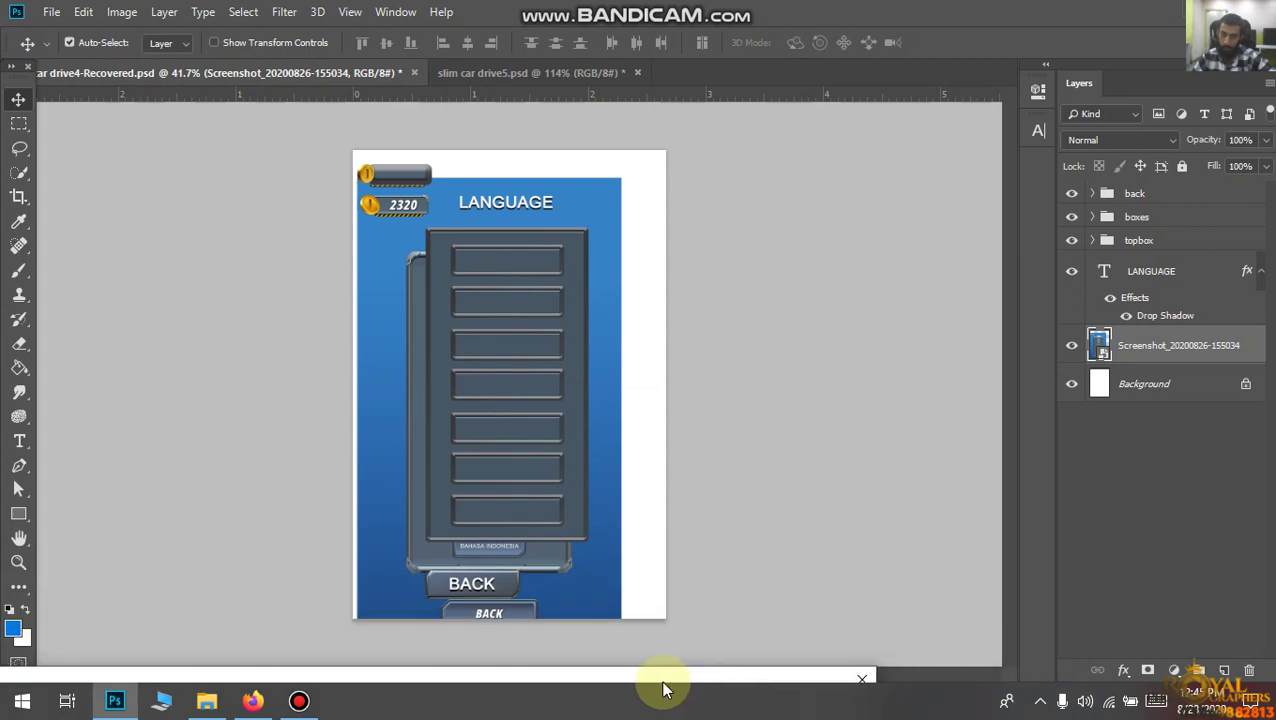
left_click(862, 679)
Hide the blue screenshot background layer in the language screen.
left_click(646, 501)
left_click(628, 480)
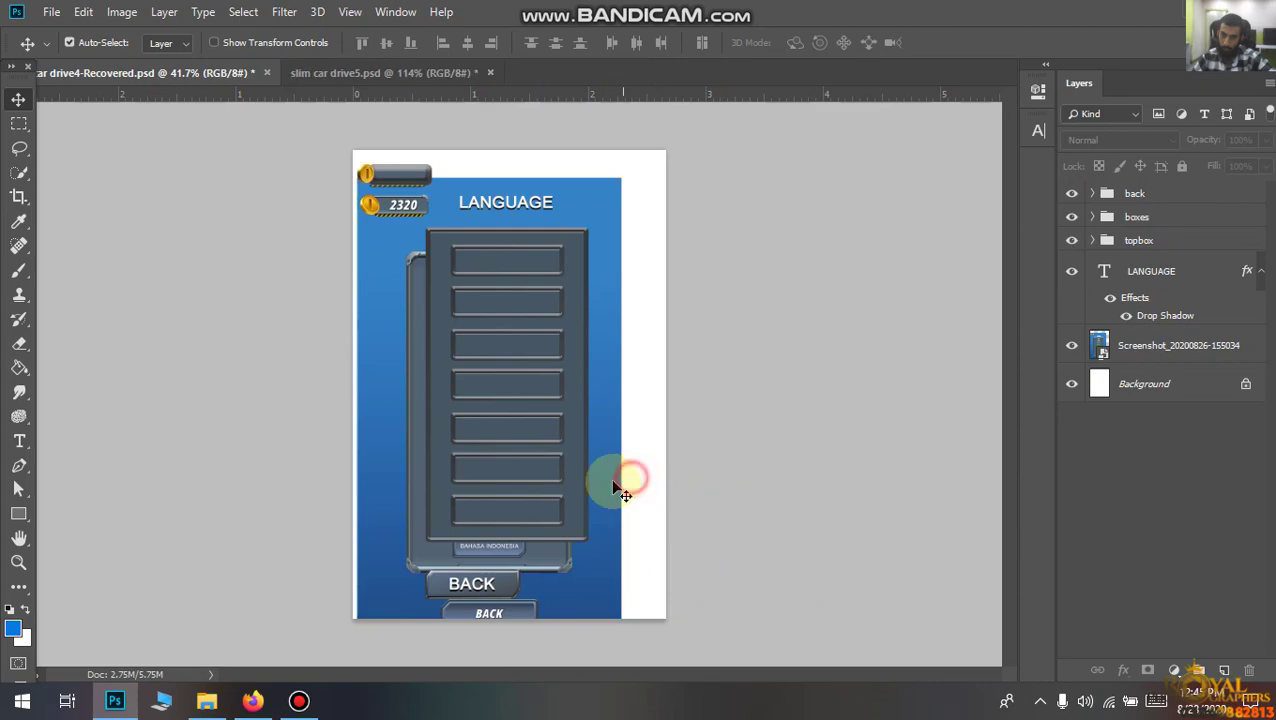
left_click(1095, 345)
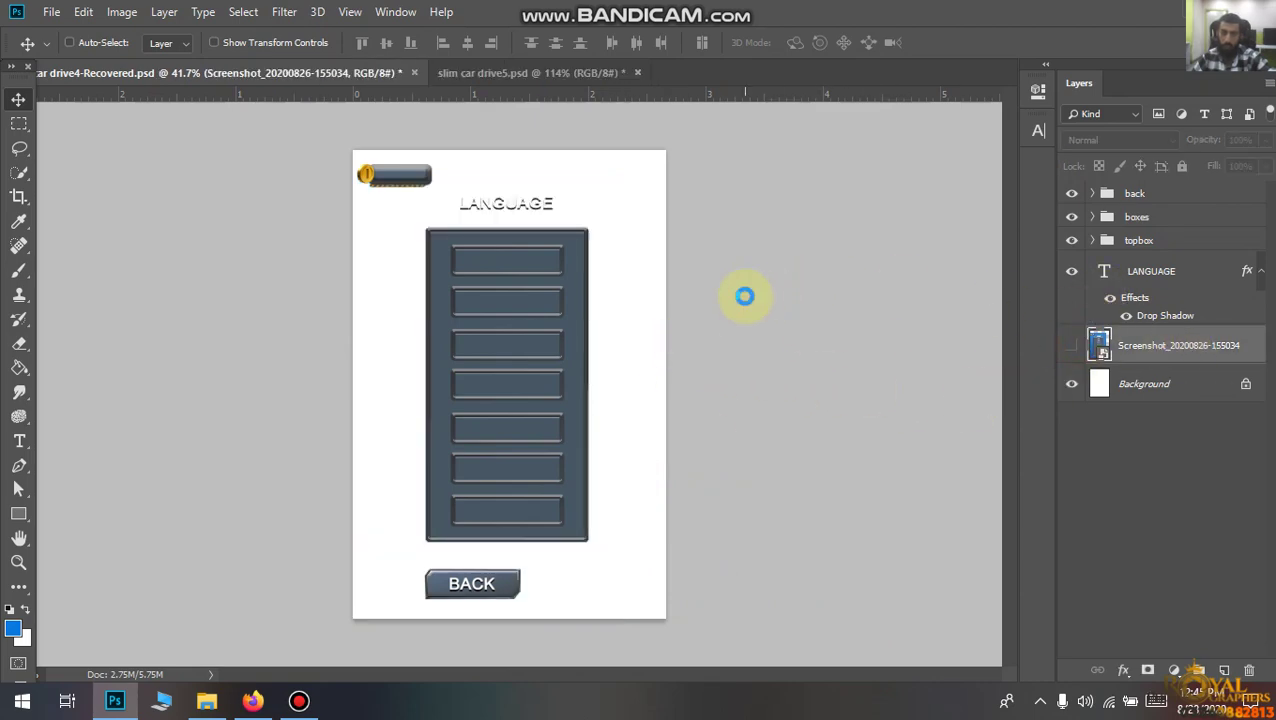
key("ctrl+shift+s")
mouse_move(664, 40)
left_mouse_down()
mouse_move(622, 258)
mouse_move(614, 207)
left_mouse_up()
double_click(614, 207)
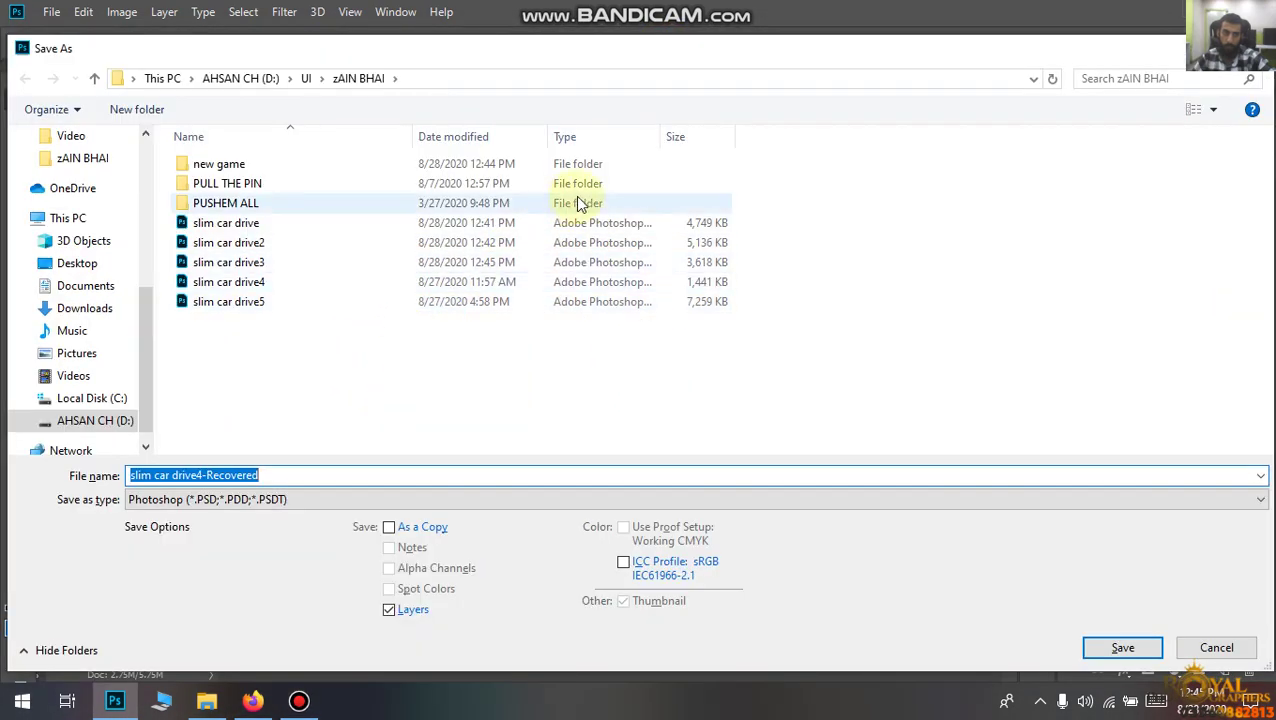
left_click_drag(895, 67, 715, 294)
double_click(715, 290)
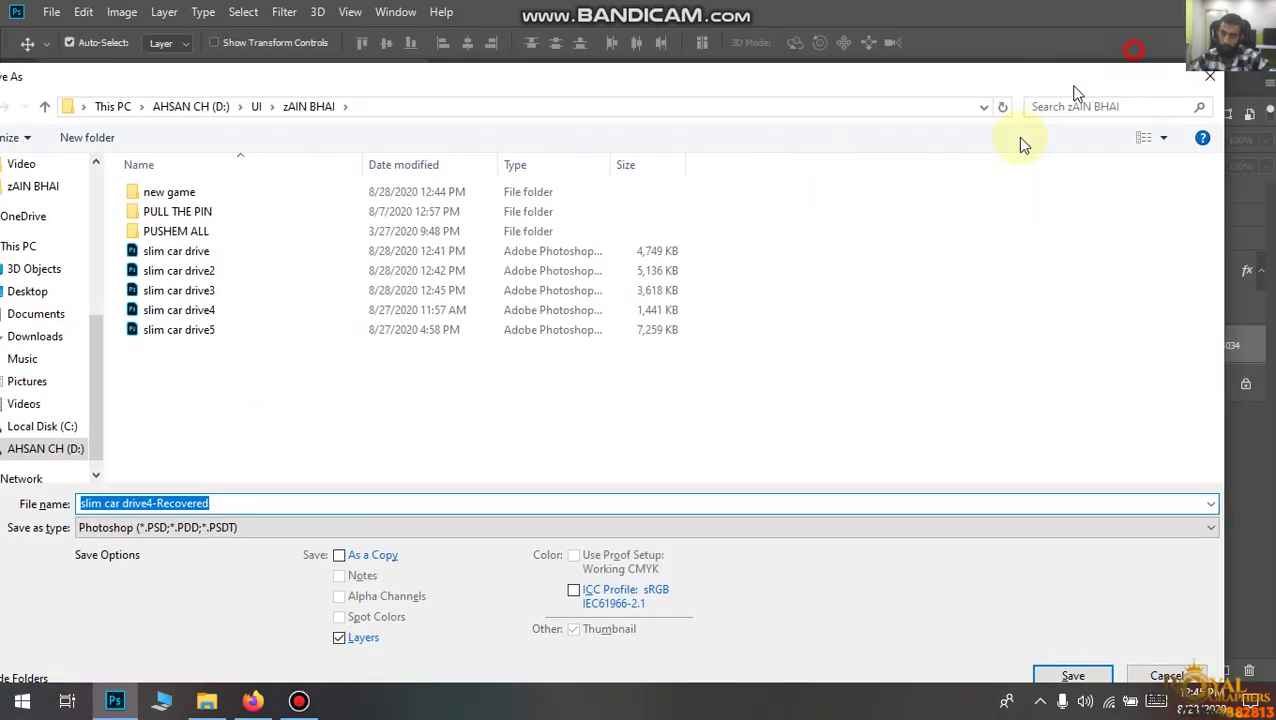
left_click_drag(1190, 48, 1153, 168)
left_click(1126, 160)
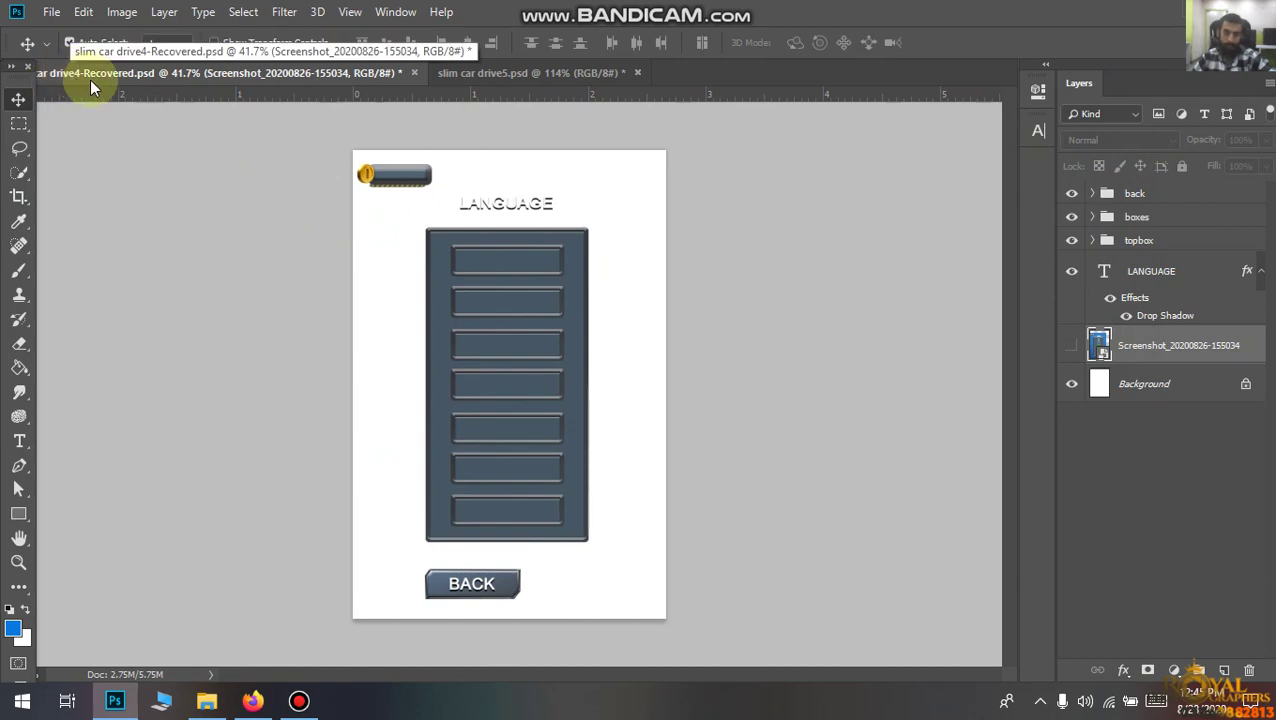
Save As over slim car drive4, confirming the replace and compatibility prompts.
key("ctrl+shift+s")
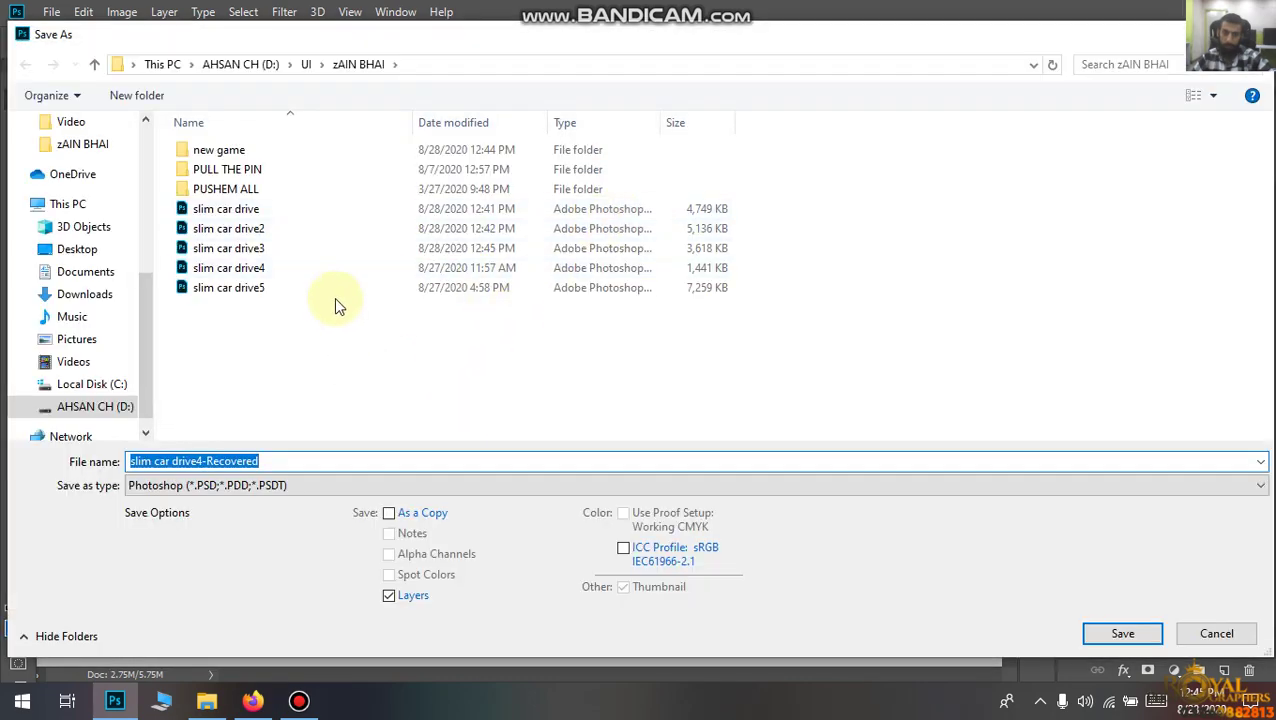
left_click(333, 258)
left_click(1146, 632)
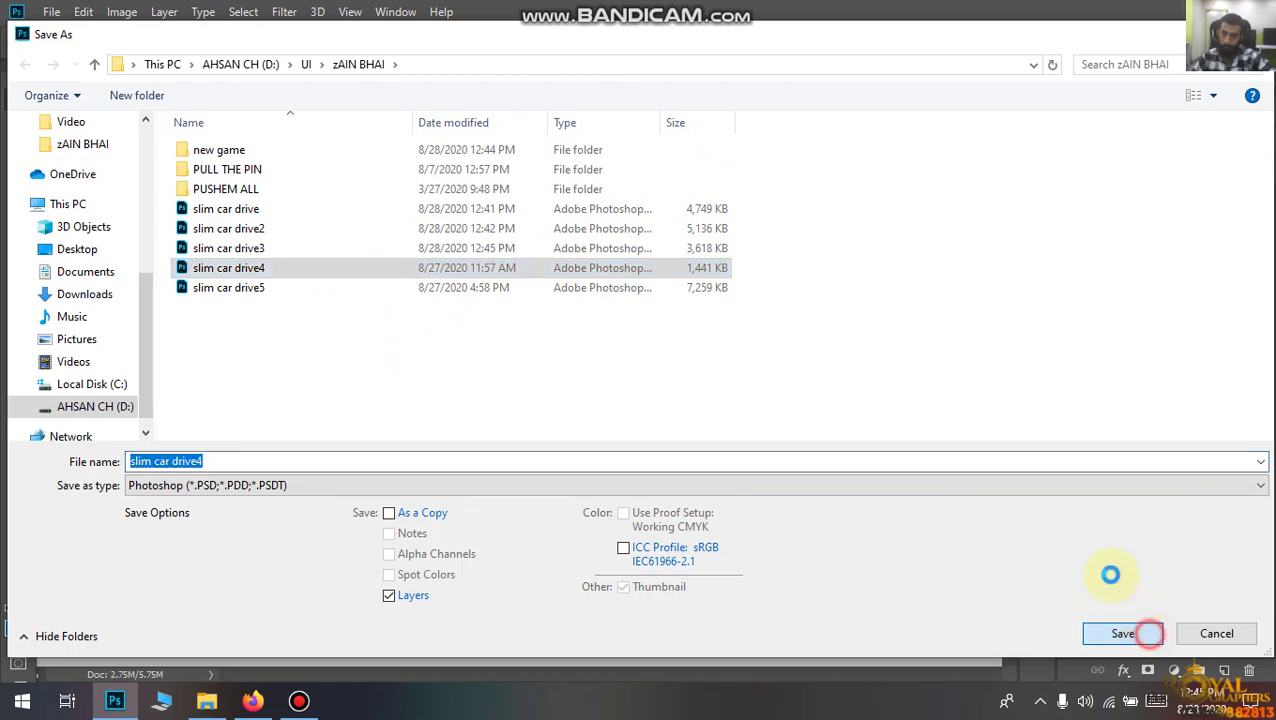
left_click(690, 353)
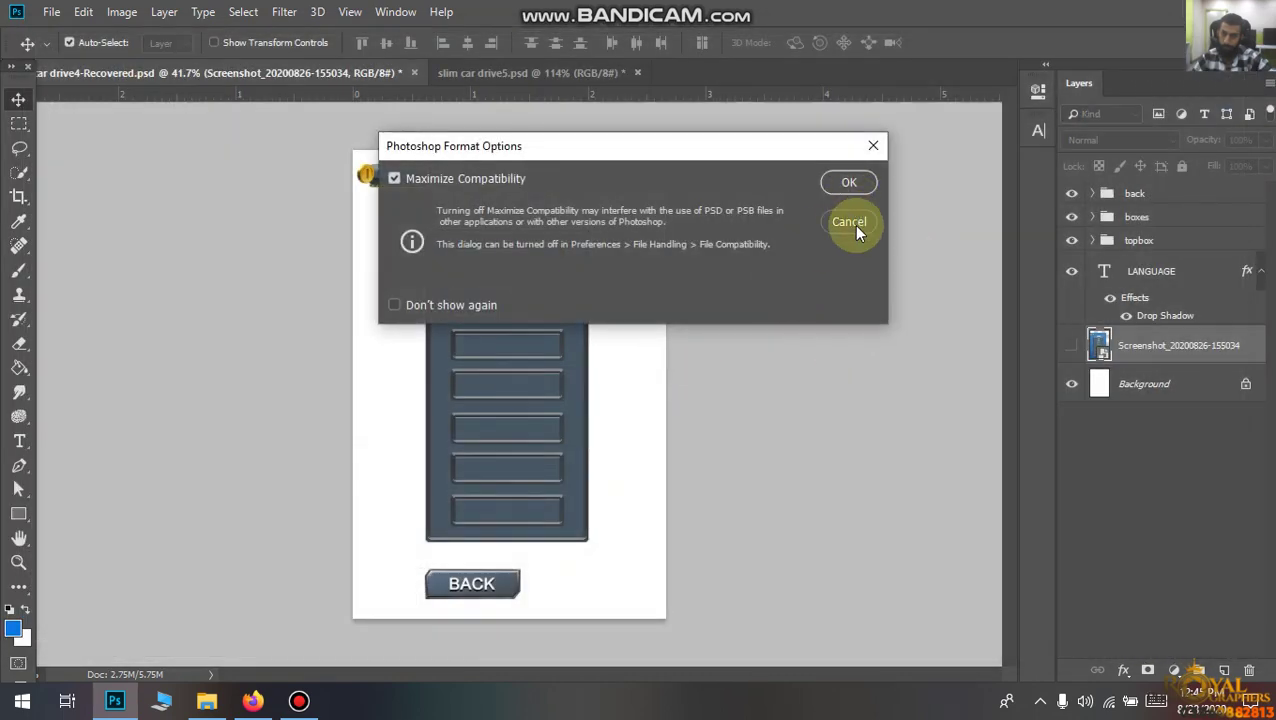
left_click(870, 190)
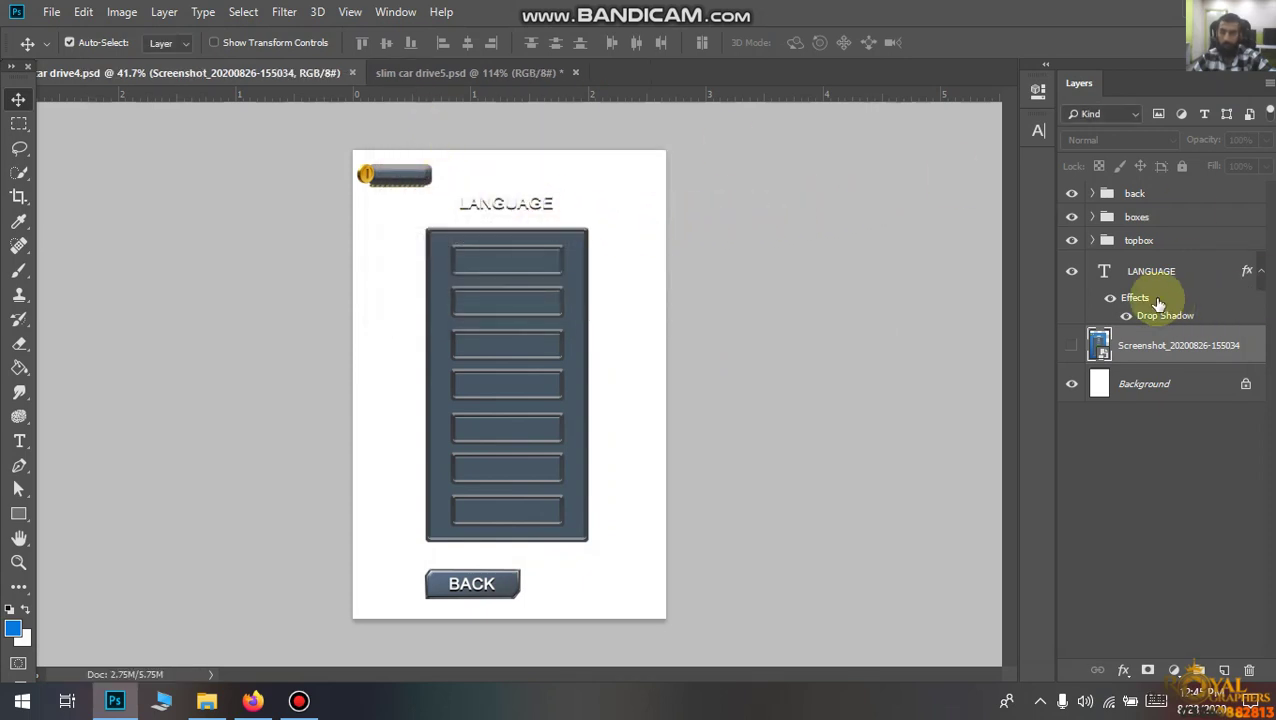
Close slim car drive4 and check the saved slim car drive files in the design folder.
left_click(353, 73)
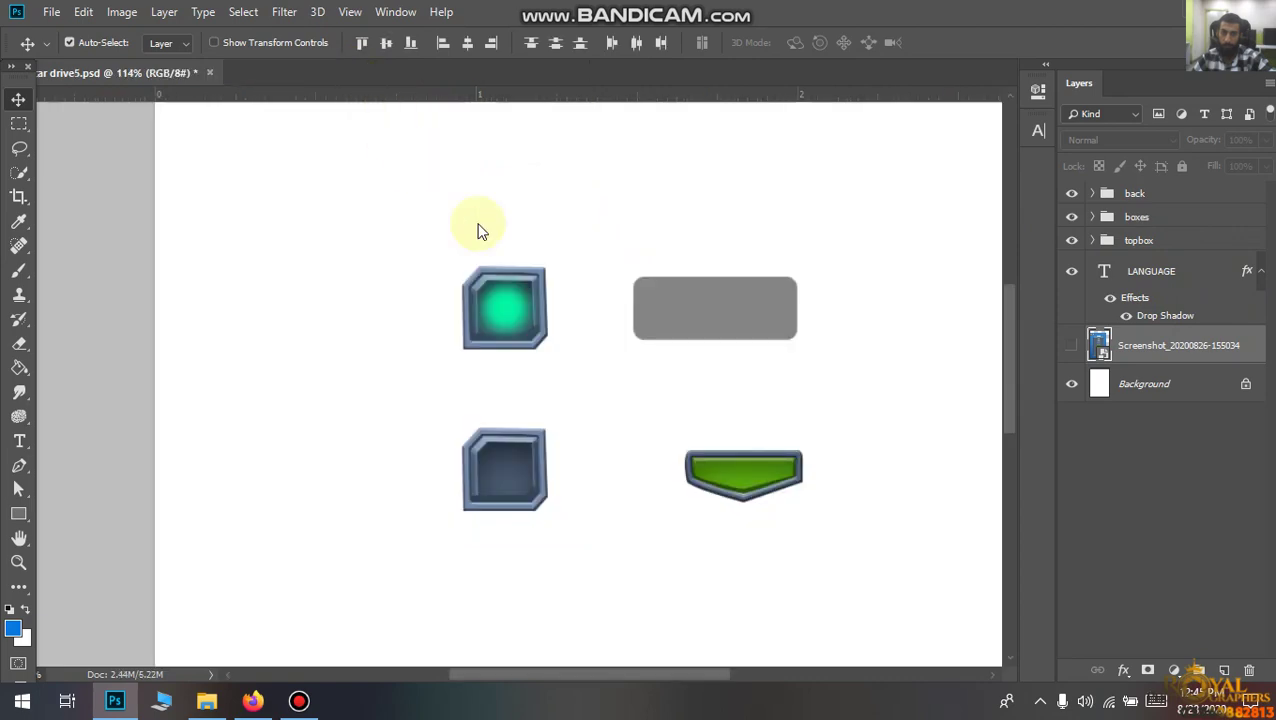
left_click(218, 694)
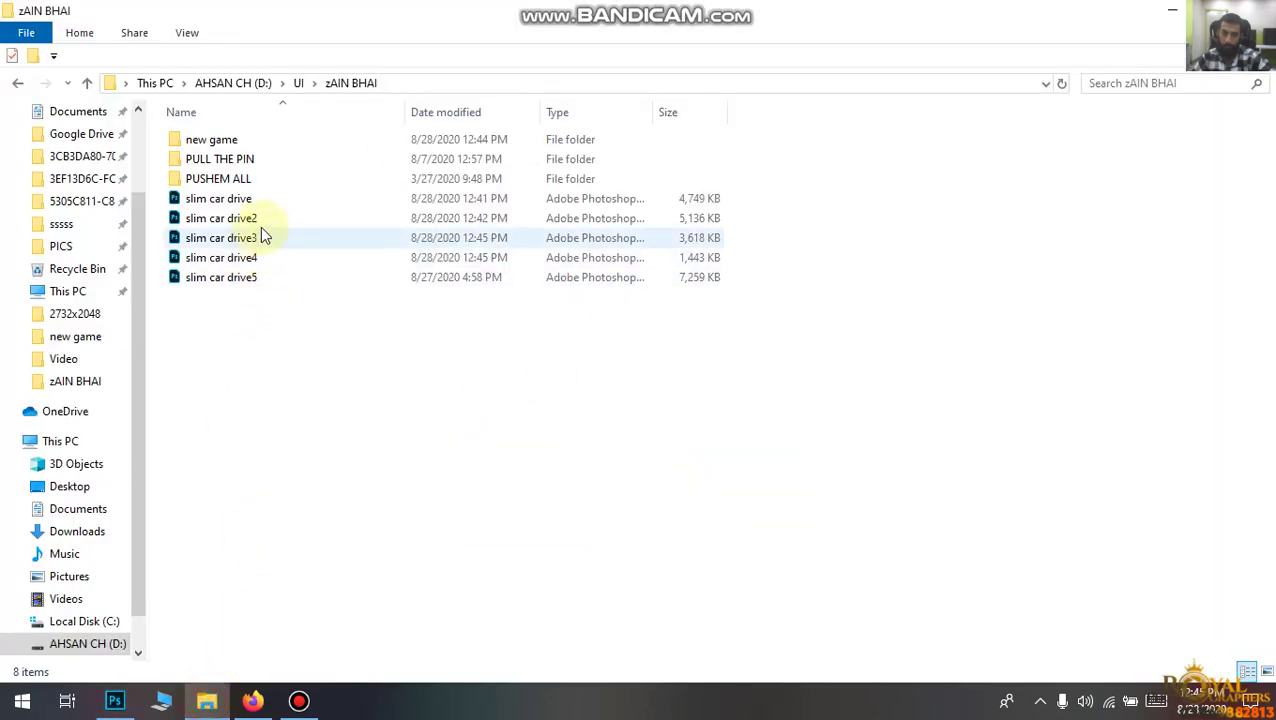
left_click(258, 258)
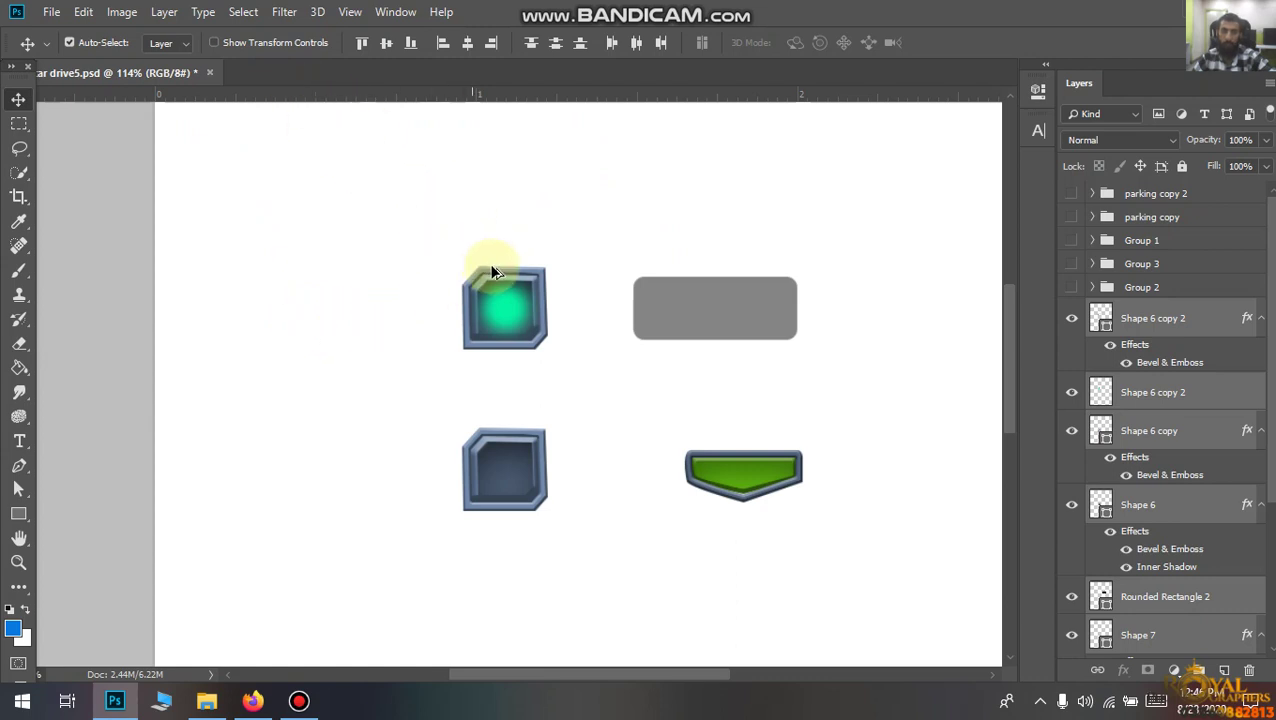
Group the top-left square shape's layers into Group 4 and the lower-left's into Group 5.
scroll(493, 272, "down", 3)
left_click(498, 256)
left_click_drag(444, 265, 544, 349)
key("ctrl+g")
left_click_drag(462, 368, 560, 455)
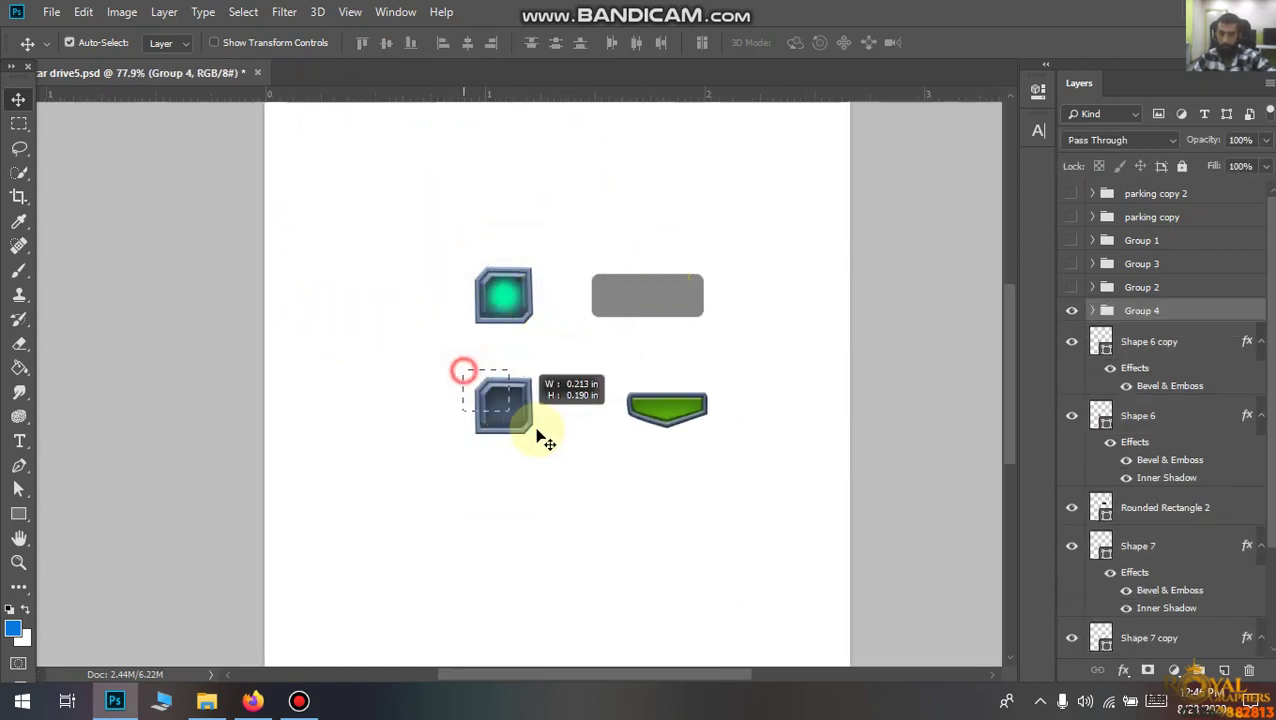
key("ctrl+g")
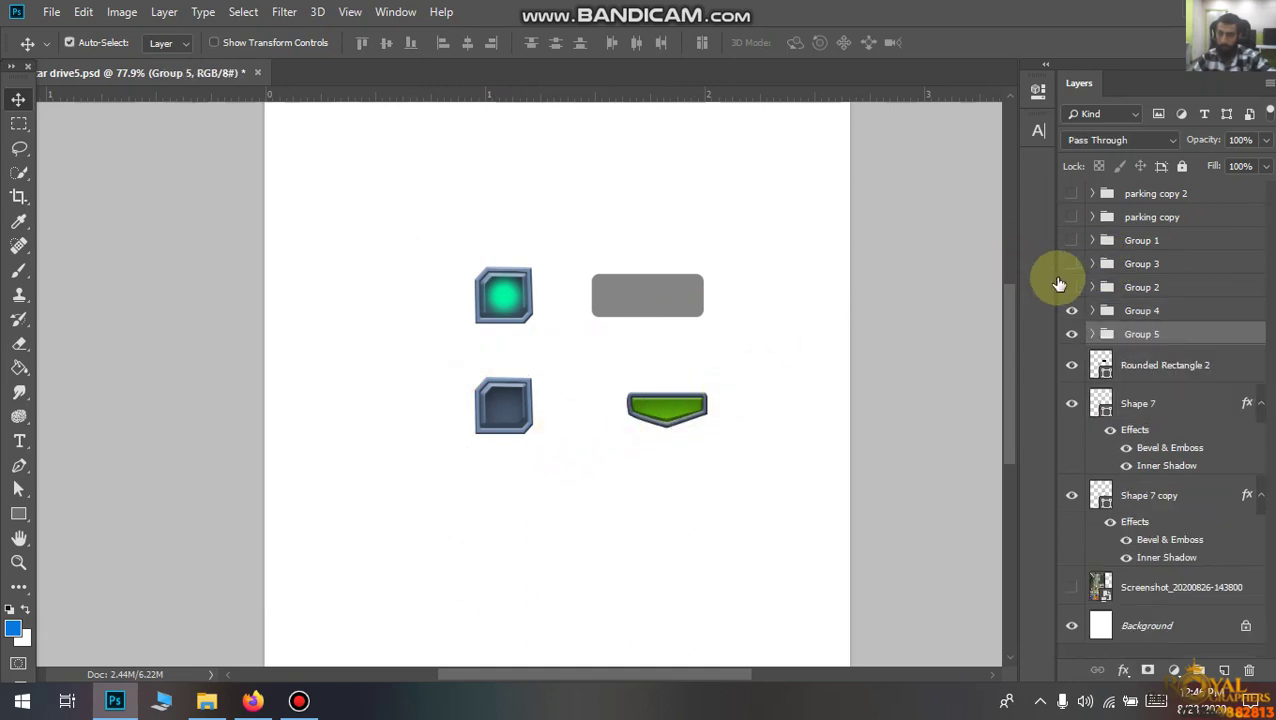
Show the parking and group folders and group the two Shape 7 layers into Group 6.
left_click_drag(1072, 193, 1075, 264)
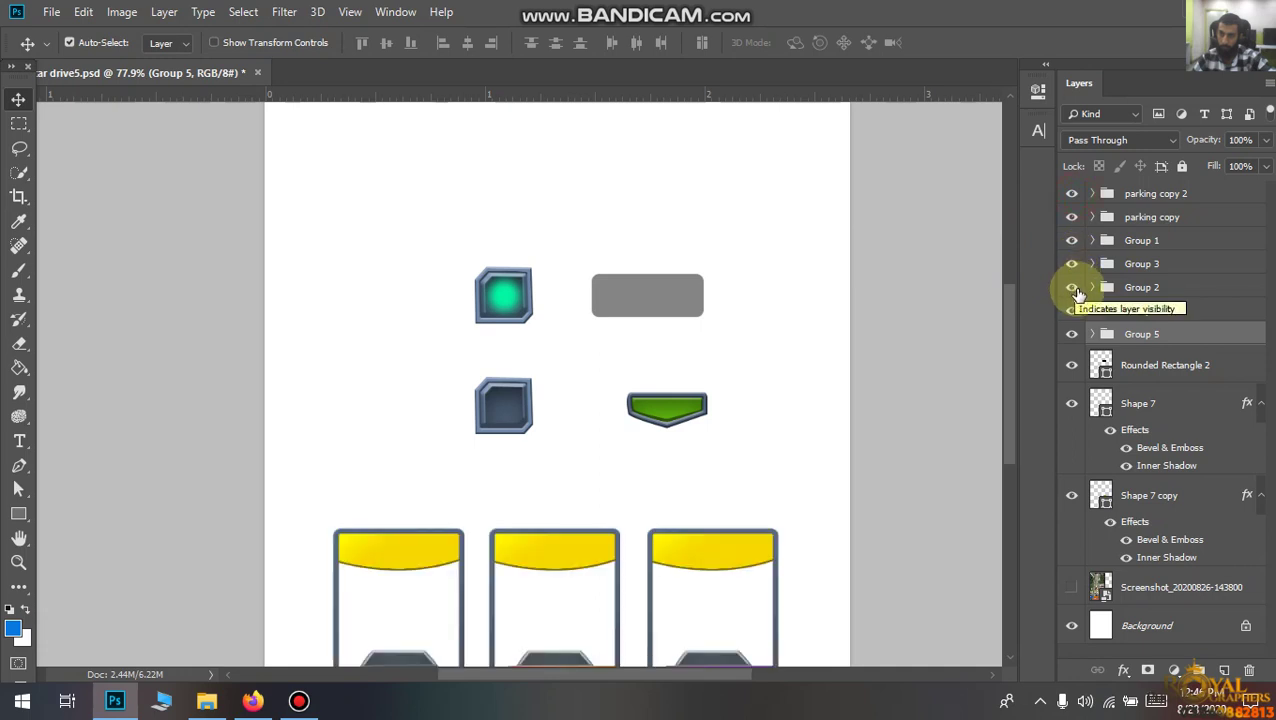
scroll(1075, 310, "down", 2)
left_click(672, 355)
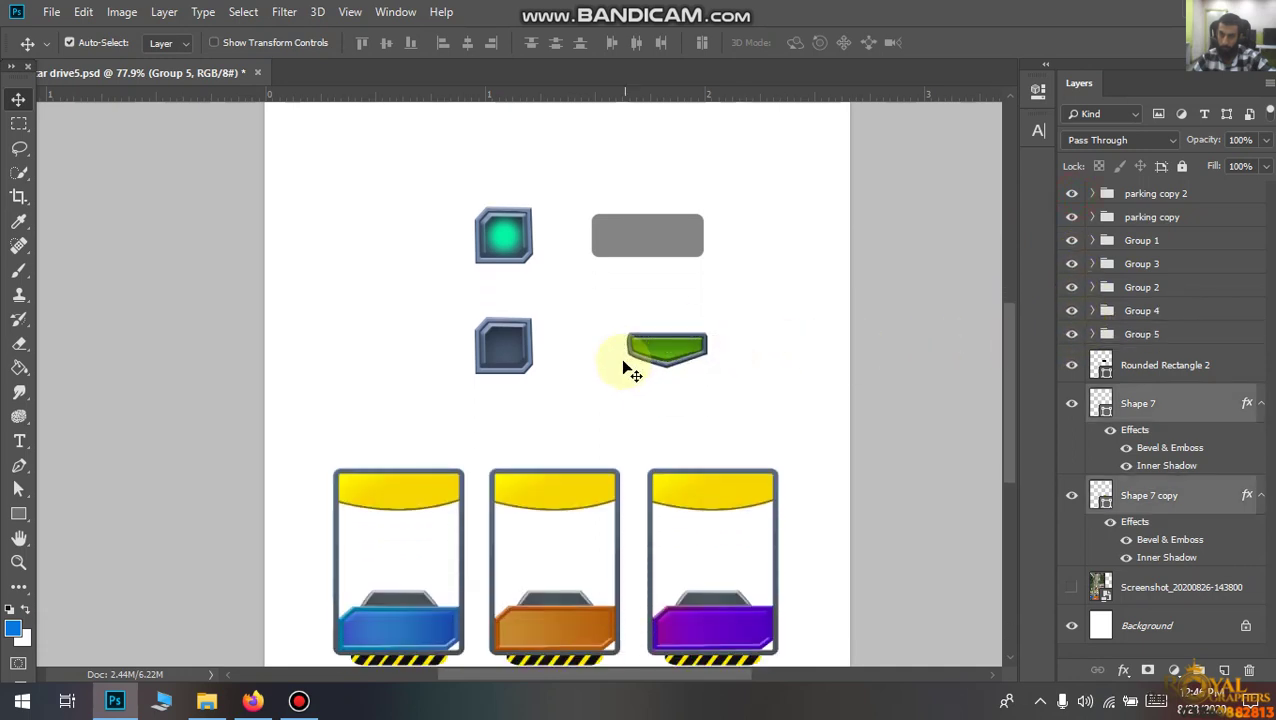
key("ctrl+g")
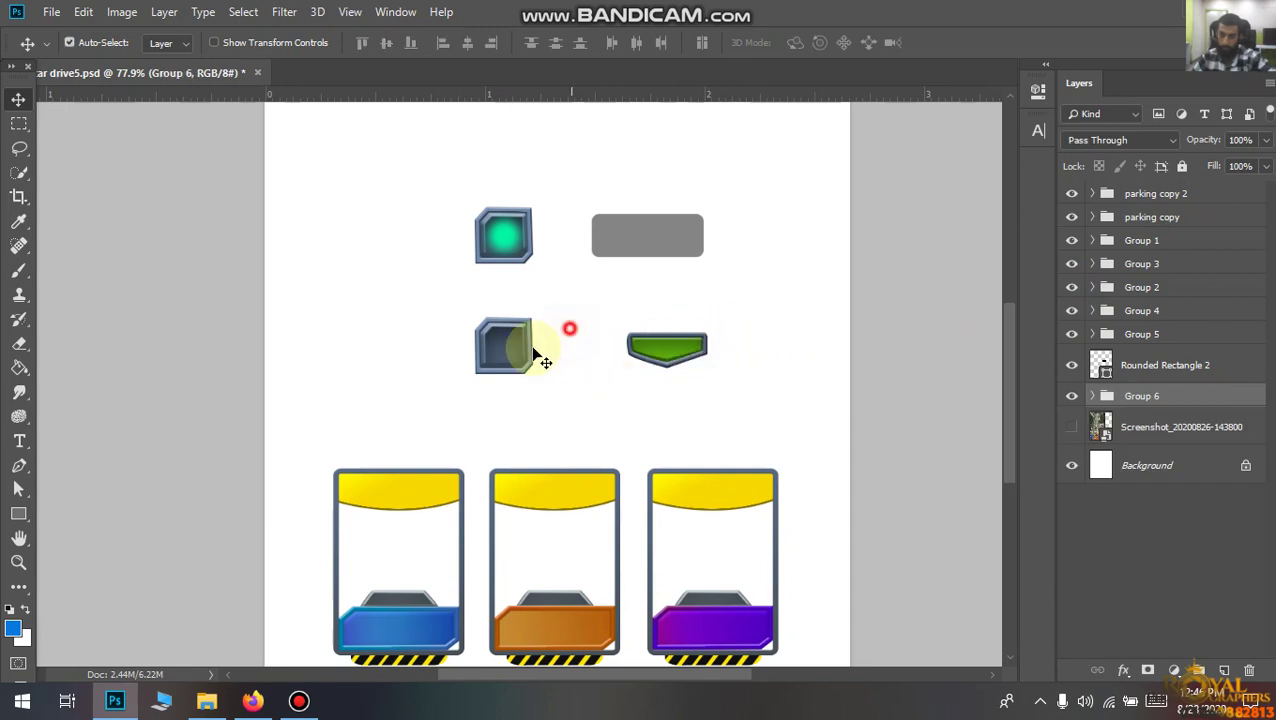
Inspect Group 5, make the game screenshot visible, and select parking copy 2 through Screenshot.
left_click(535, 355)
left_click(712, 285)
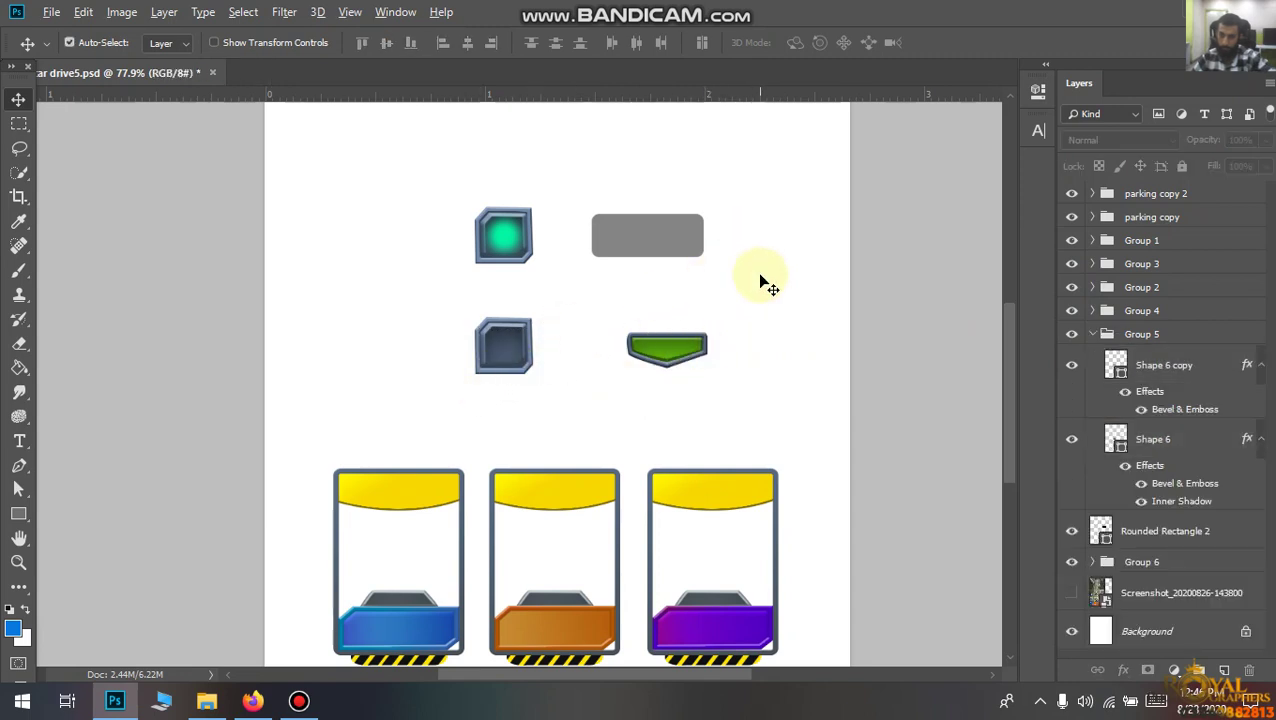
scroll(757, 272, "down", 3)
scroll(783, 276, "down", 2)
left_click(1093, 334)
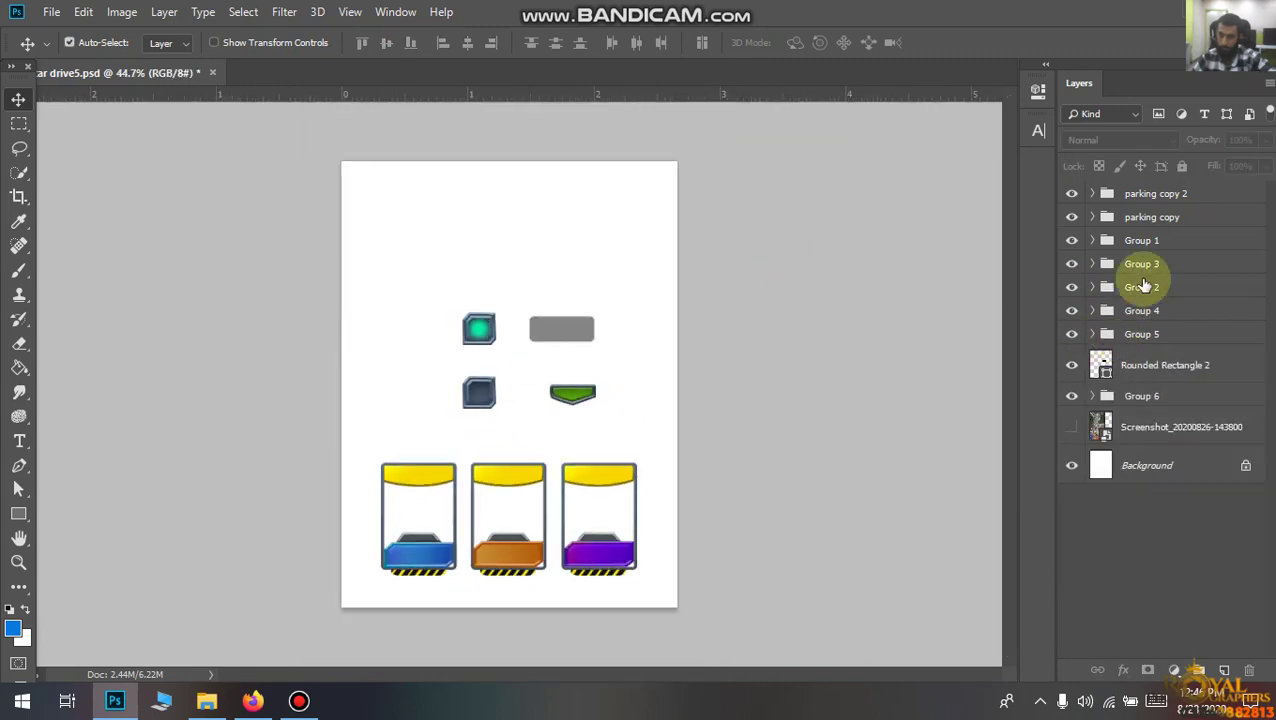
left_click(1150, 193)
left_click(1071, 427)
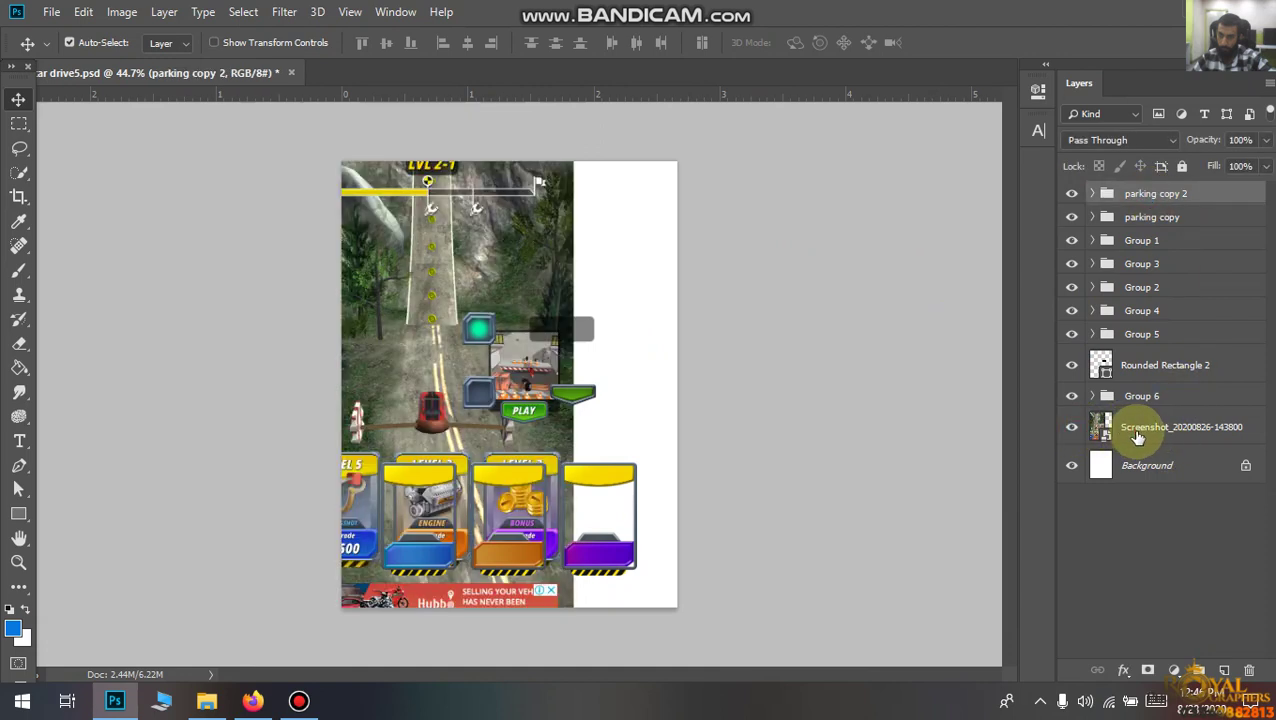
left_click(1140, 435, "shift")
Quick Export the selected layers as PNGs into a new 'levels' folder inside new game.
right_click(1173, 408)
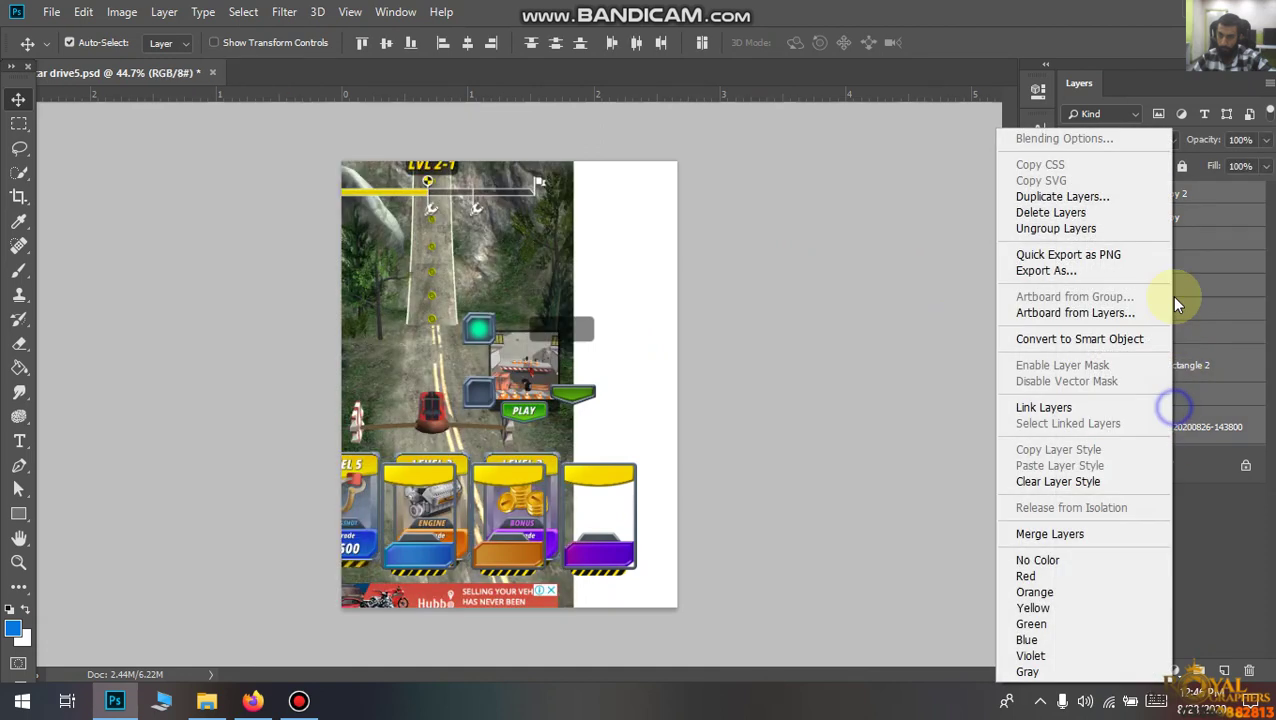
left_click(1043, 256)
left_click(1043, 256)
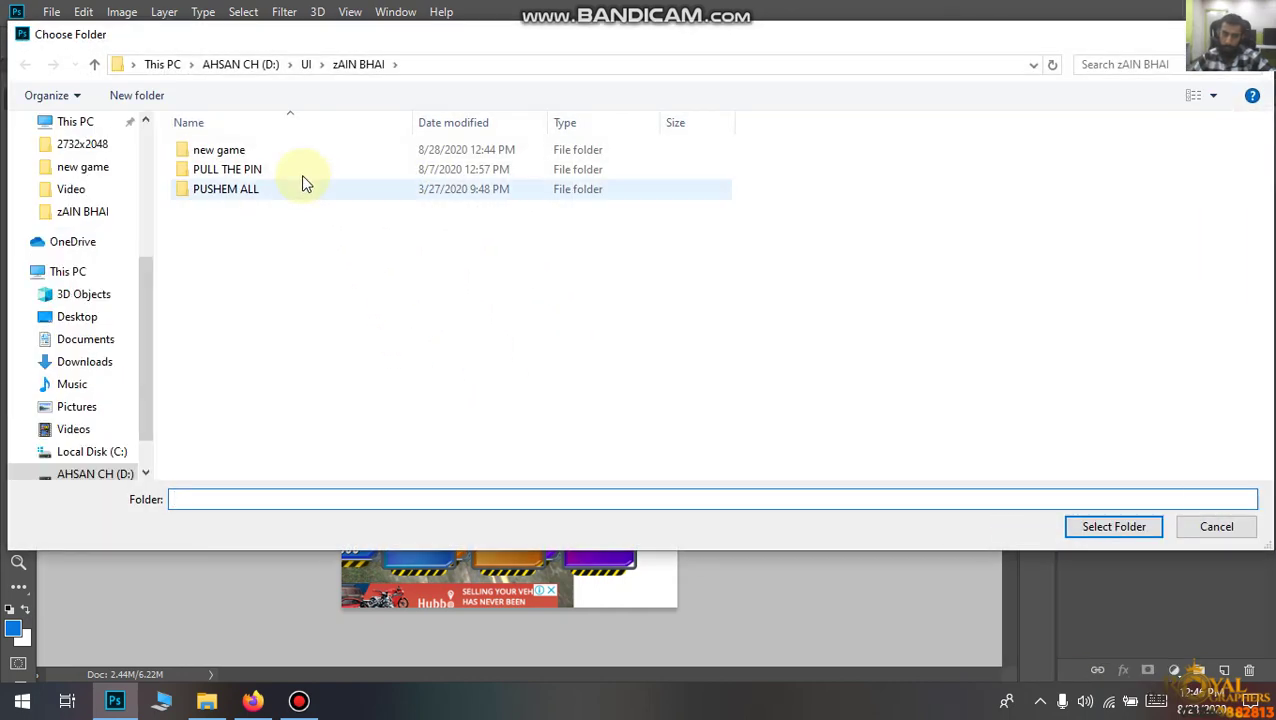
double_click(200, 150)
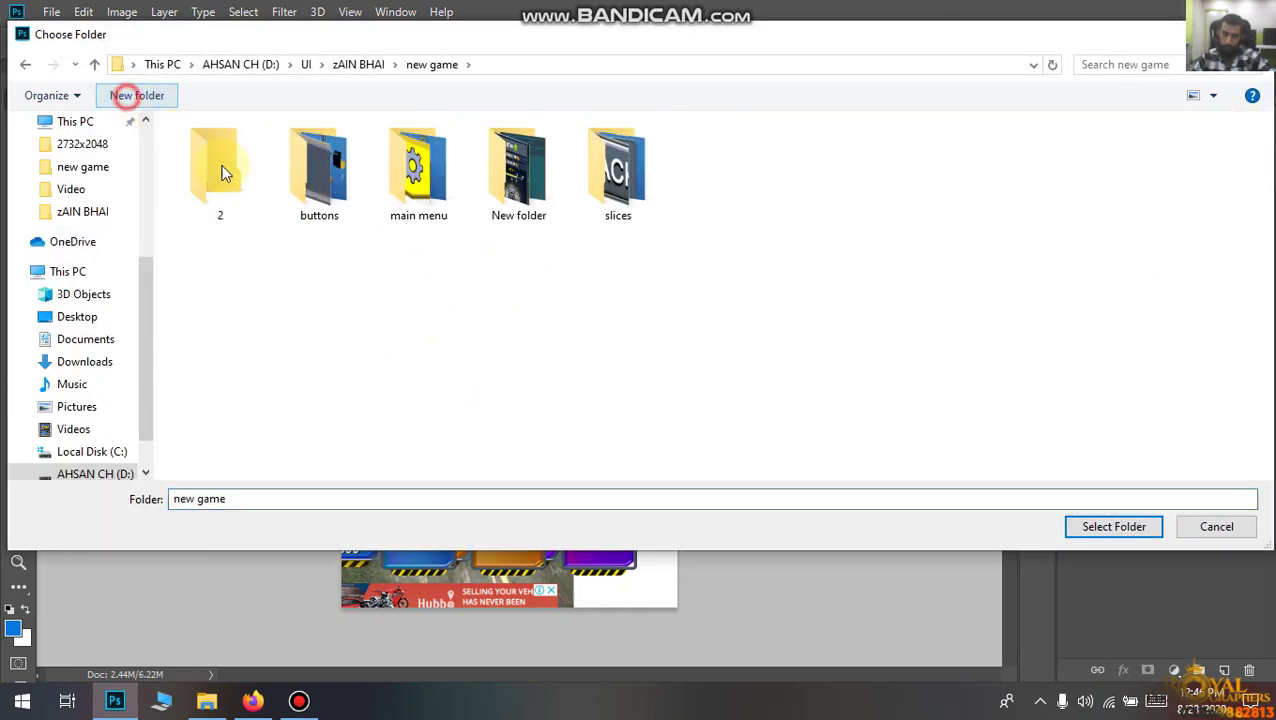
left_click(130, 95)
key("BackSpace")
type("levels")
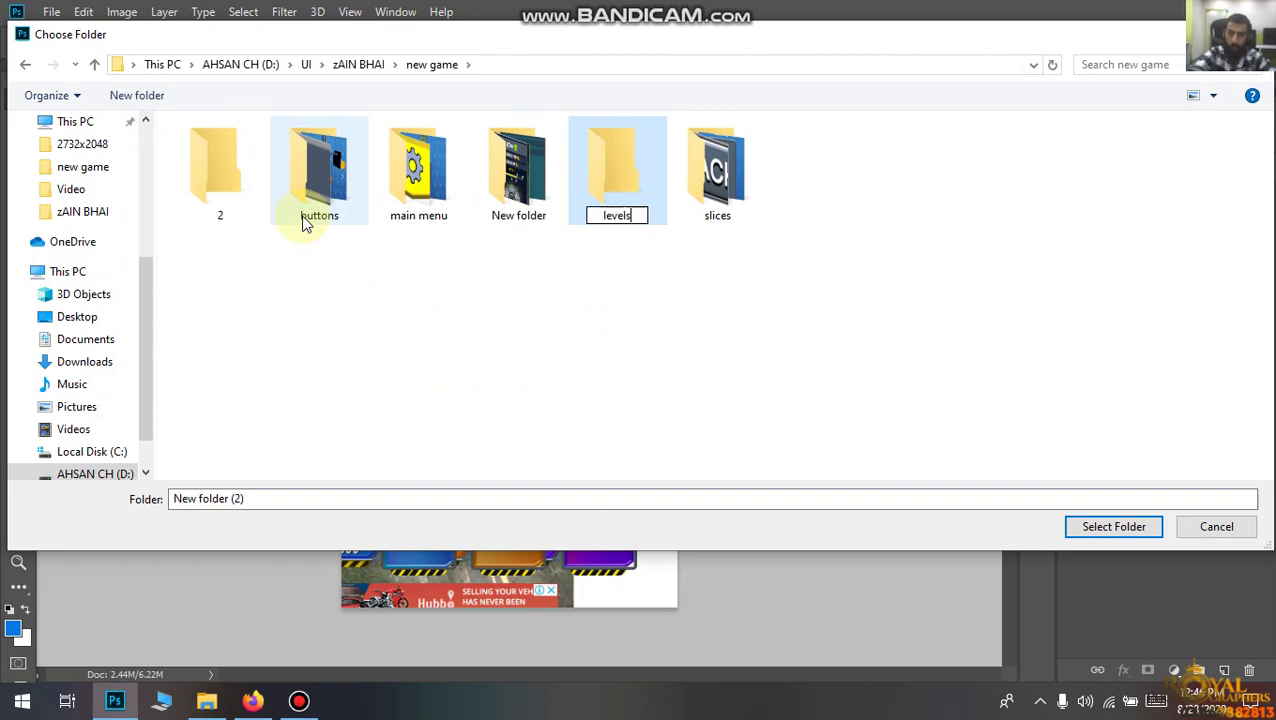
key("Return")
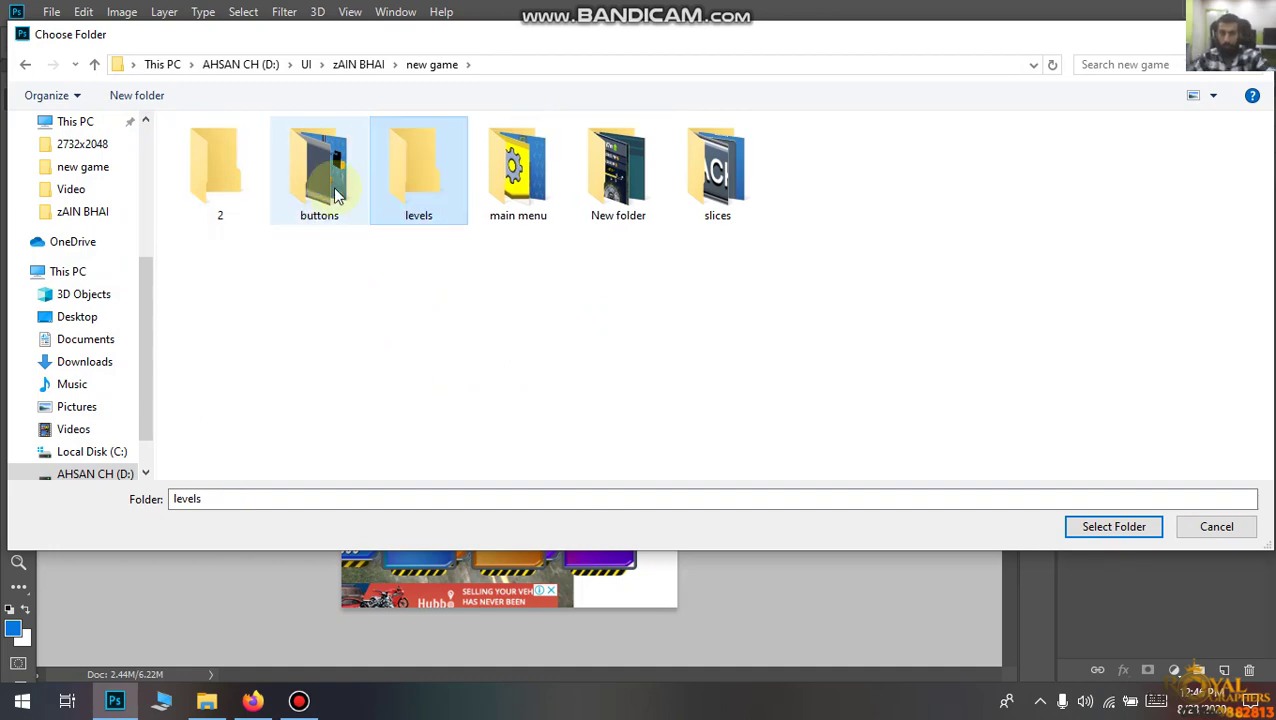
double_click(390, 190)
left_click(1112, 527)
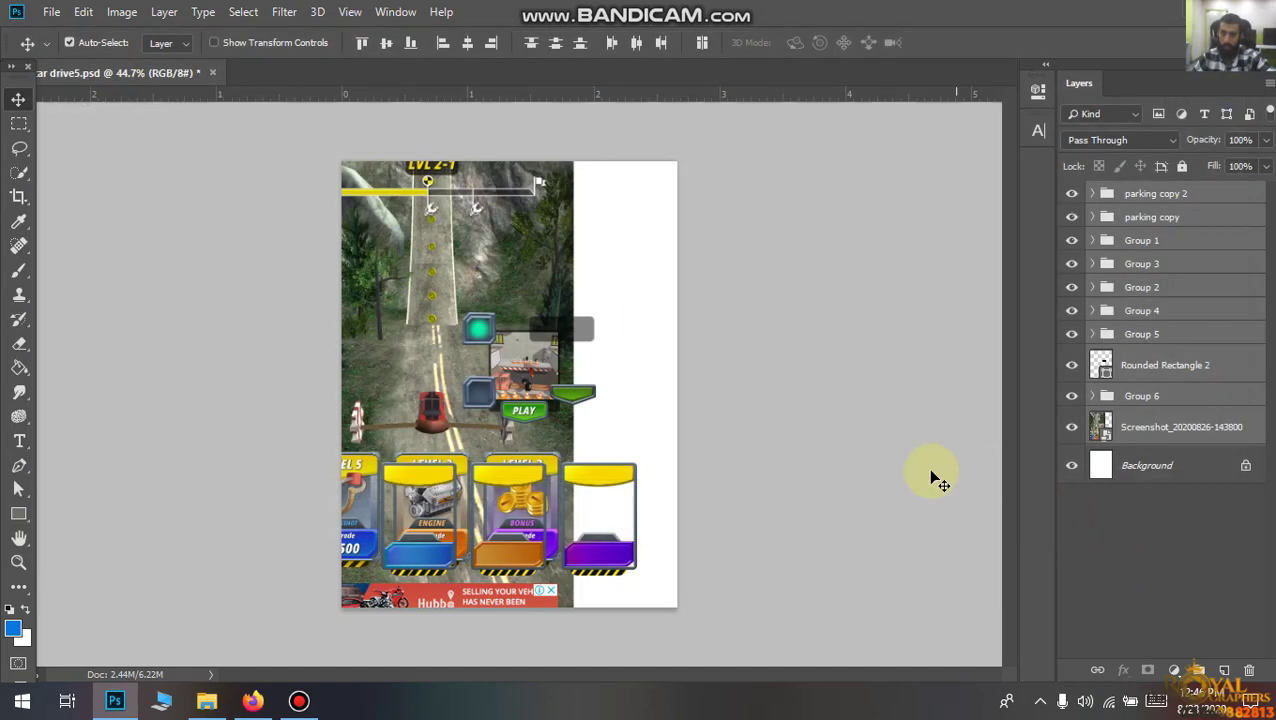
Hide the game screenshot layer and nudge the buttons and artwork slightly into position.
mouse_move(588, 279)
left_mouse_down()
mouse_move(590, 267)
mouse_move(528, 262)
left_mouse_up()
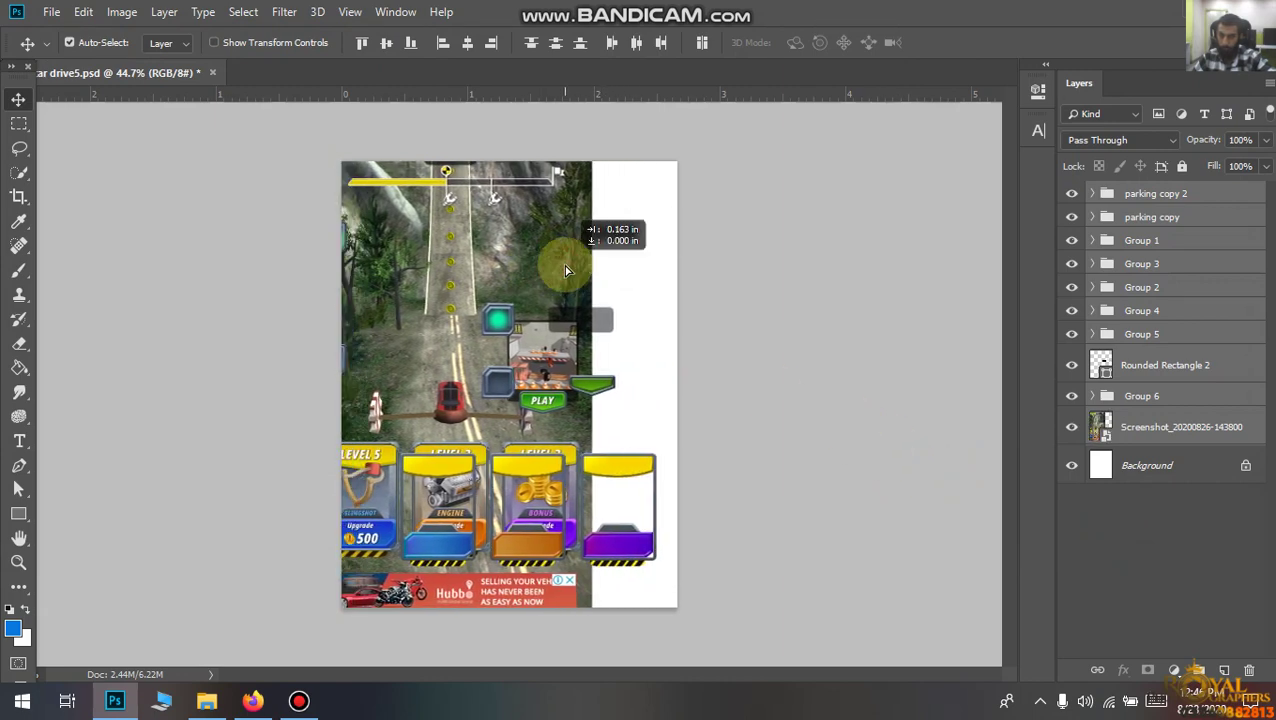
left_click(1073, 428)
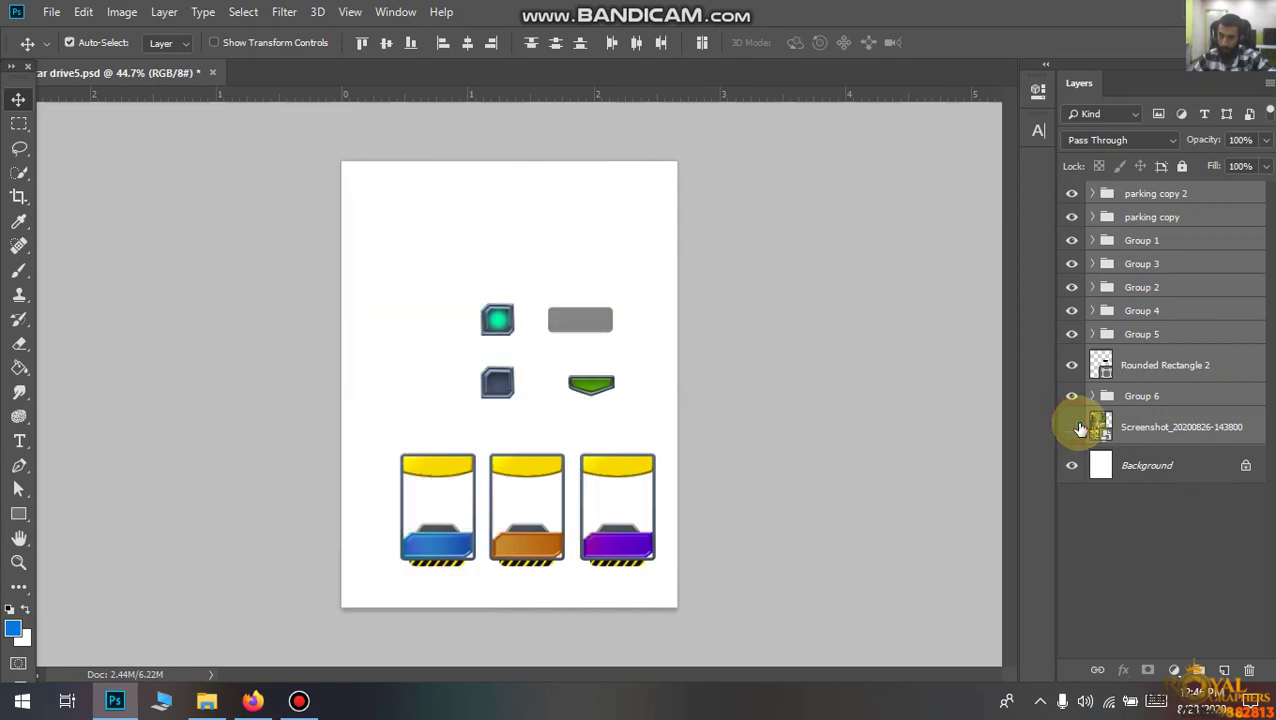
left_click_drag(558, 322, 552, 338)
key("shift+Left")
key("shift+Left")
key("shift+Left")
left_click(664, 306)
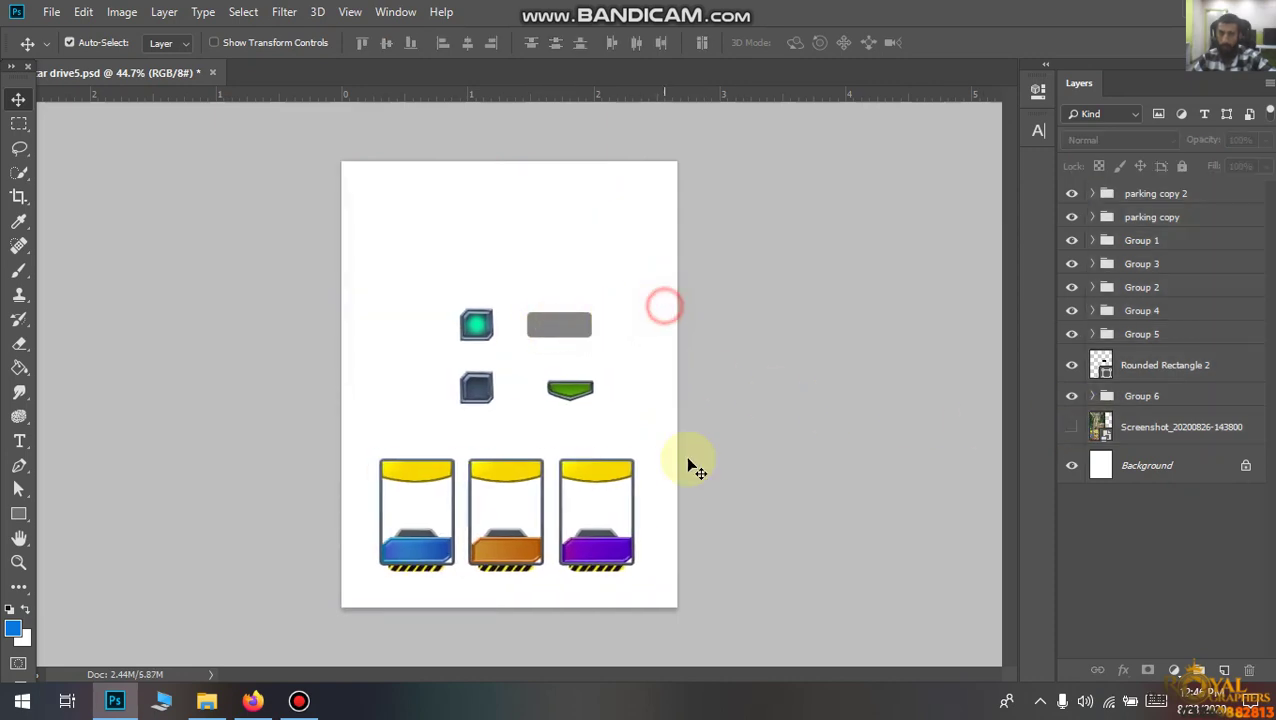
scroll(590, 480, "up", 2)
scroll(590, 505, "down", 1)
scroll(585, 505, "up", 1)
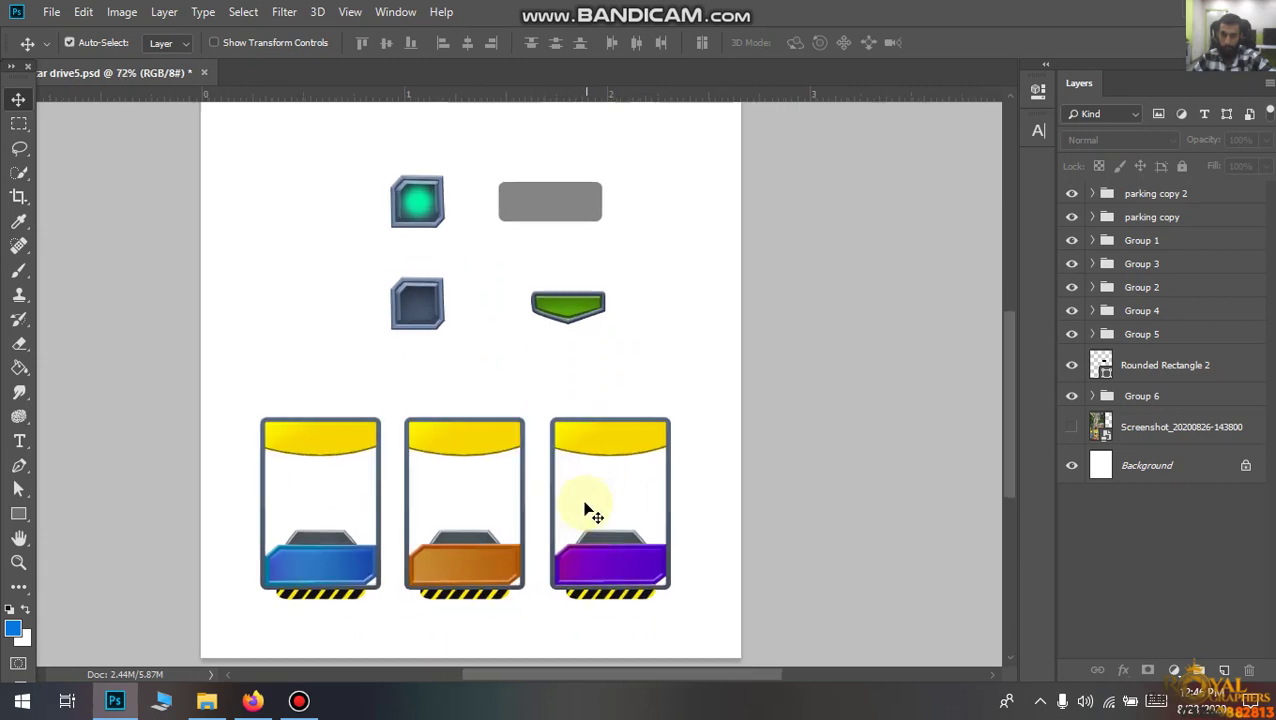
scroll(588, 500, "down", 1)
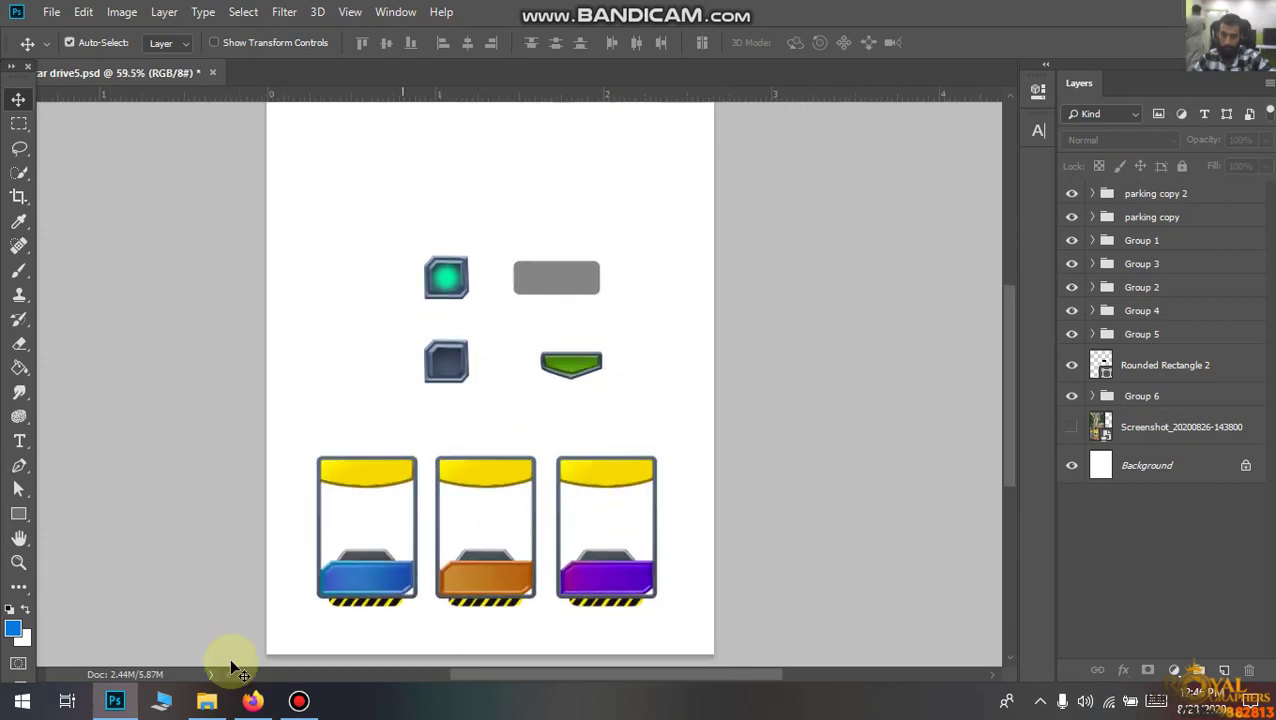
In the new game folder, confirm folder 2 is empty and delete it.
left_click(298, 703)
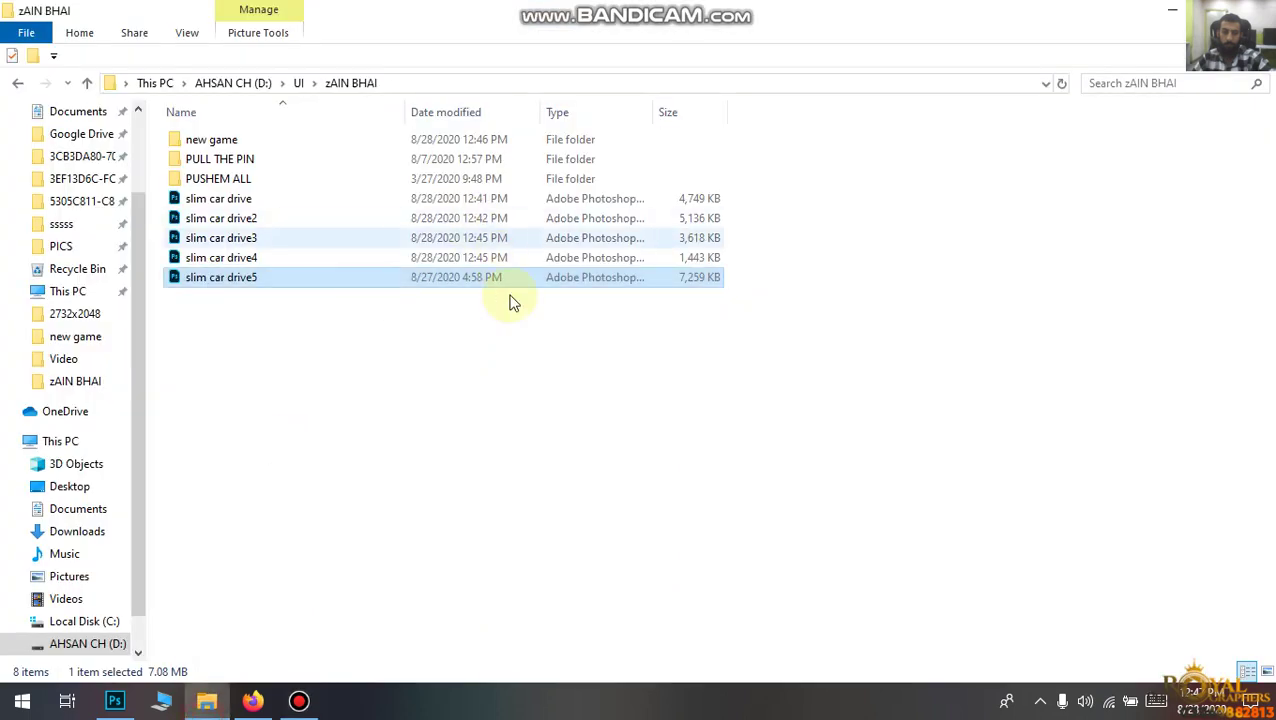
double_click(265, 141)
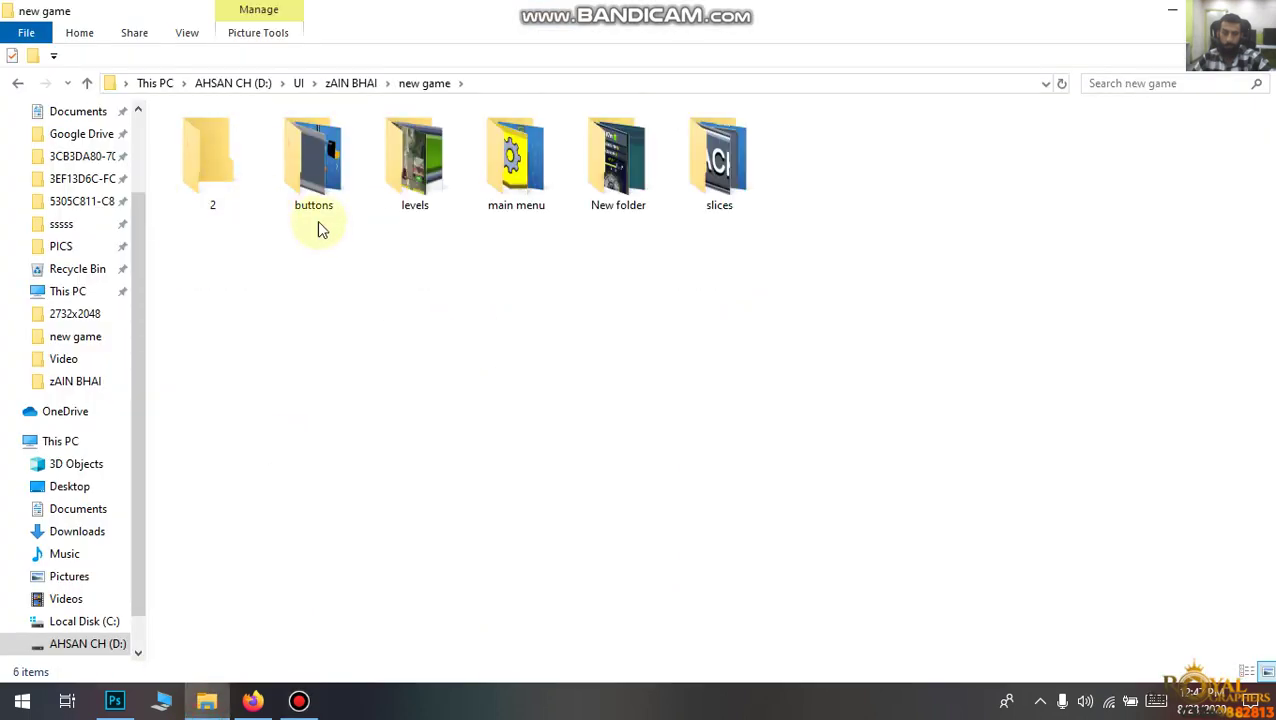
double_click(236, 174)
left_click(87, 83)
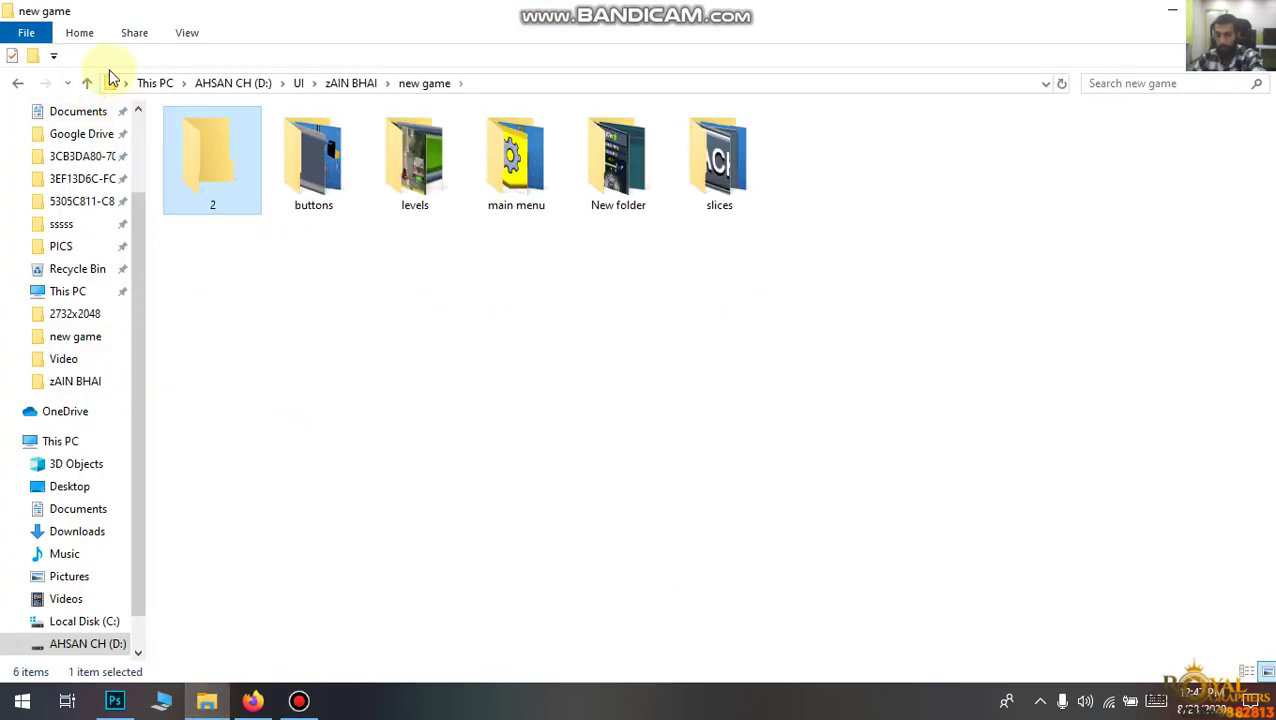
key("Delete")
Review the exported PNGs in the buttons and levels folders.
double_click(228, 200)
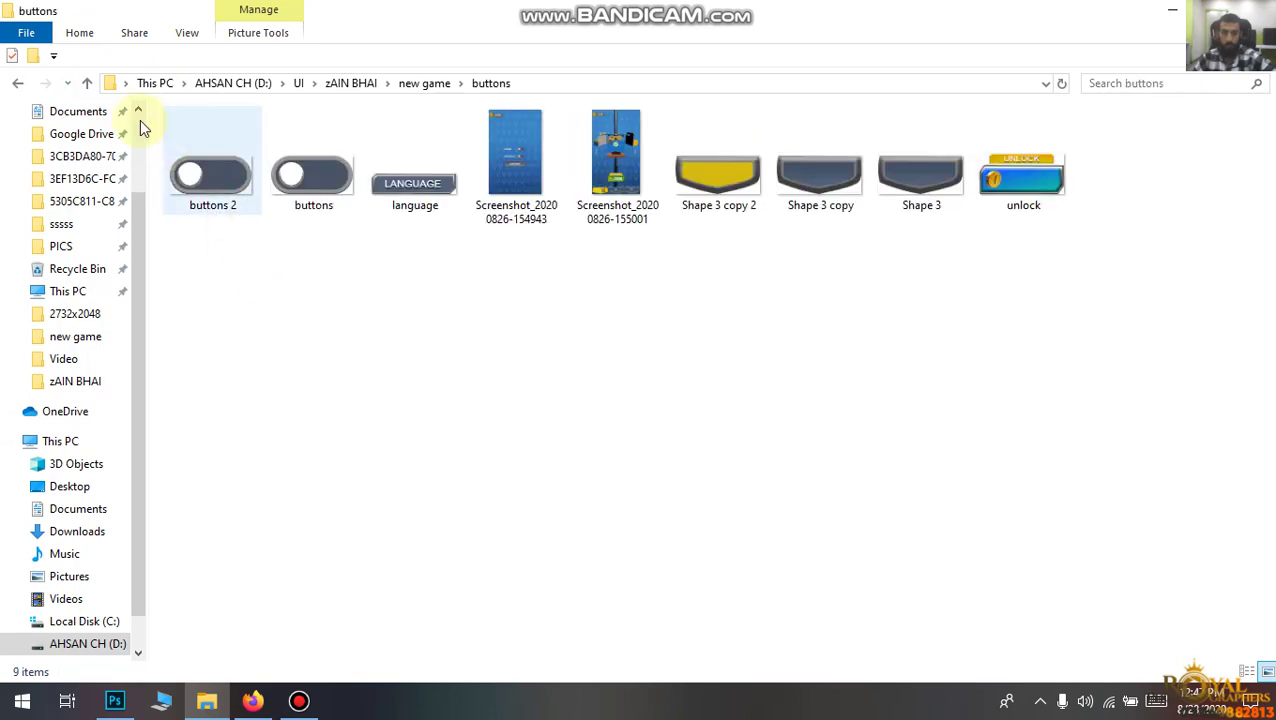
left_click(87, 83)
double_click(270, 160)
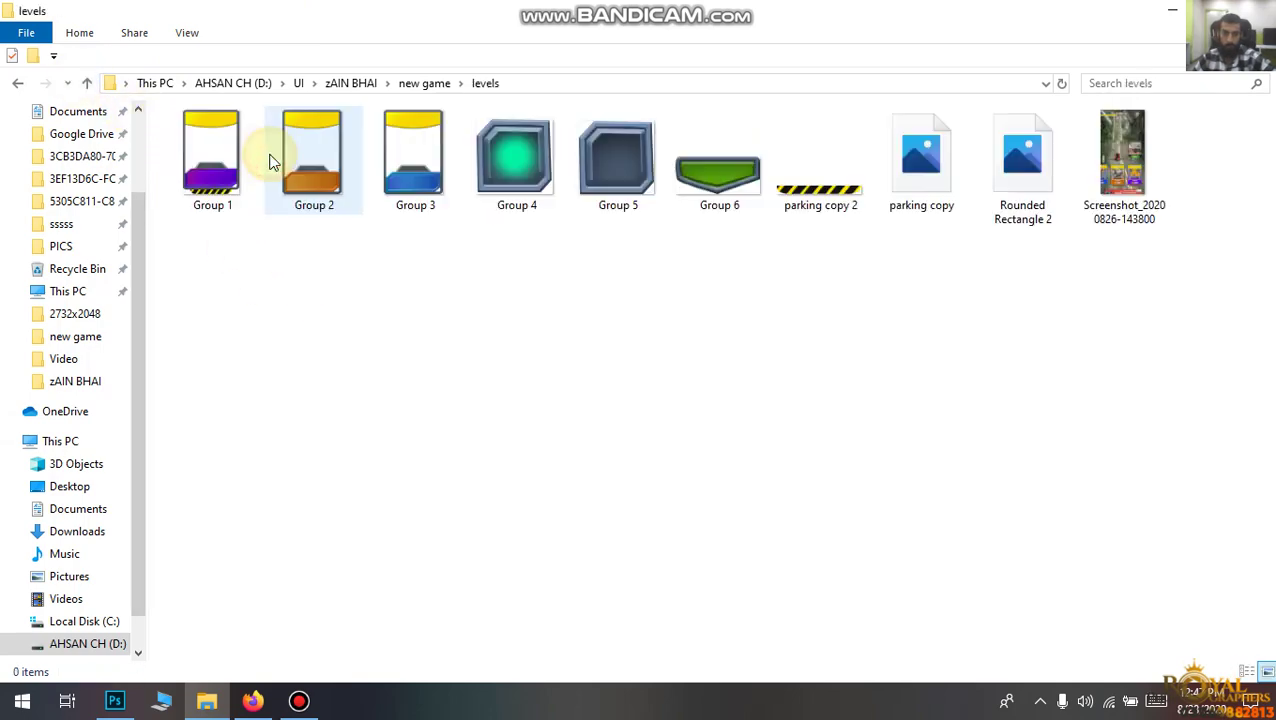
scroll(350, 210, "up", 3)
scroll(487, 245, "up", 2)
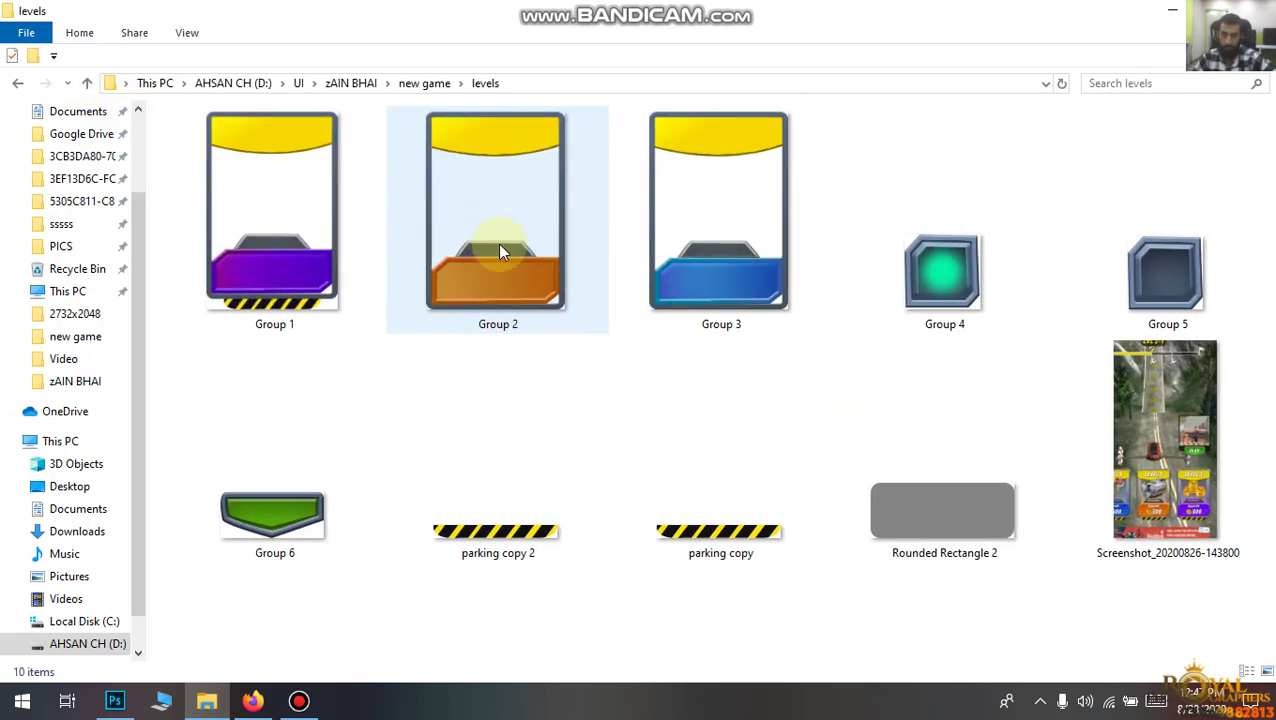
scroll(530, 265, "down", 1)
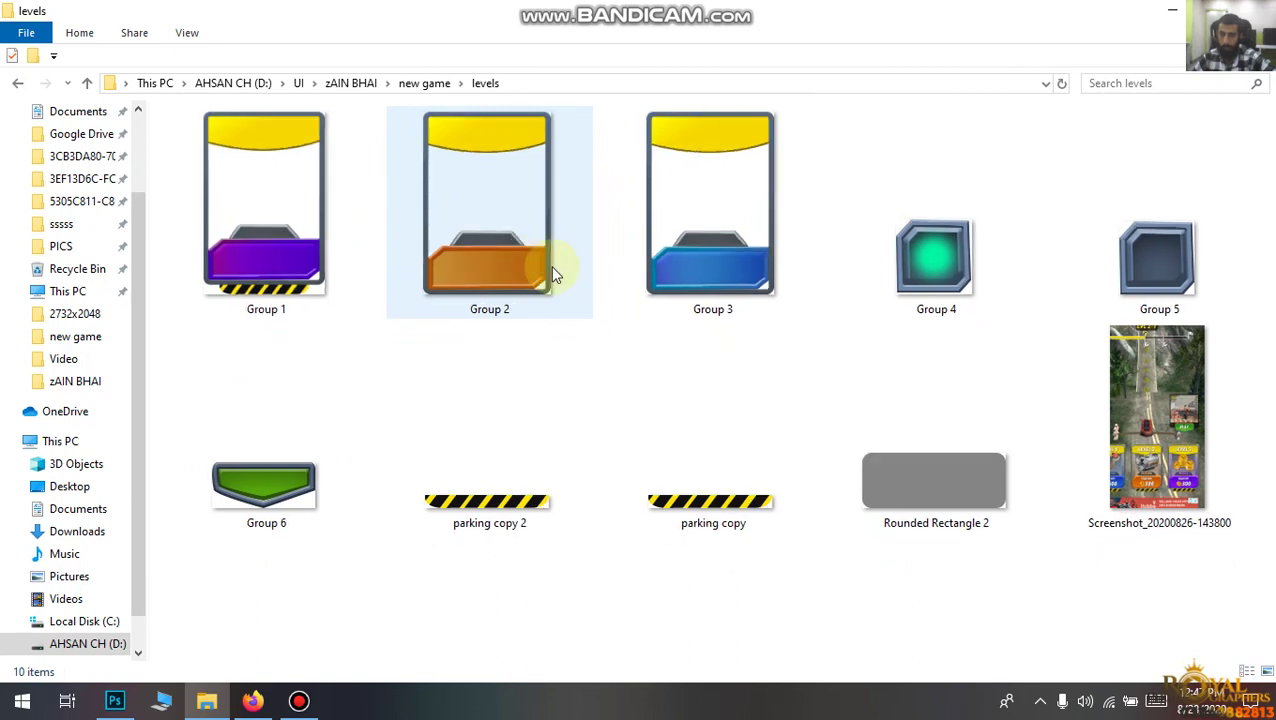
left_click(88, 85)
Review the images in the main menu, New folder and slices folders.
double_click(432, 162)
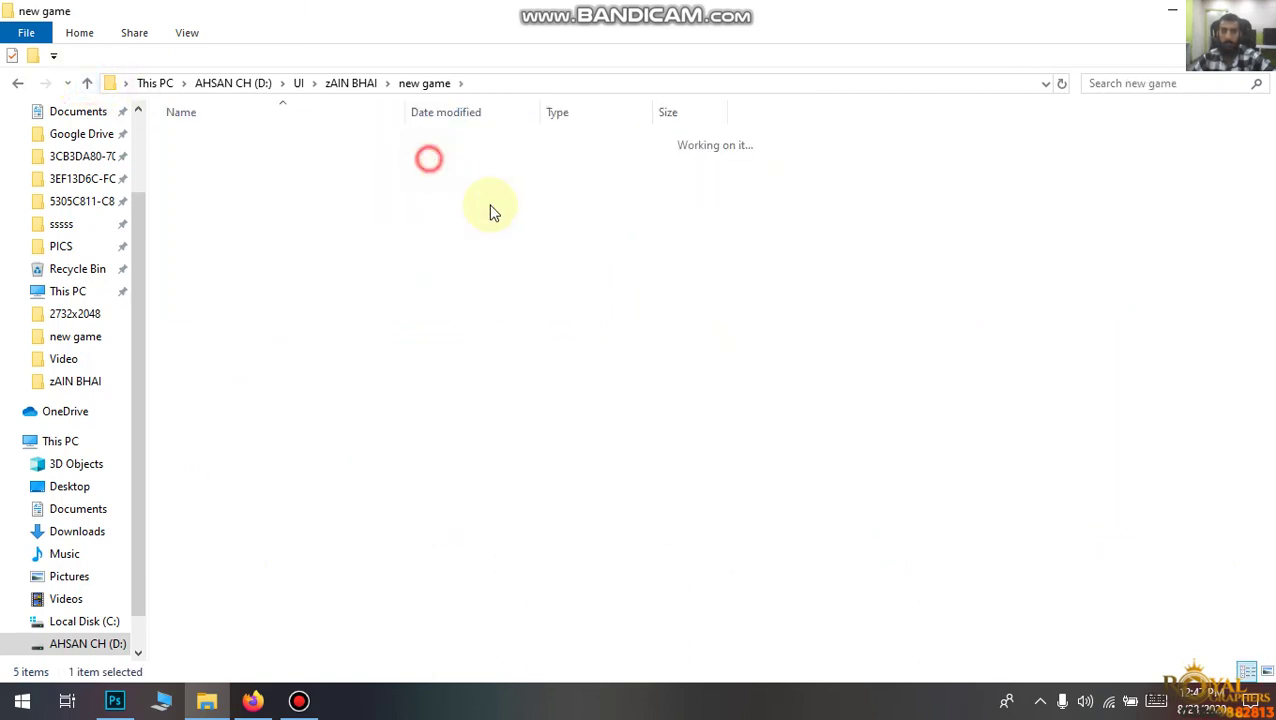
scroll(528, 262, "up", 1)
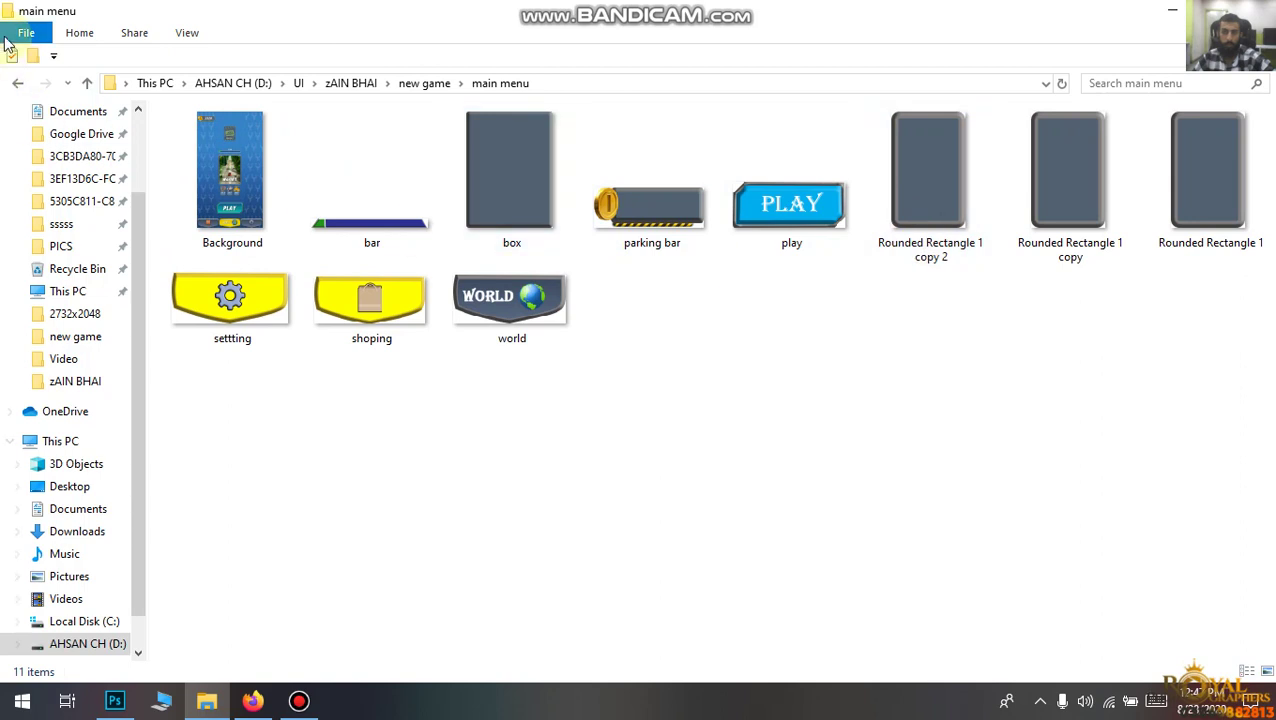
left_click(88, 84)
double_click(515, 165)
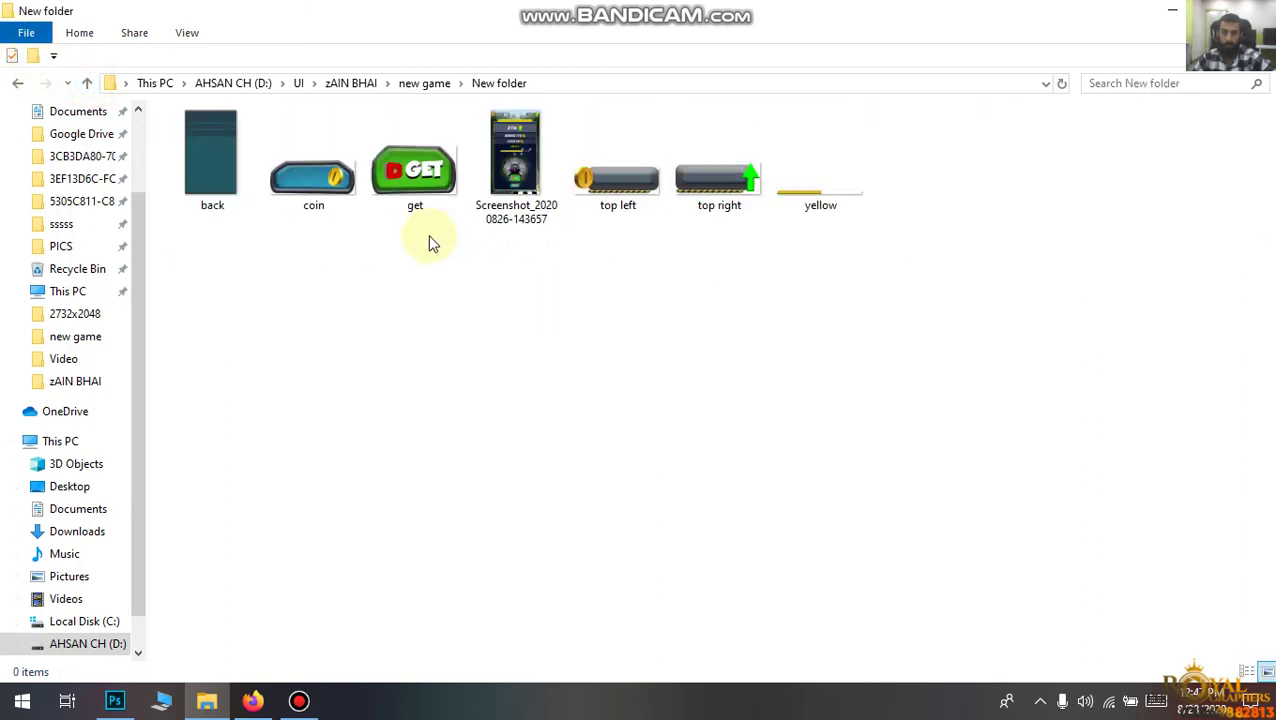
left_click(87, 83)
double_click(615, 160)
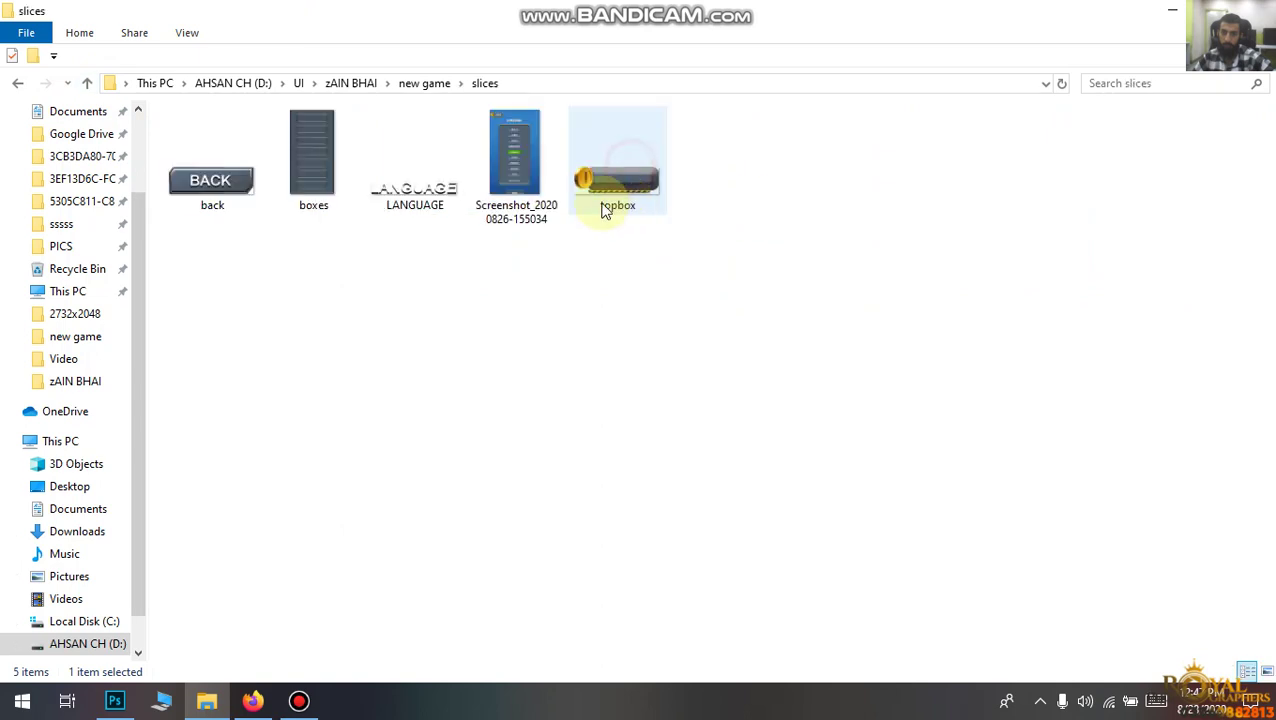
scroll(525, 228, "up", 2)
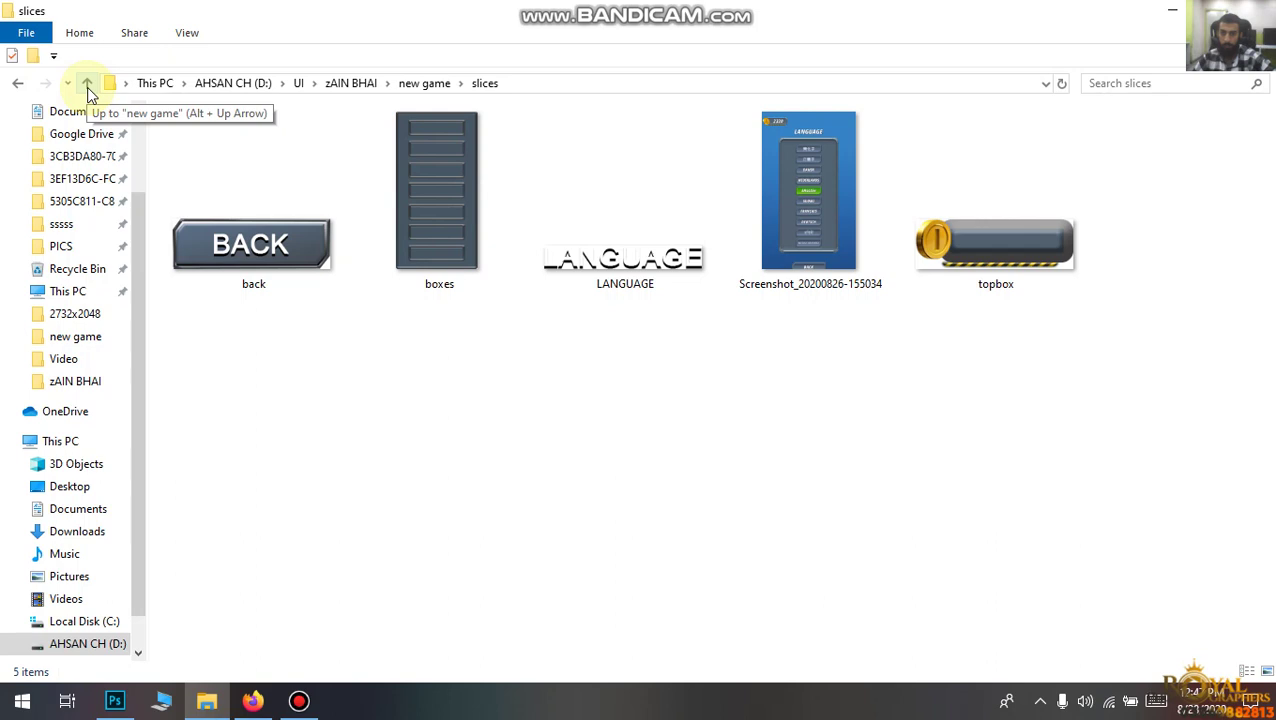
left_click(88, 88)
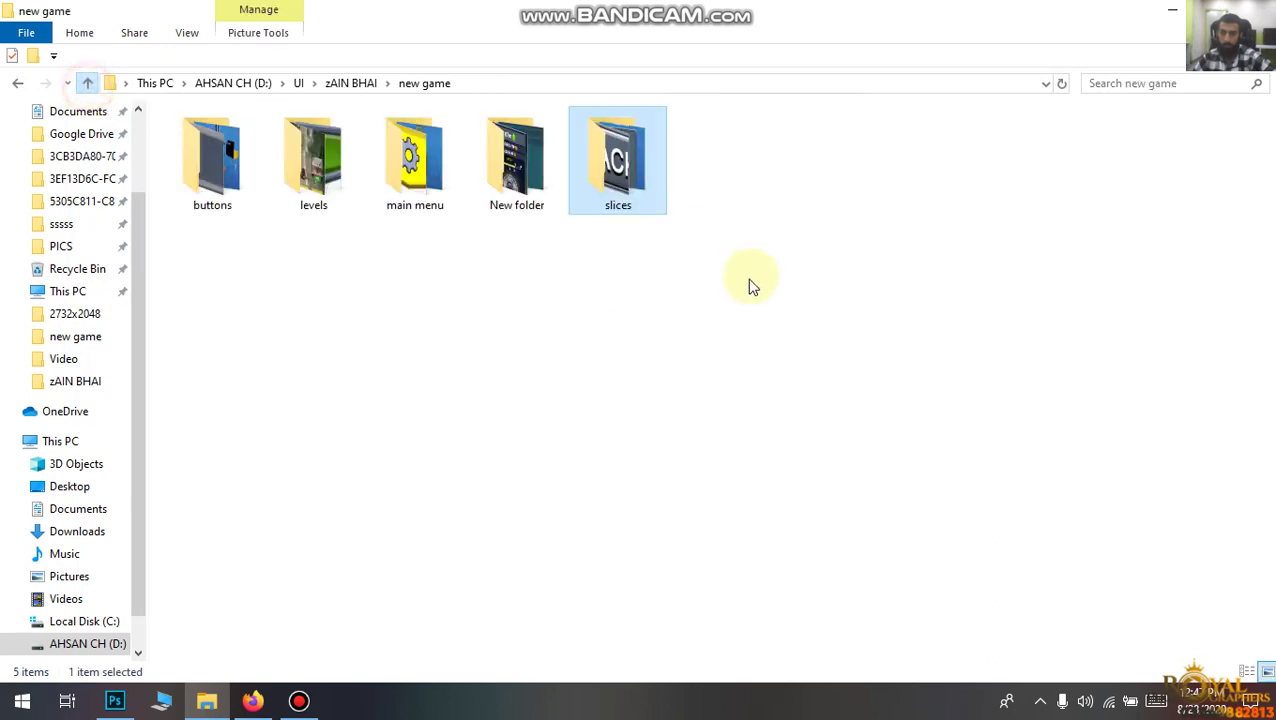